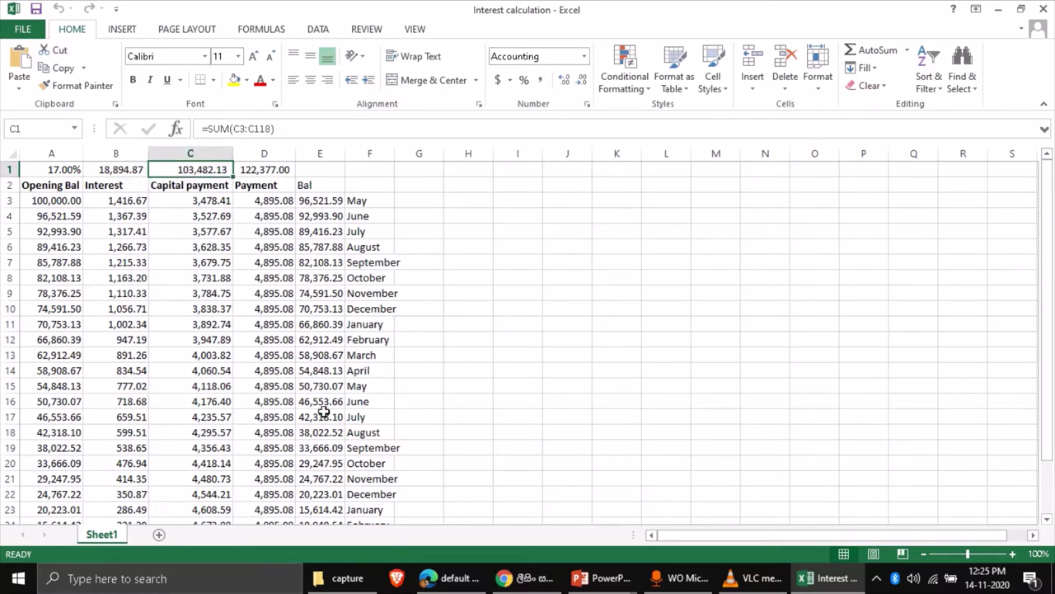
Step: Clear the extra final row of the loan schedule, cells A27 to E27
{"action": "scroll", "coordinate": [356, 488], "scroll_direction": "down", "scroll_amount": 2}
{"action": "scroll", "coordinate": [356, 488], "scroll_direction": "down", "scroll_amount": 5}
{"action": "scroll", "coordinate": [356, 489], "scroll_direction": "up", "scroll_amount": 1}
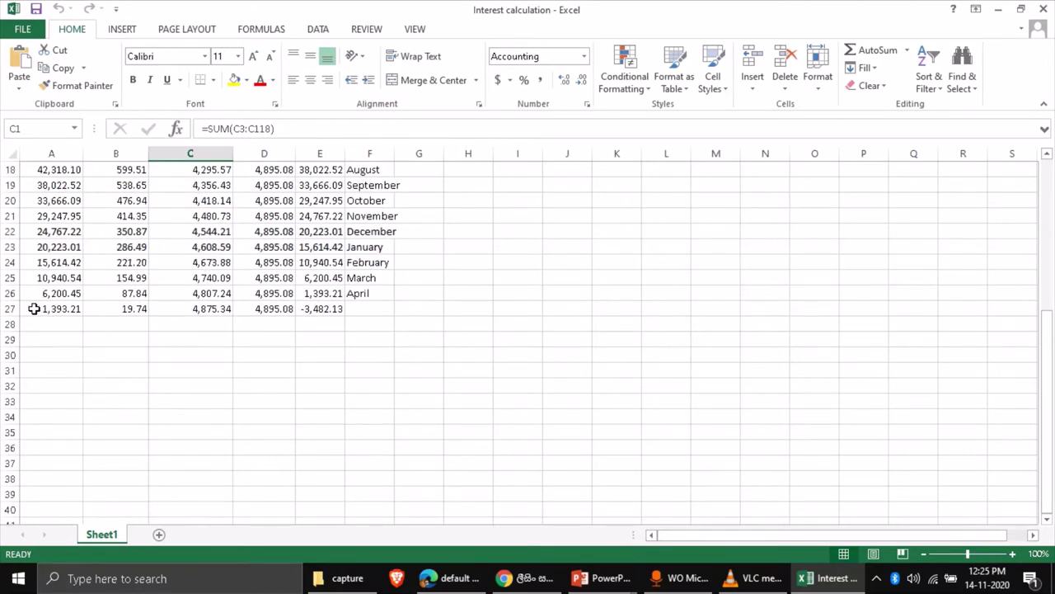
{"action": "left_click_drag", "start_coordinate": [35, 309], "coordinate": [321, 319]}
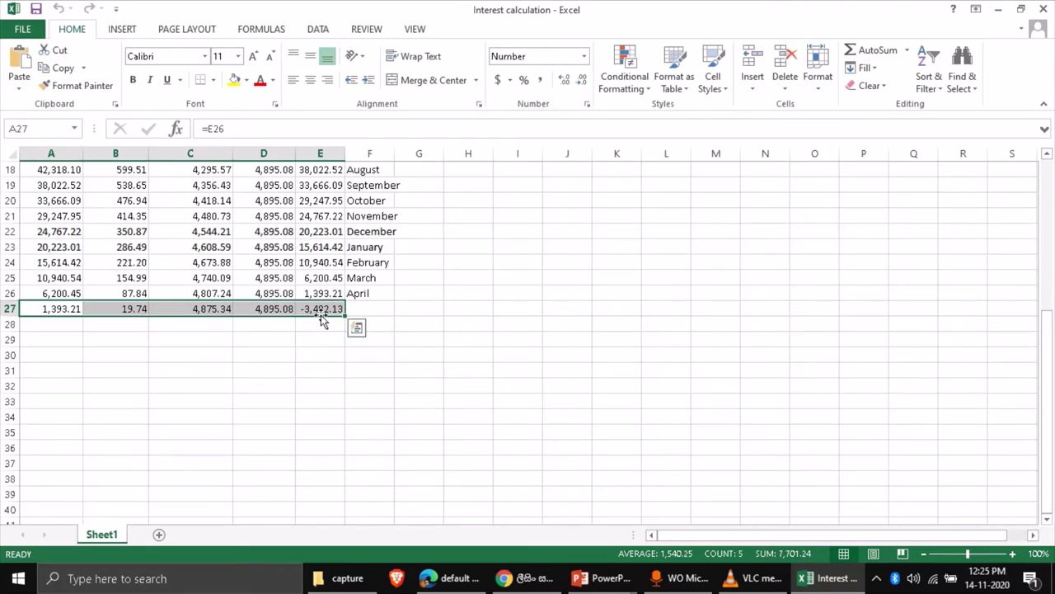
{"action": "key", "text": "Delete"}
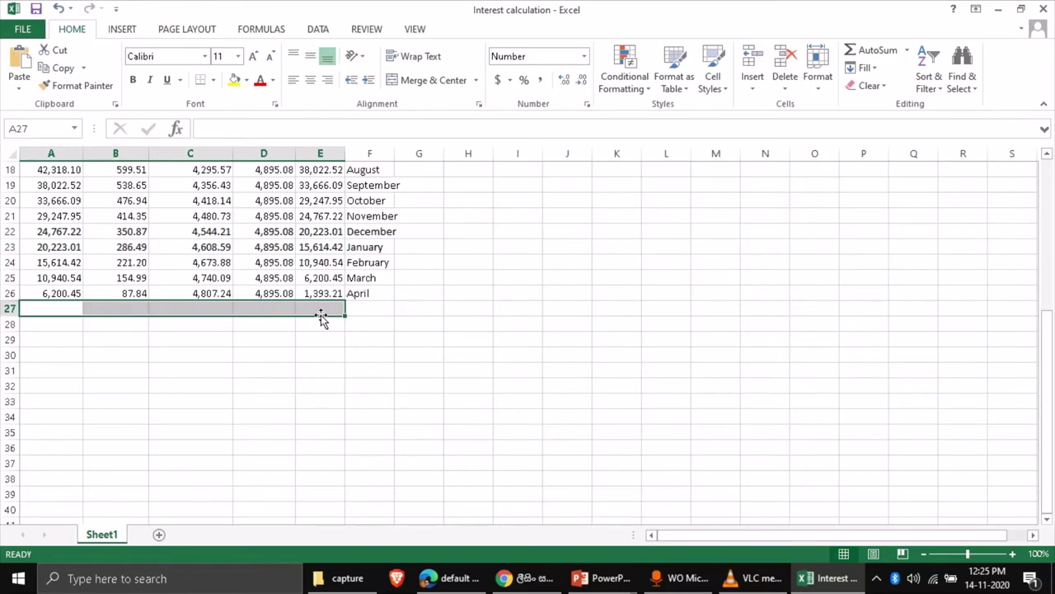
Step: Examine how the opening balance, interest and capital payment are calculated in row 3
{"action": "scroll", "coordinate": [322, 320], "scroll_direction": "up", "scroll_amount": 1}
{"action": "scroll", "coordinate": [702, 266], "scroll_direction": "up", "scroll_amount": 5}
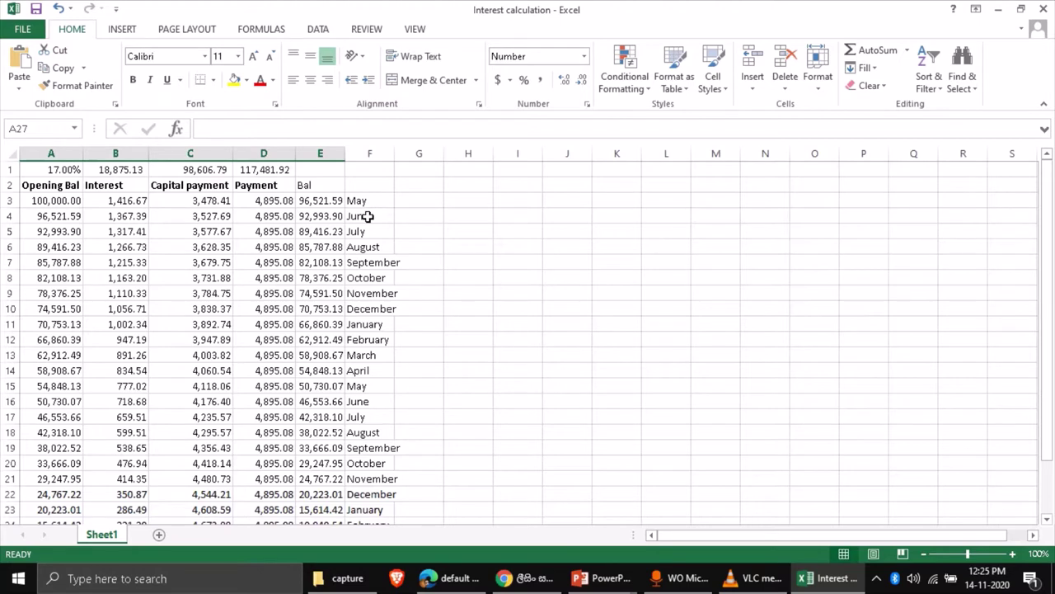
{"action": "left_click", "coordinate": [47, 198]}
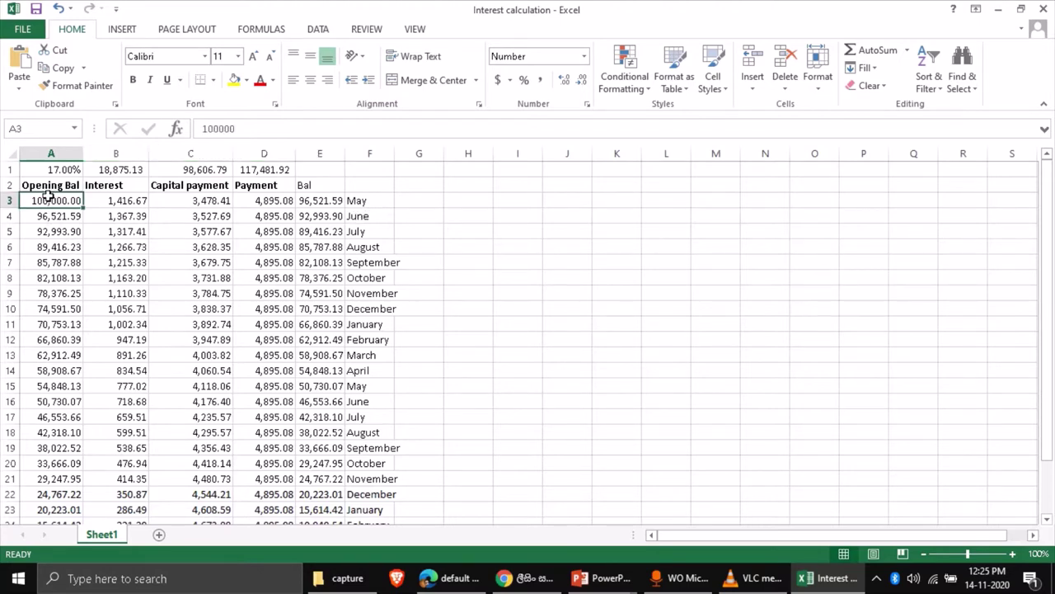
{"action": "left_click", "coordinate": [110, 199]}
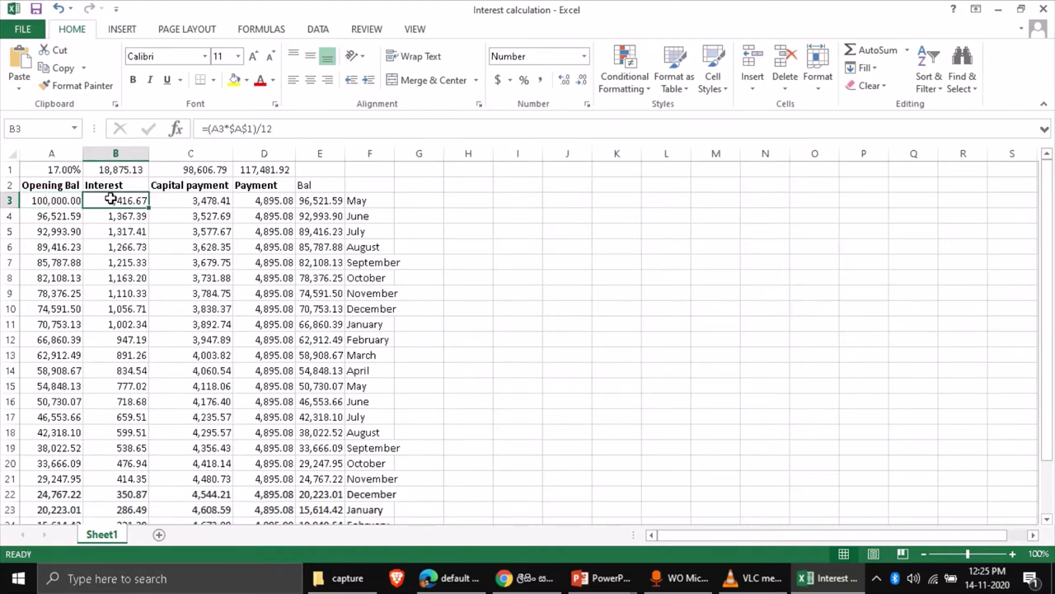
{"action": "left_click", "coordinate": [187, 200]}
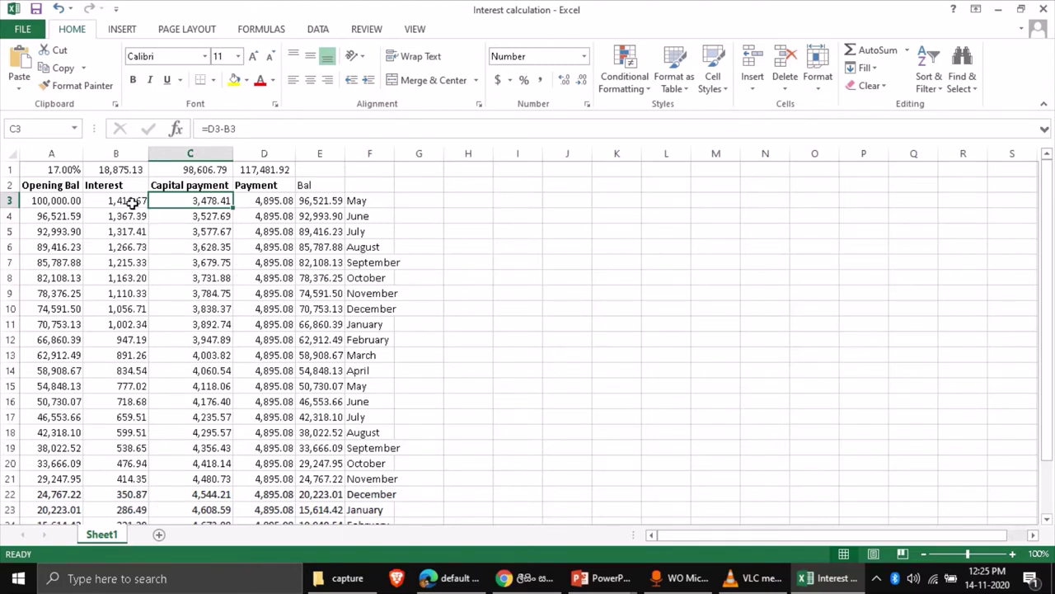
Step: Add a new worksheet and copy the entire contents of Sheet1 into it, starting at cell A1
{"action": "left_click", "coordinate": [160, 535]}
{"action": "left_click", "coordinate": [103, 535]}
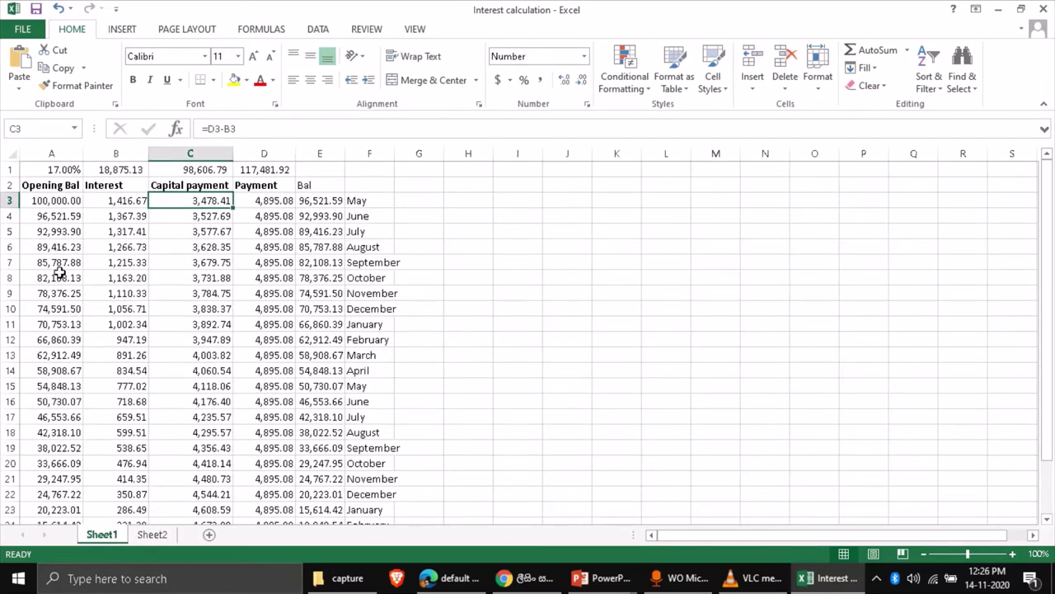
{"action": "left_click_drag", "start_coordinate": [41, 244], "coordinate": [41, 200]}
{"action": "left_click", "coordinate": [16, 152]}
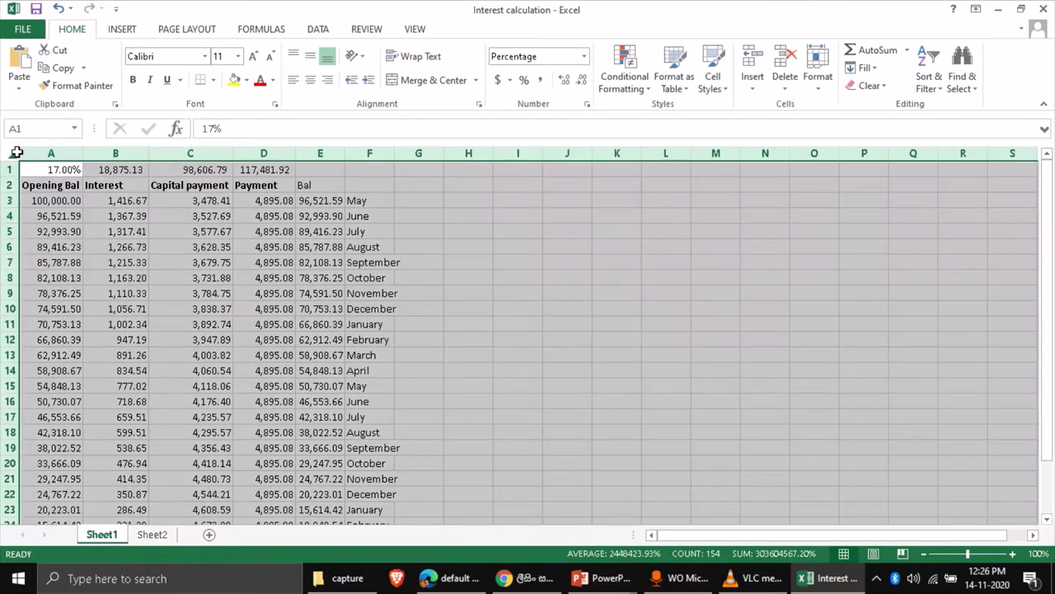
{"action": "key", "text": "ctrl+c"}
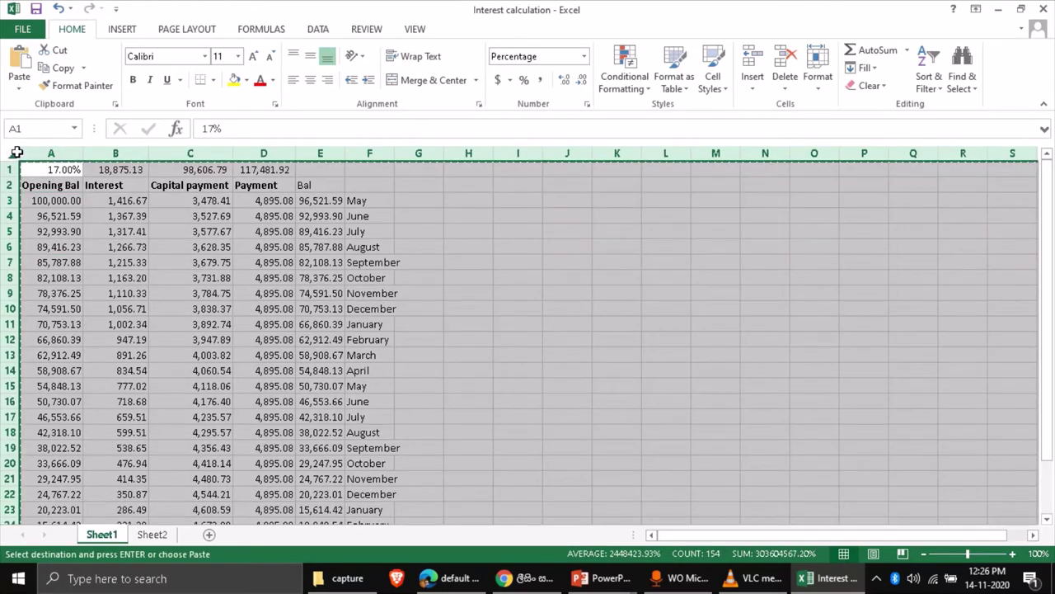
{"action": "left_click", "coordinate": [151, 535]}
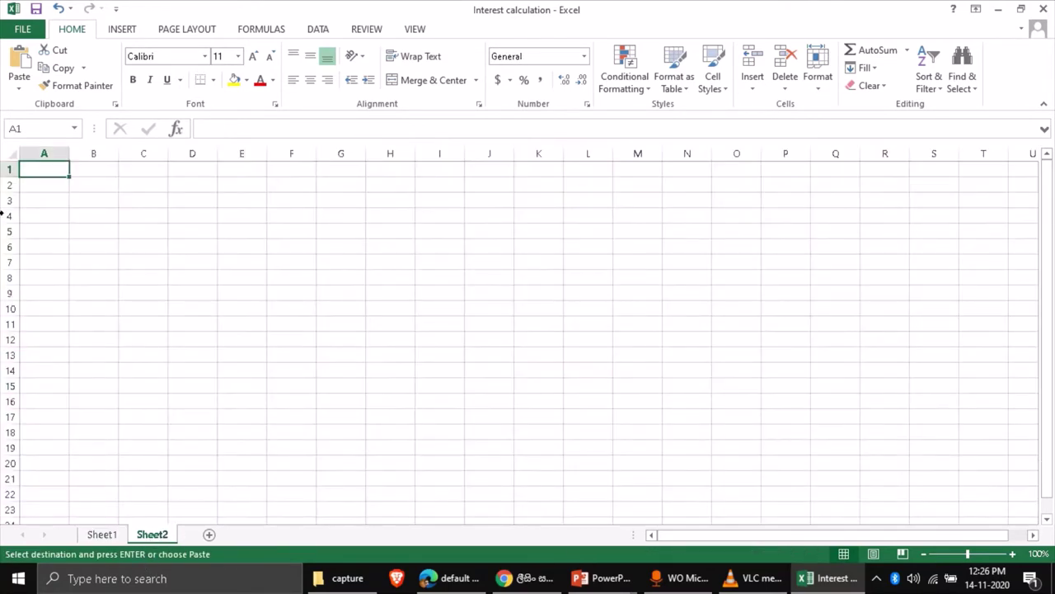
{"action": "right_click", "coordinate": [35, 169]}
{"action": "left_click", "coordinate": [68, 240]}
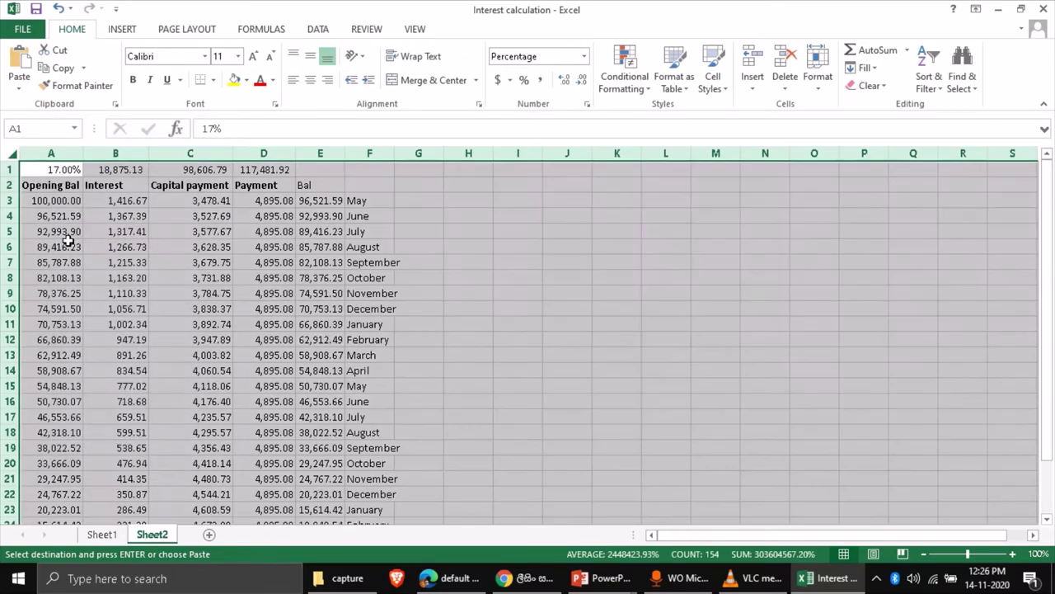
{"action": "left_click", "coordinate": [362, 261]}
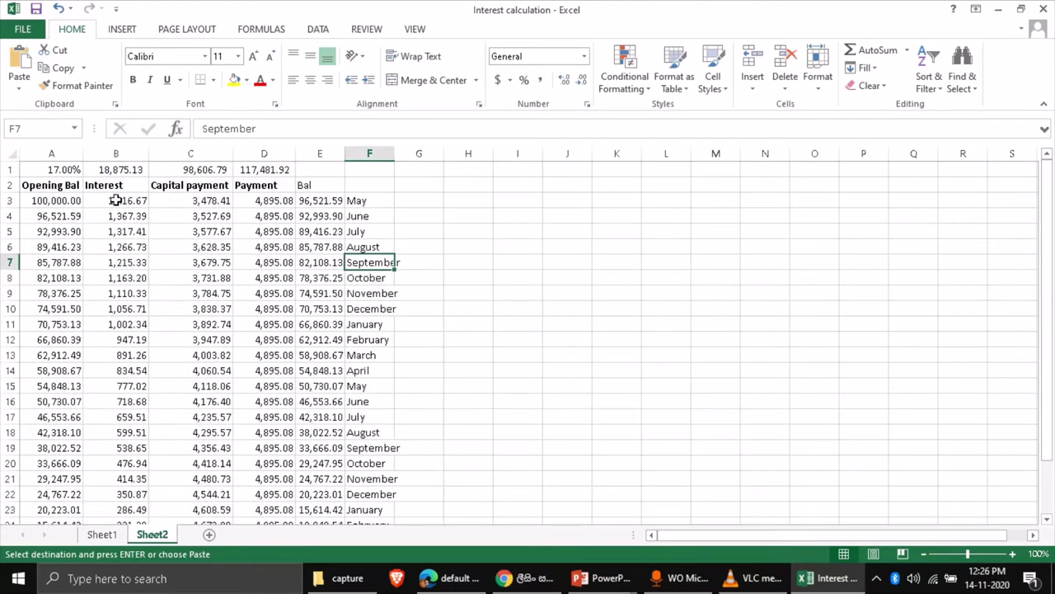
Step: Clear all monthly entries below the Interest and Capital payment headings on Sheet2
{"action": "left_click_drag", "start_coordinate": [119, 200], "coordinate": [199, 492]}
{"action": "key", "text": "ctrl+z"}
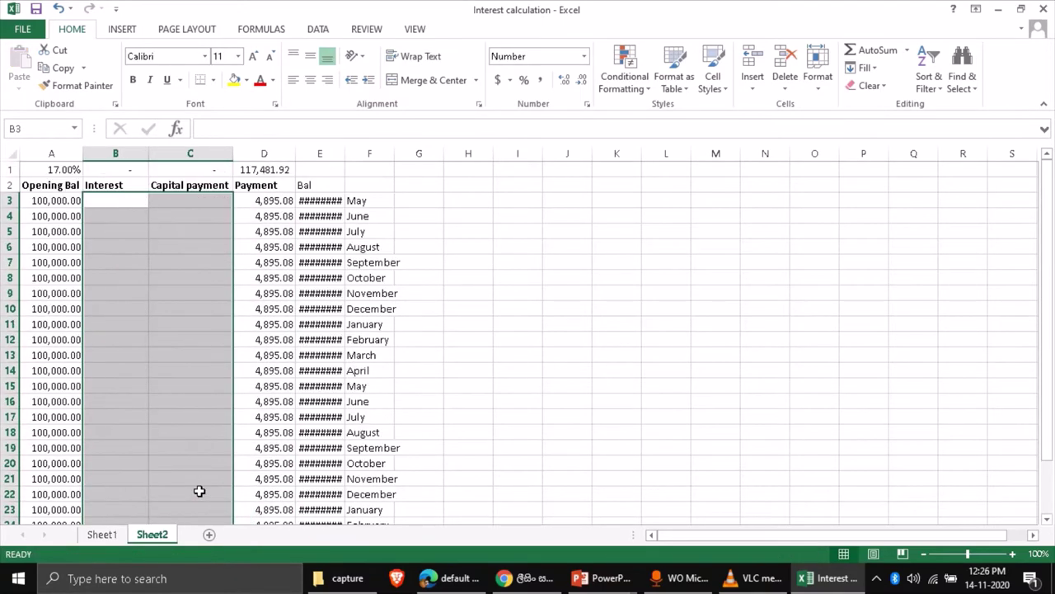
{"action": "left_click", "coordinate": [382, 386]}
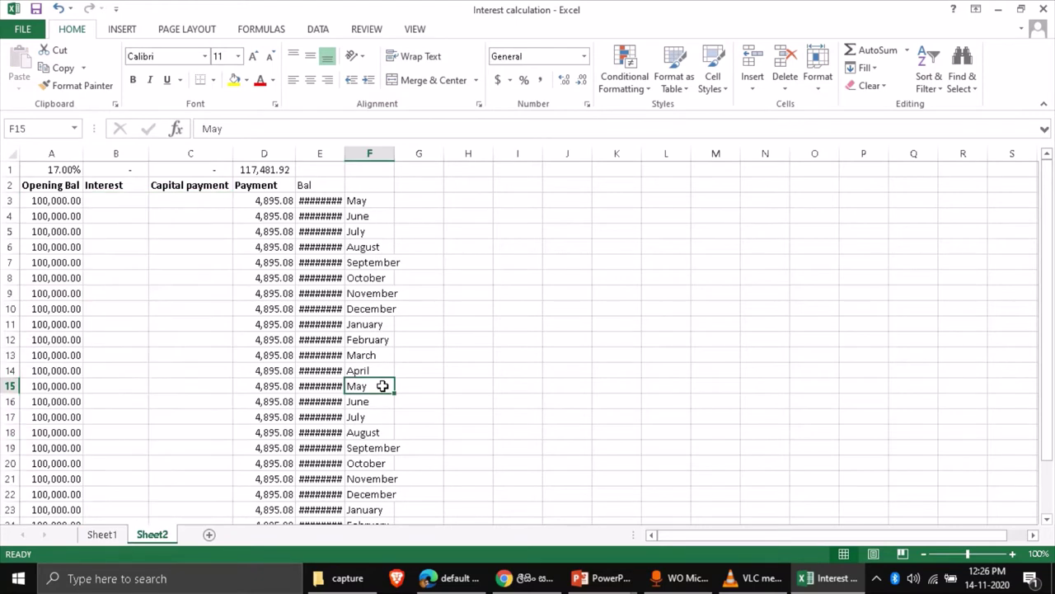
Step: Set the annual interest rate in cell A1 of Sheet2 to 16%
{"action": "left_click", "coordinate": [41, 201]}
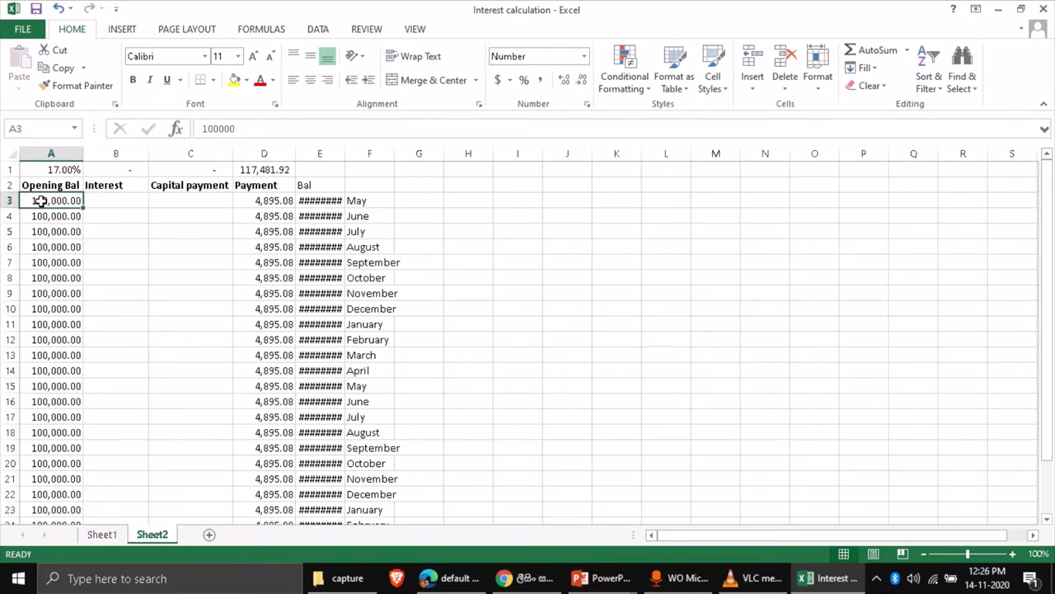
{"action": "left_click", "coordinate": [38, 170]}
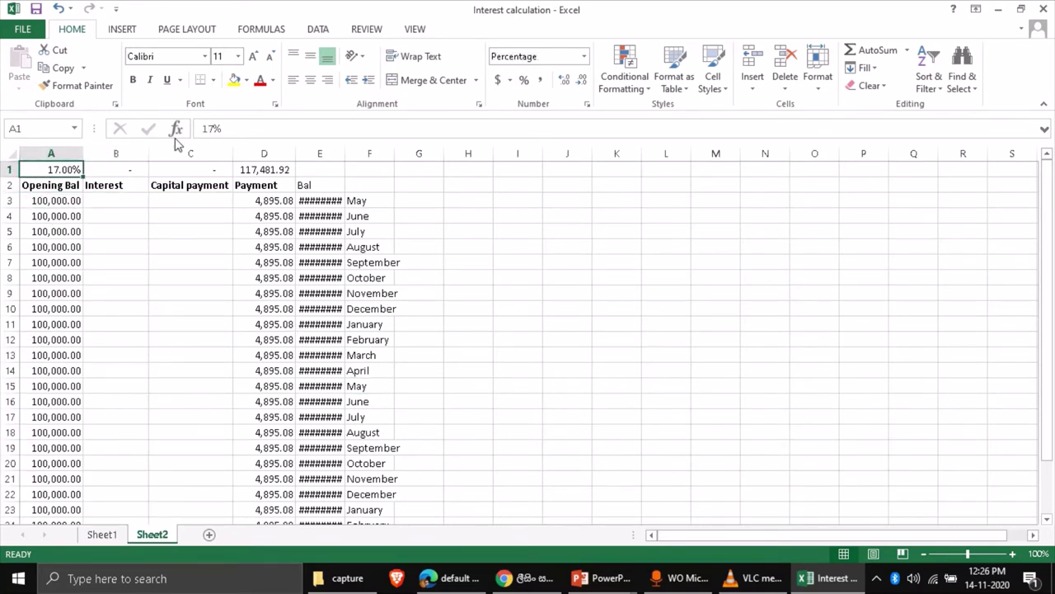
{"action": "left_click", "coordinate": [212, 128]}
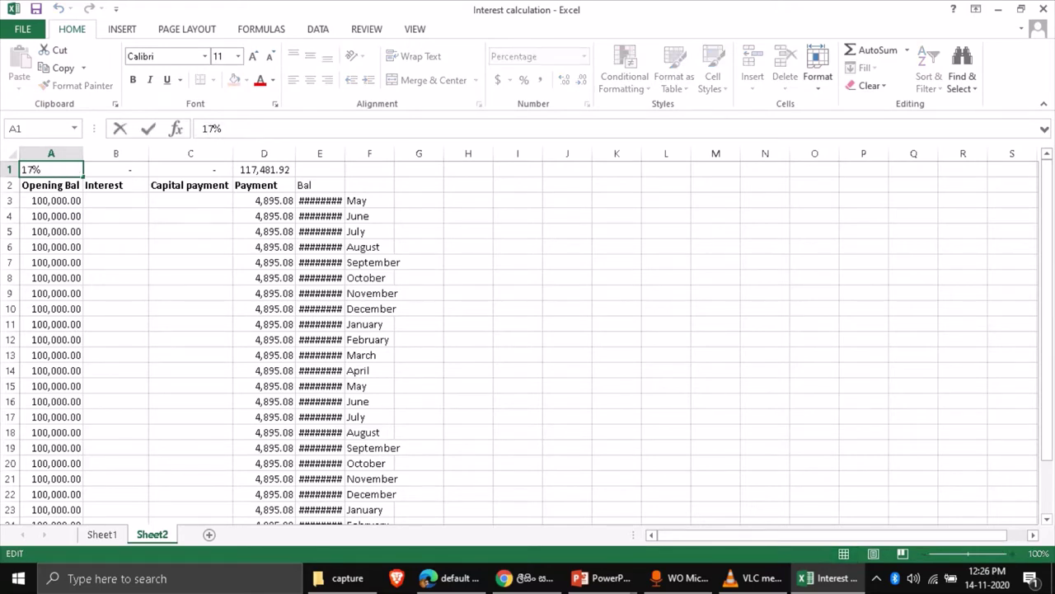
{"action": "key", "text": "Delete"}
{"action": "type", "text": "6"}
{"action": "key", "text": "Return"}
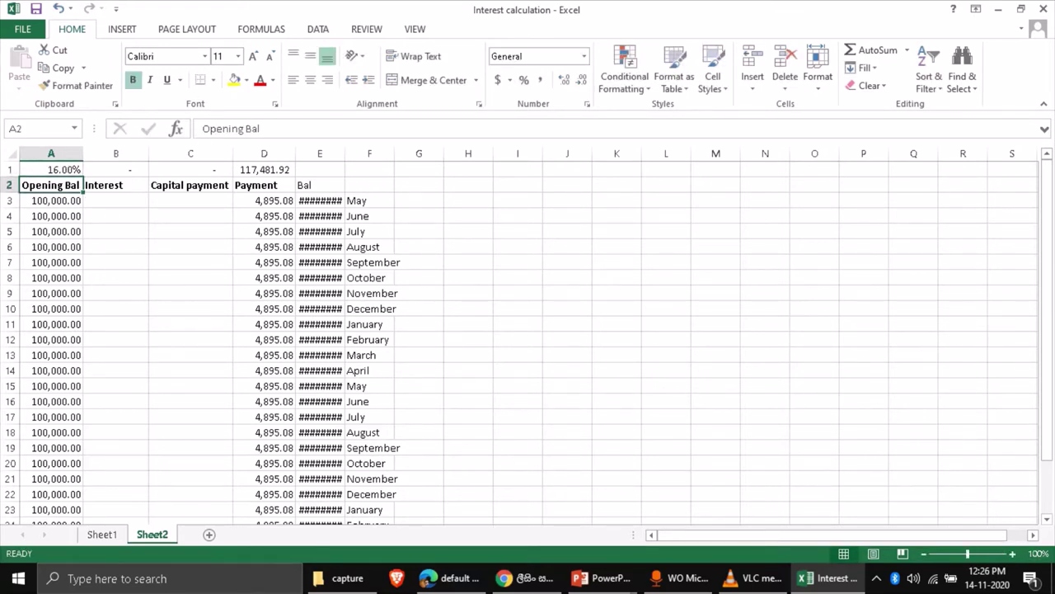
{"action": "left_click", "coordinate": [130, 203]}
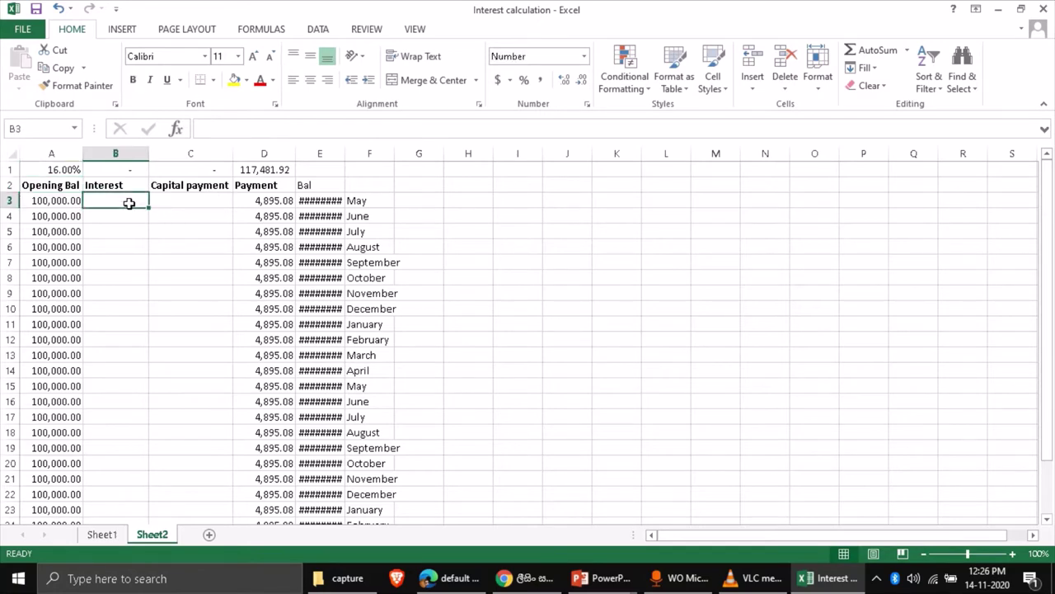
{"action": "type", "text": "="}
{"action": "left_click", "coordinate": [60, 201]}
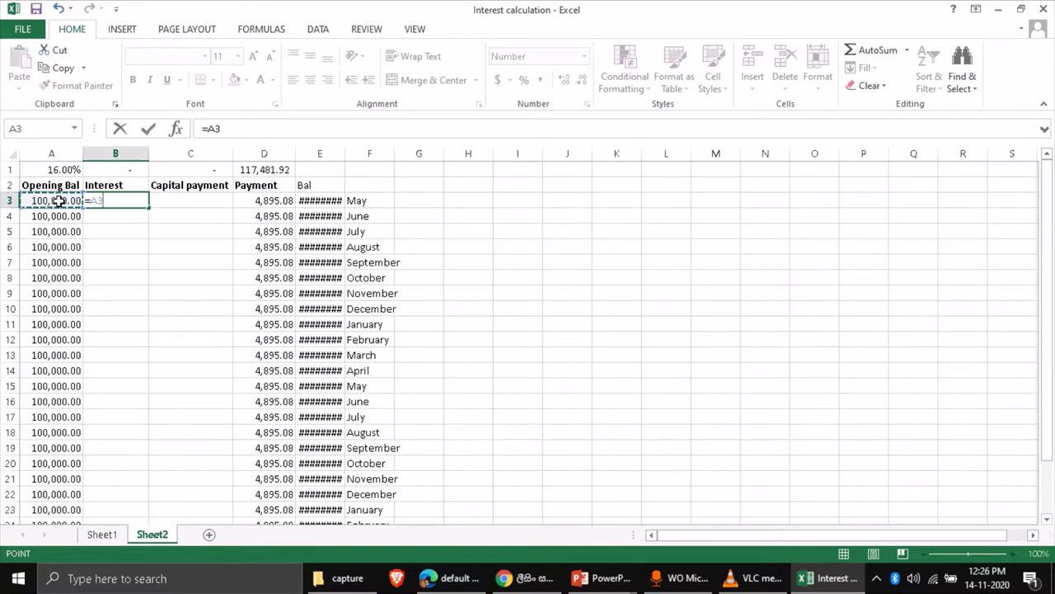
{"action": "key", "text": "BackSpace"}
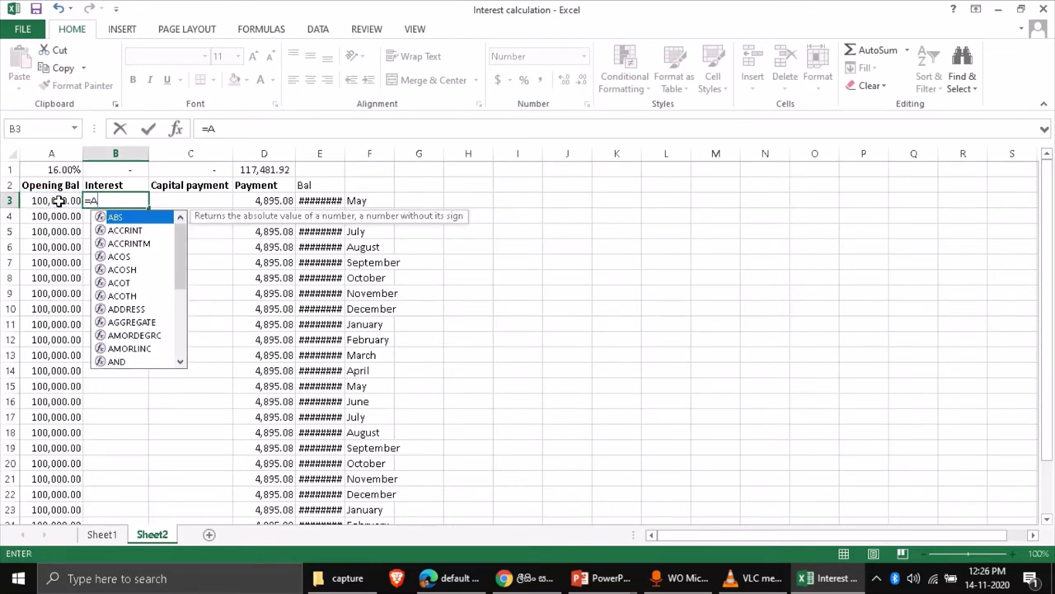
{"action": "key", "text": "Escape"}
{"action": "left_click", "coordinate": [57, 201]}
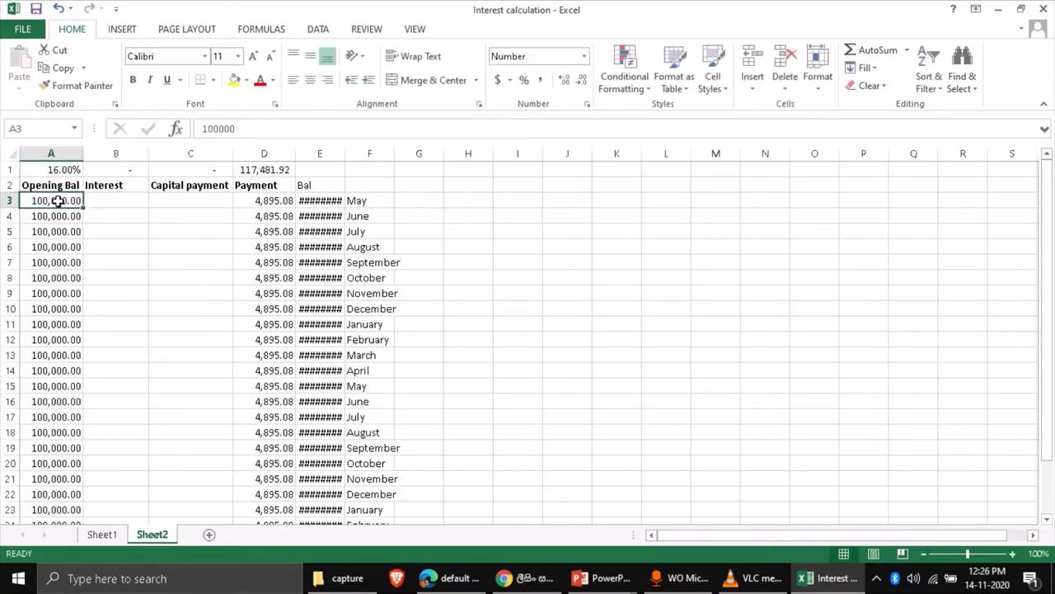
Step: Enter the formula =(A3*A1) in cell B3 to calculate the annual interest on the opening balance
{"action": "left_click", "coordinate": [94, 201]}
{"action": "type", "text": "="}
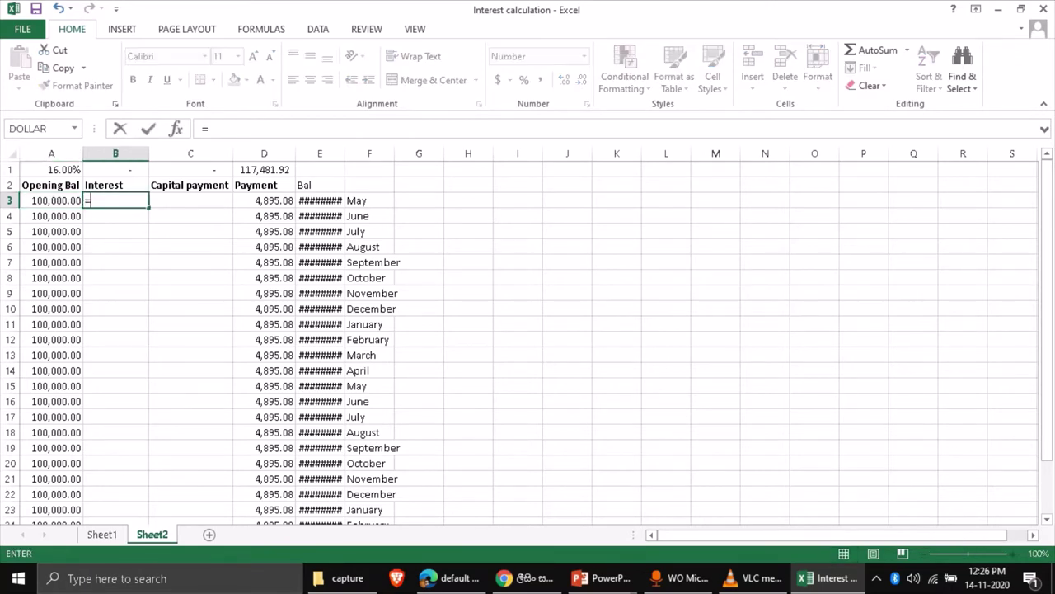
{"action": "left_click", "coordinate": [54, 200]}
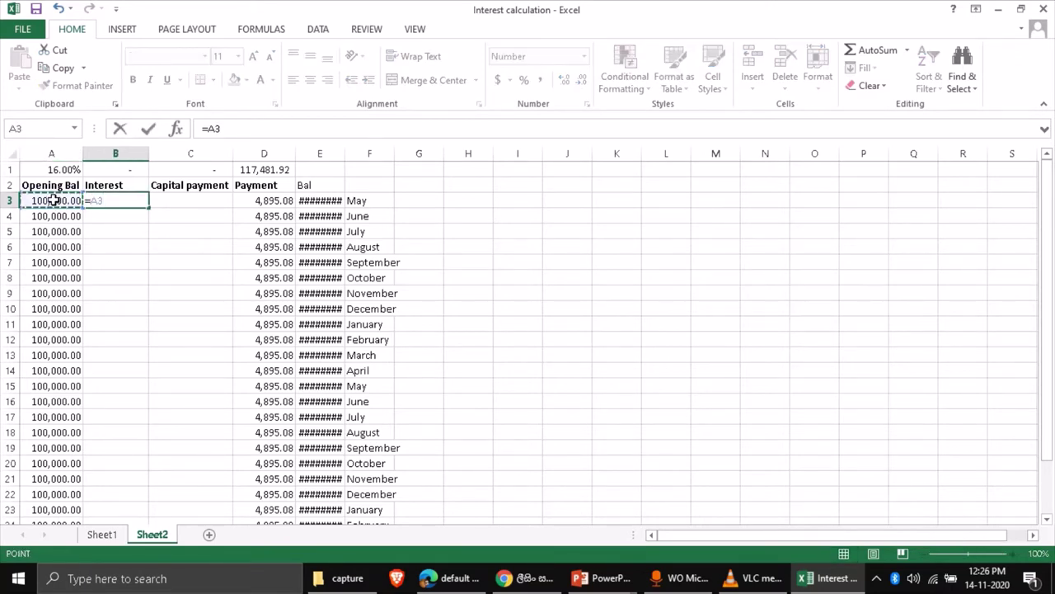
{"action": "type", "text": "8"}
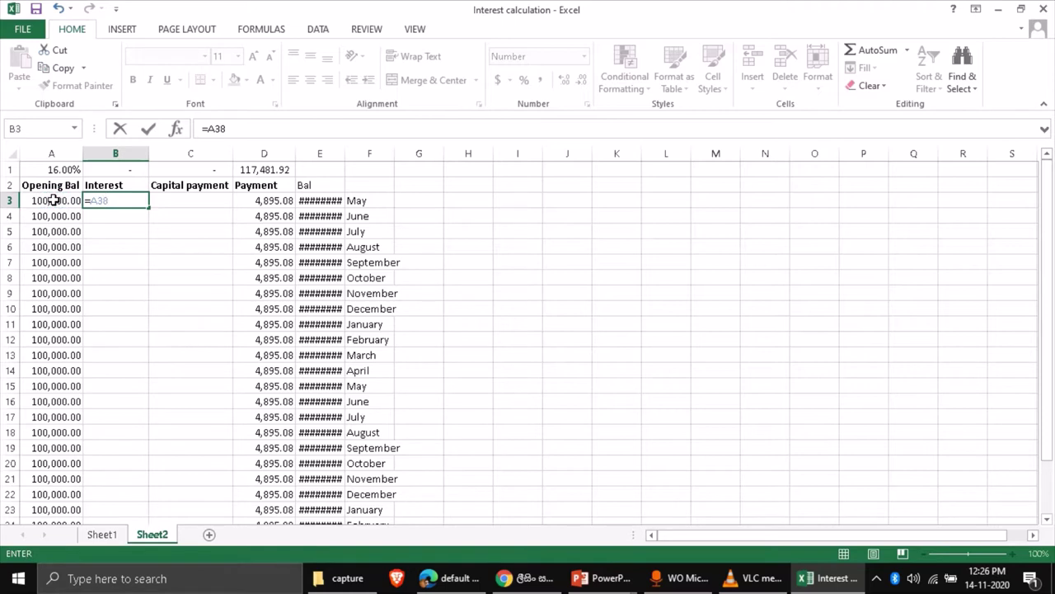
{"action": "key", "text": "BackSpace"}
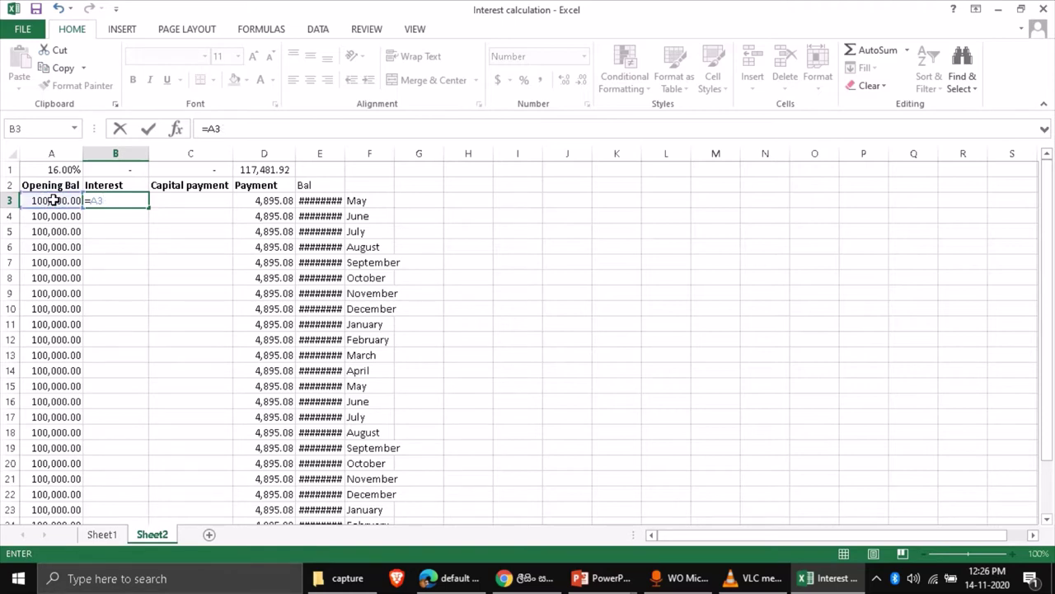
{"action": "type", "text": "*"}
{"action": "left_click", "coordinate": [47, 171]}
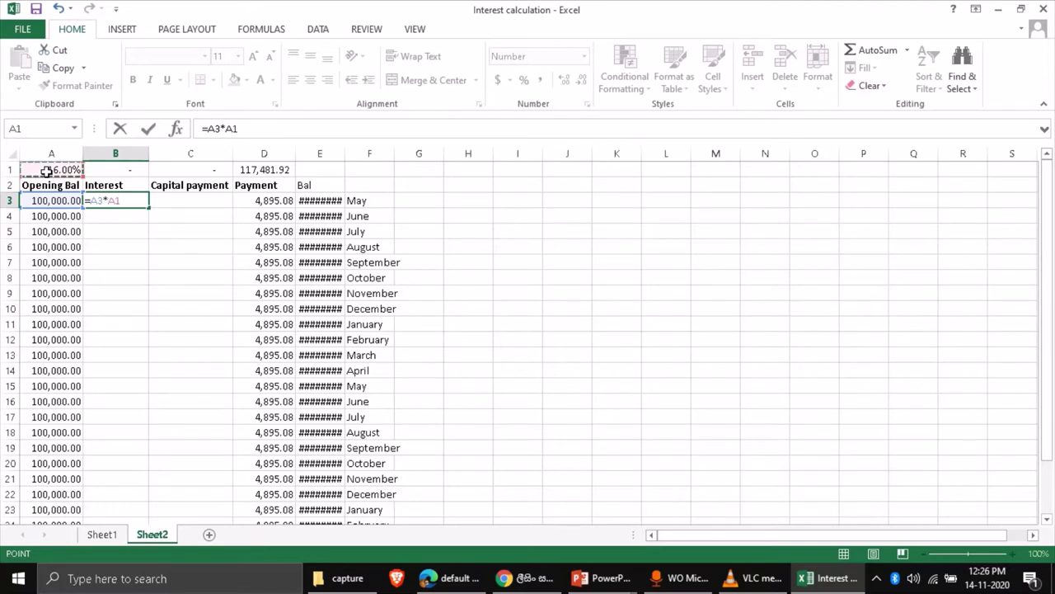
{"action": "type", "text": ")"}
{"action": "left_click", "coordinate": [89, 200]}
{"action": "type", "text": "("}
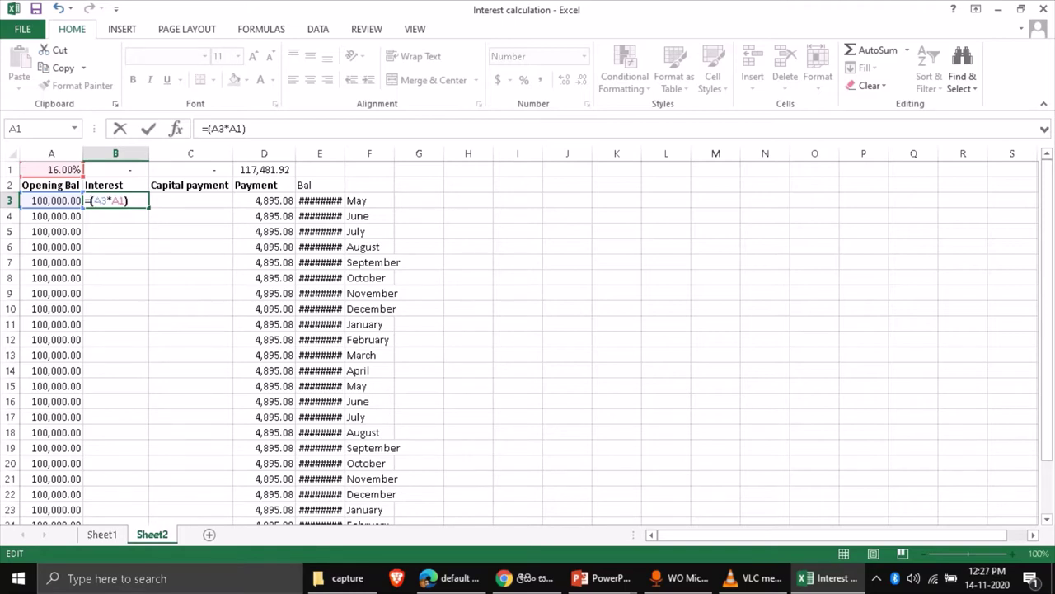
{"action": "key", "text": "Return"}
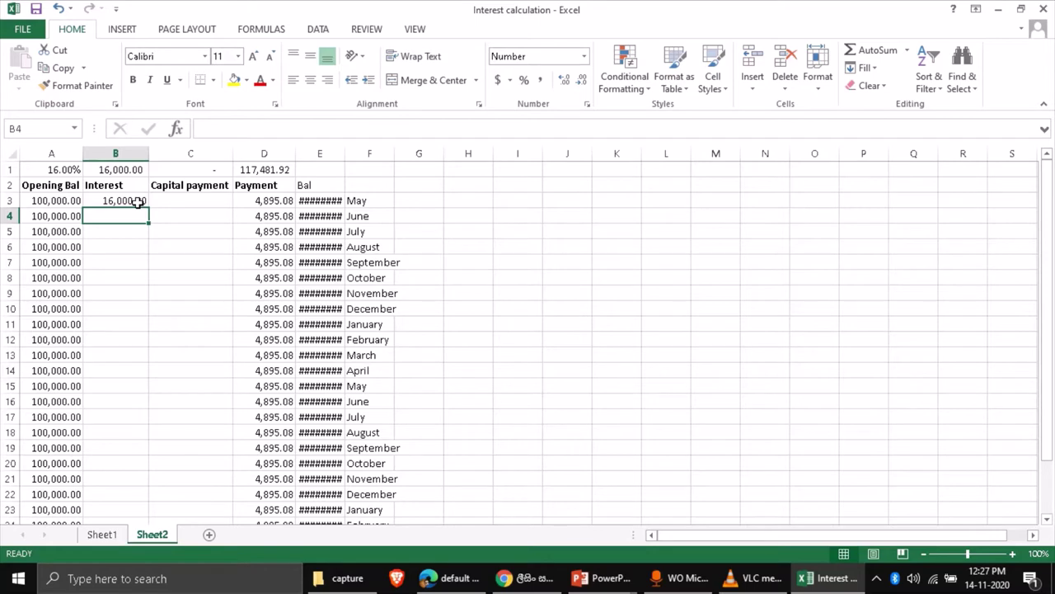
Step: Extend the interest formula in B3 to =(A3*A1)/12 so it gives one month's interest
{"action": "left_click", "coordinate": [134, 201]}
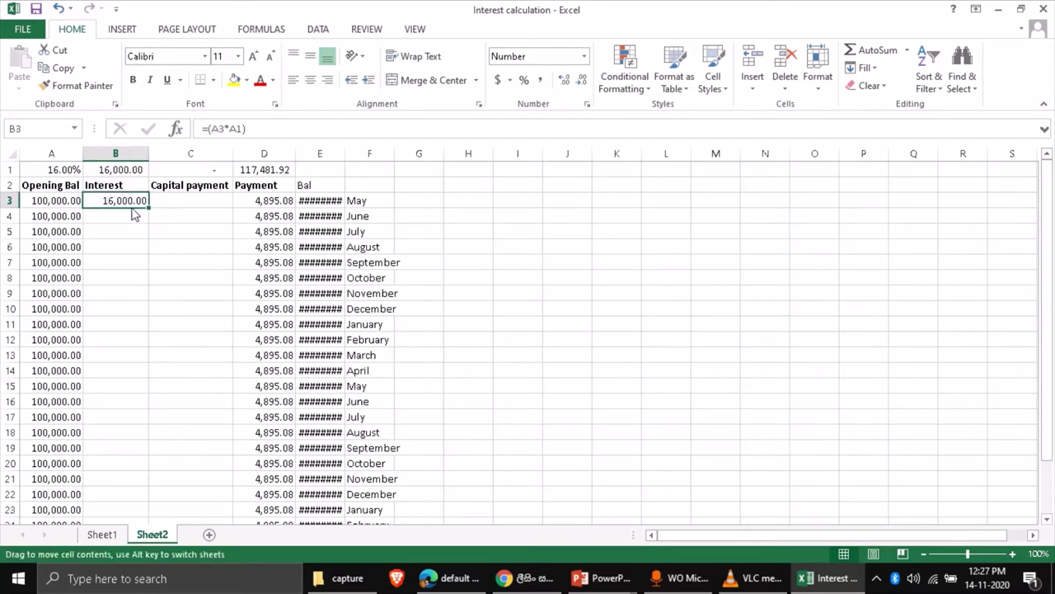
{"action": "left_click", "coordinate": [160, 263]}
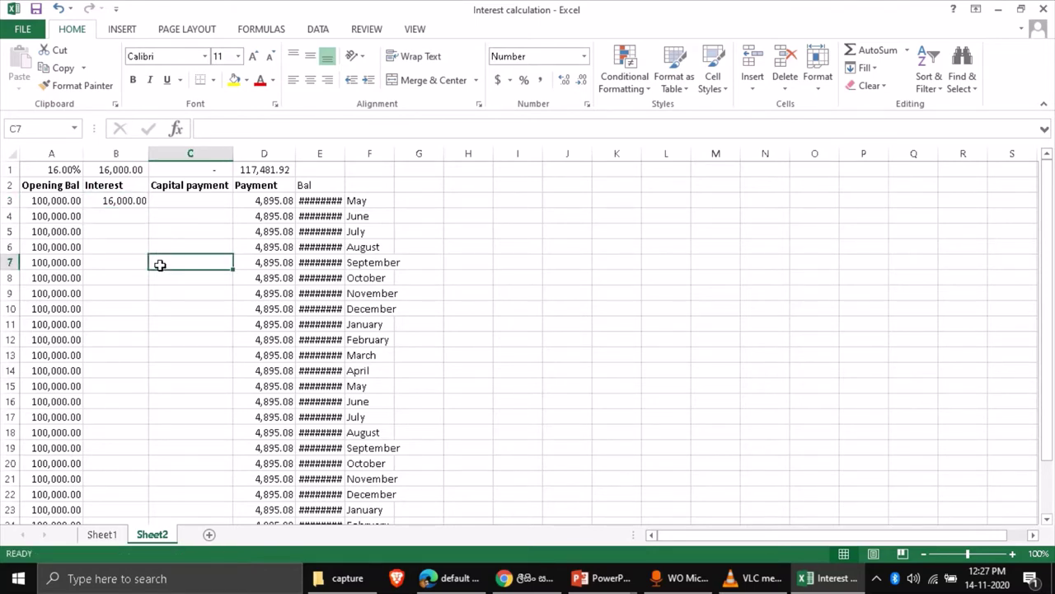
{"action": "left_click", "coordinate": [122, 198]}
{"action": "key", "text": "F2"}
{"action": "type", "text": "/12"}
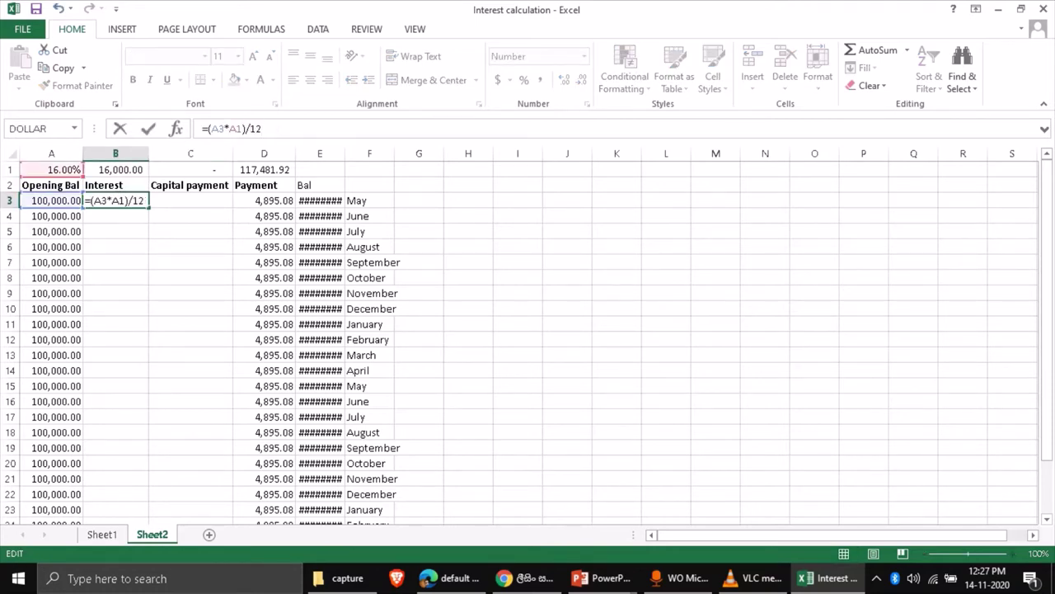
{"action": "key", "text": "Return"}
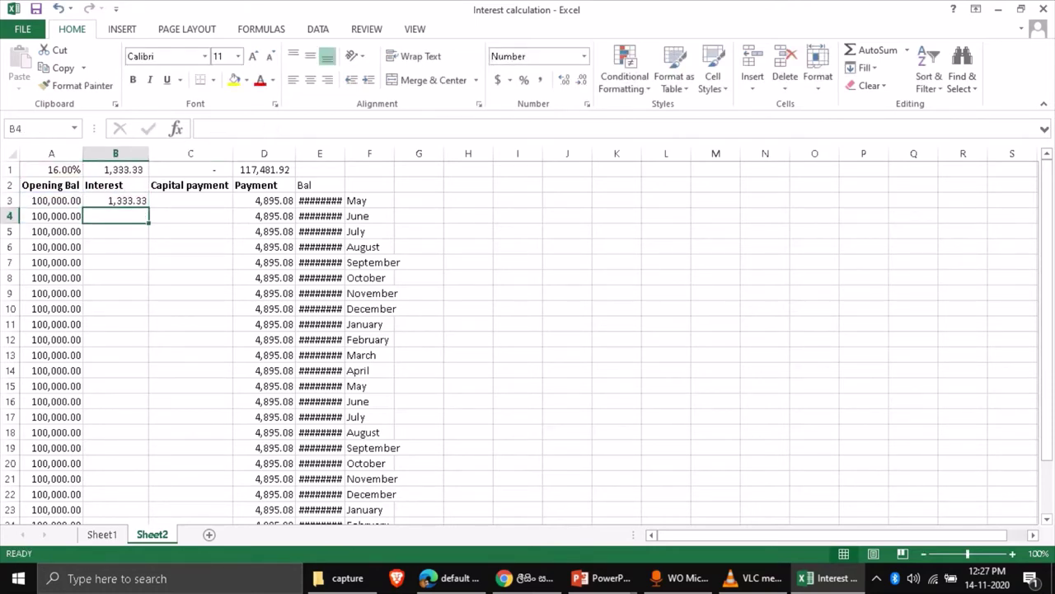
{"action": "left_click", "coordinate": [200, 202]}
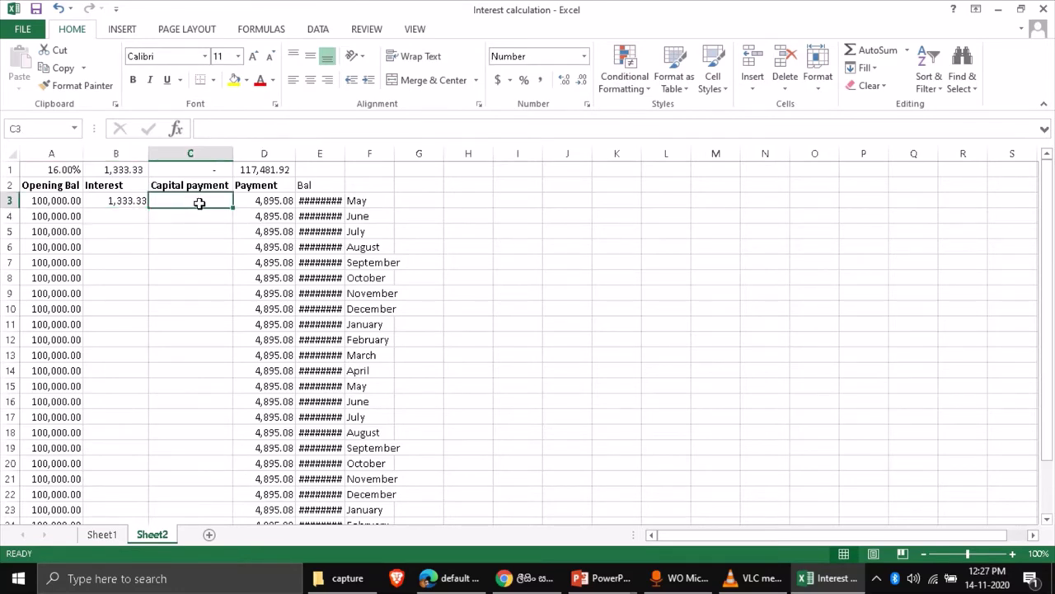
{"action": "type", "text": "="}
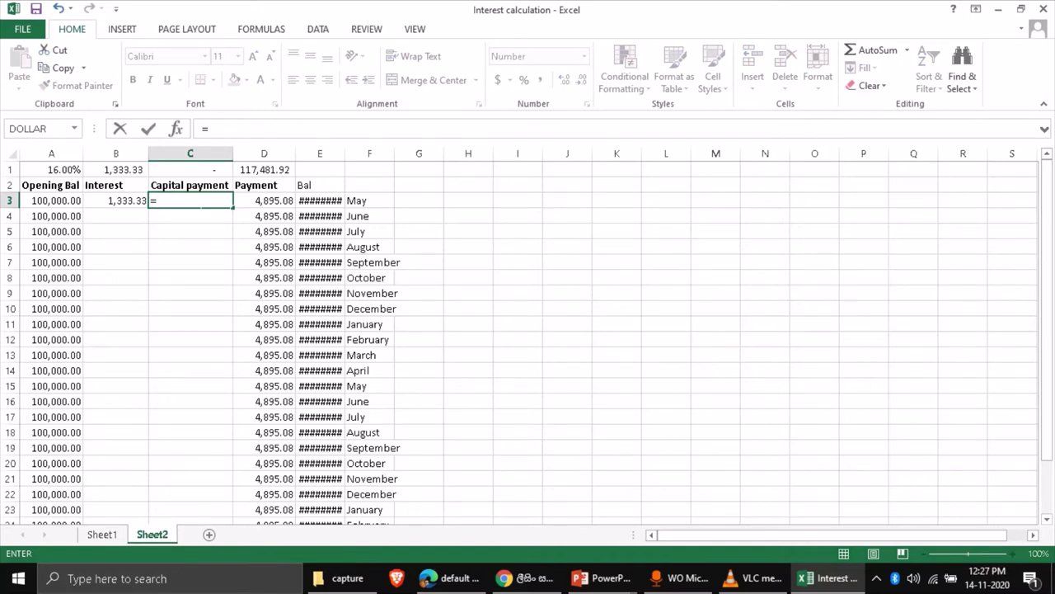
{"action": "key", "text": "BackSpace"}
{"action": "left_click", "coordinate": [397, 246]}
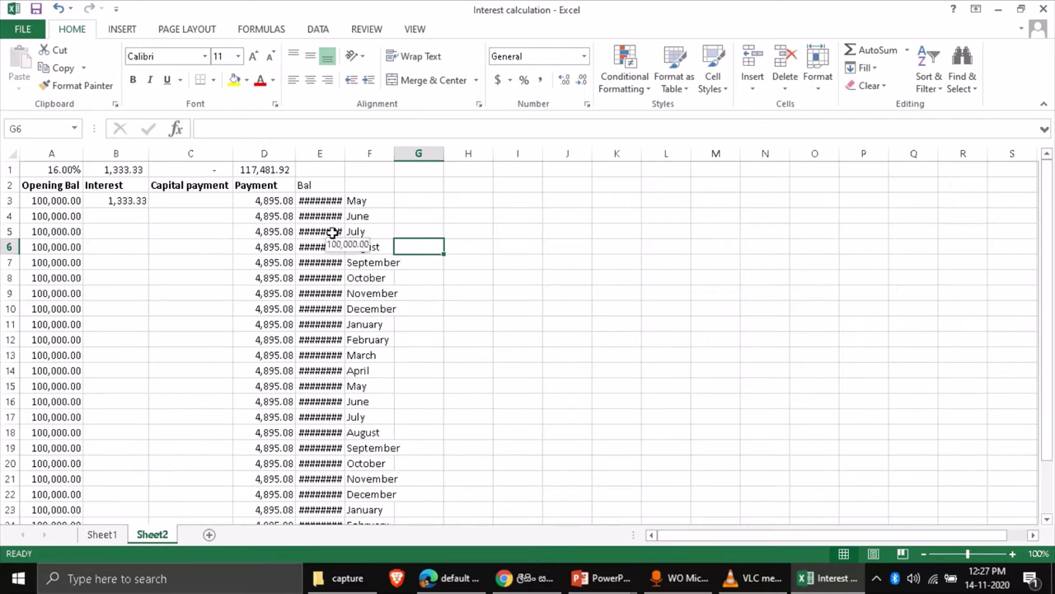
Step: Set the May payment in cell D3 to 10000
{"action": "left_click", "coordinate": [258, 203]}
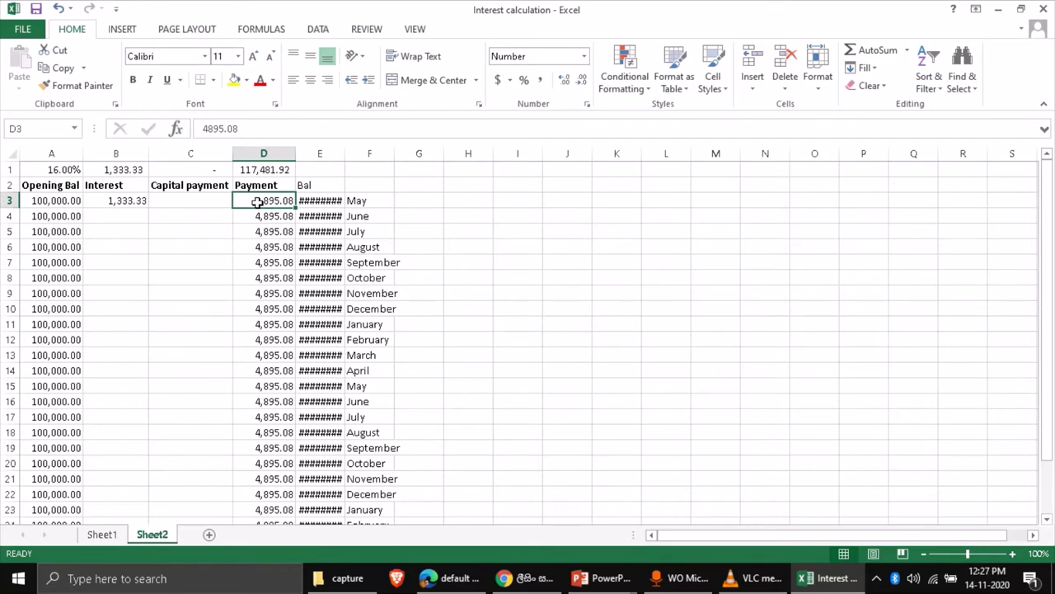
{"action": "type", "text": "10000"}
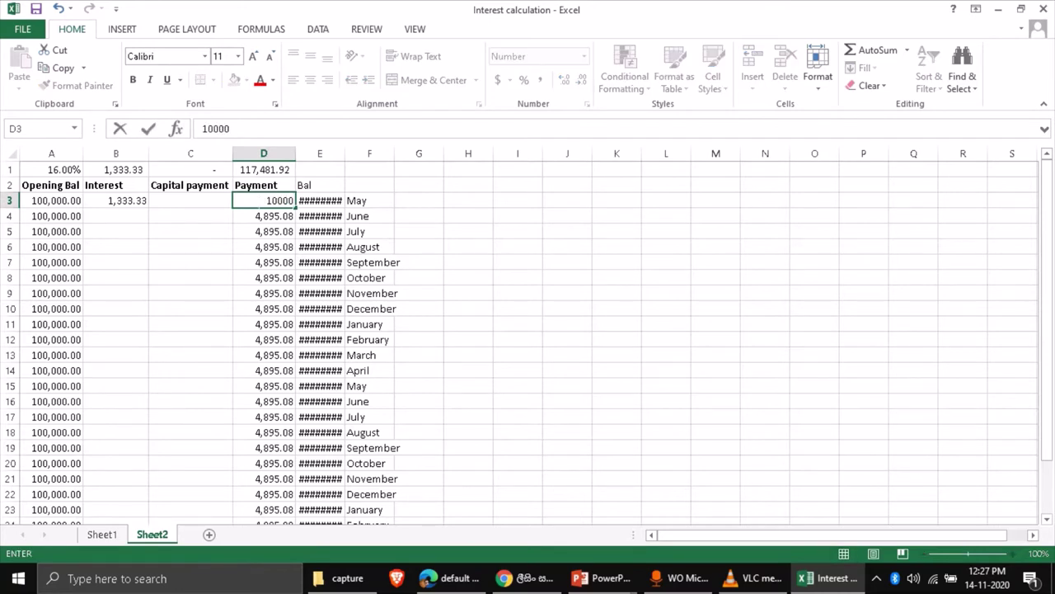
{"action": "key", "text": "Return"}
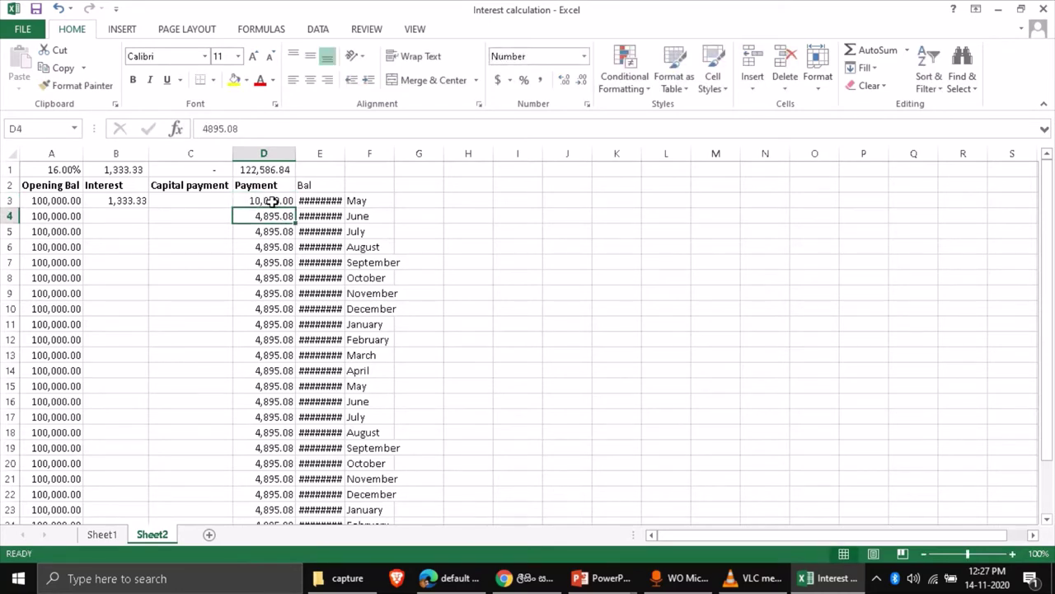
Step: Enter the formula =D3-B3 in cell C3 to calculate May's capital payment as payment minus interest
{"action": "left_click", "coordinate": [201, 202]}
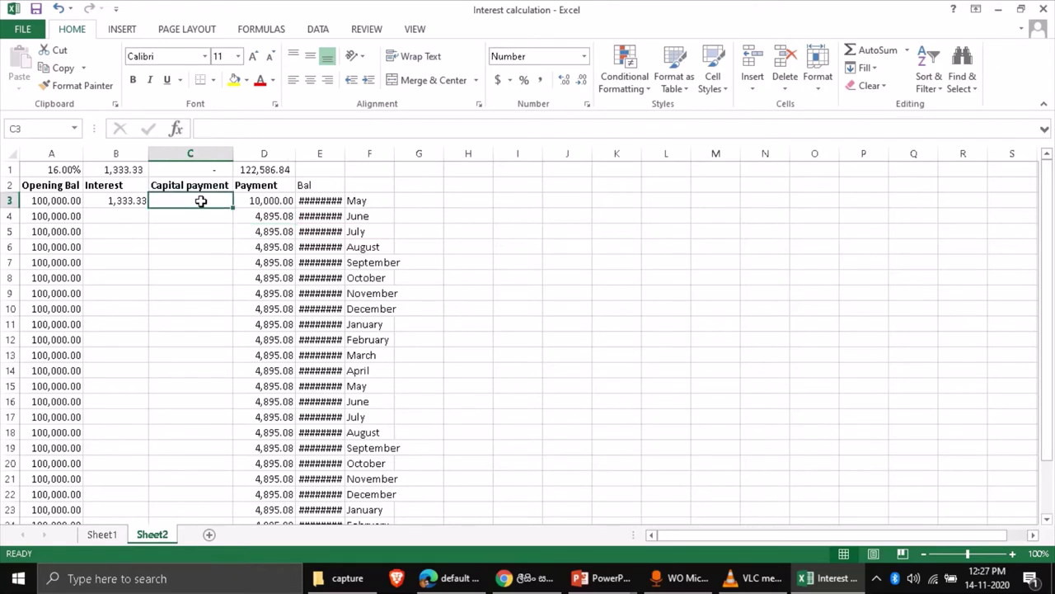
{"action": "type", "text": "="}
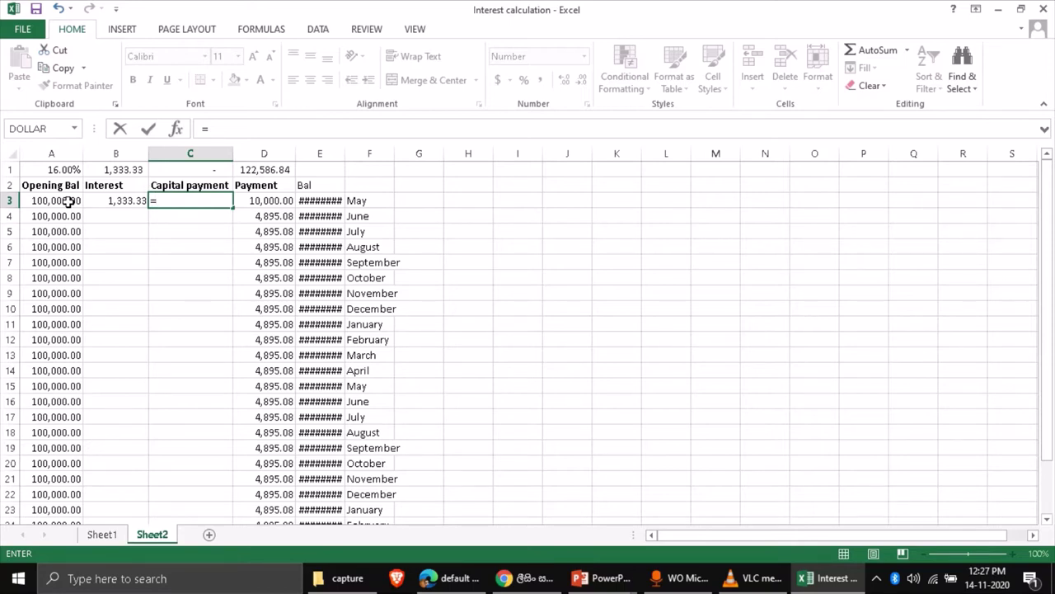
{"action": "left_click", "coordinate": [256, 200]}
{"action": "type", "text": "-"}
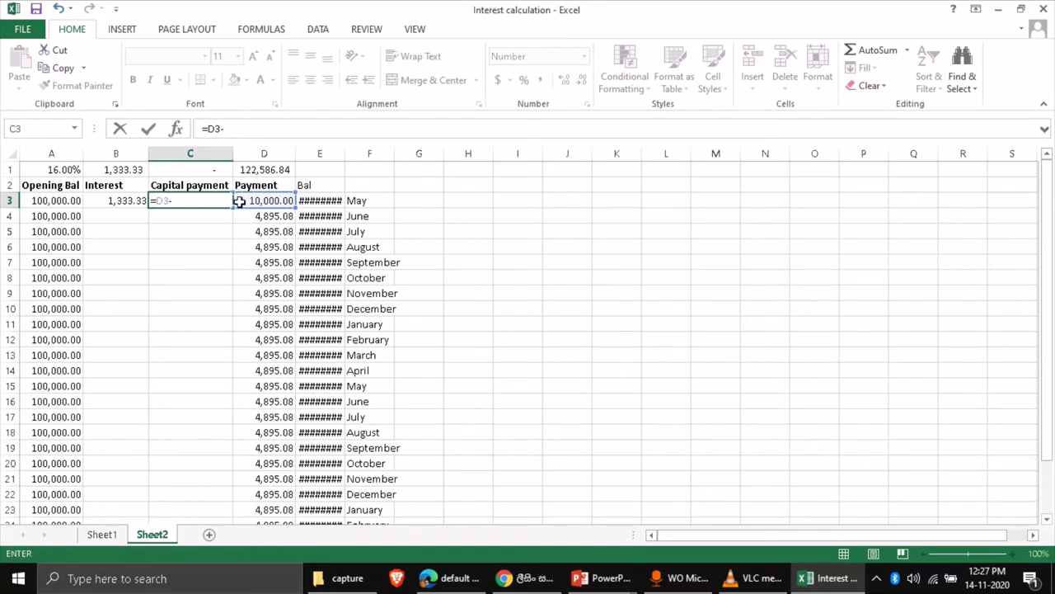
{"action": "left_click", "coordinate": [119, 200]}
{"action": "key", "text": "Return"}
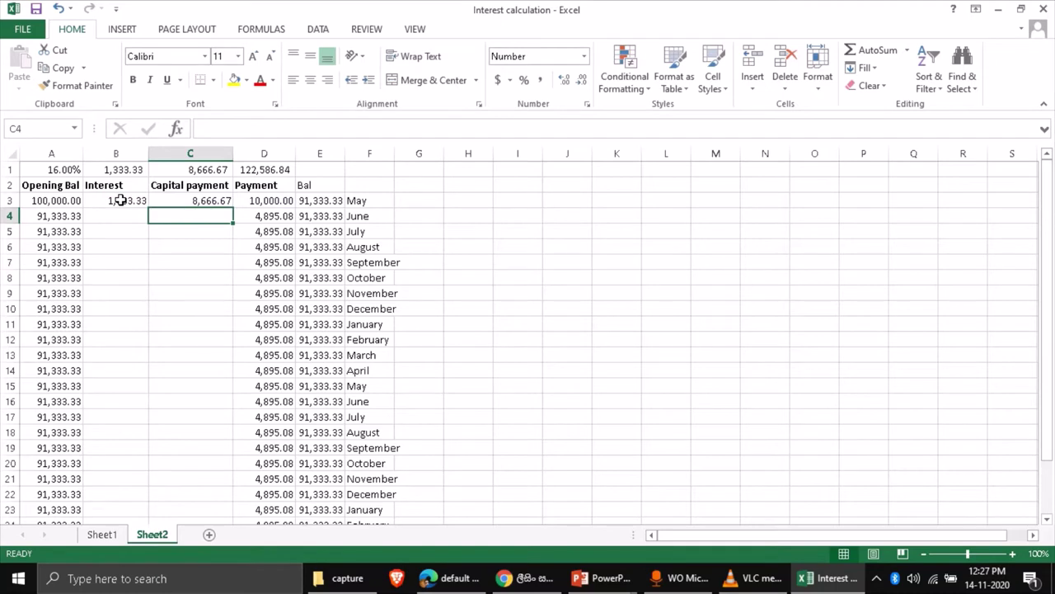
Step: Change the balance column heading in cell E2 to Closing
{"action": "left_click", "coordinate": [316, 185]}
{"action": "type", "text": "C"}
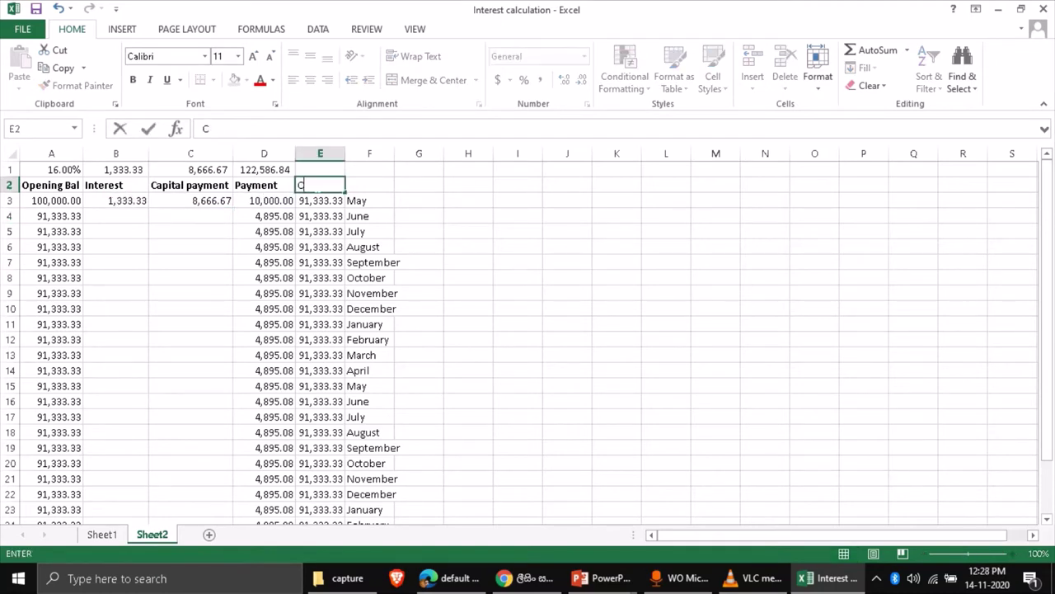
{"action": "type", "text": "losing"}
{"action": "key", "text": "Return"}
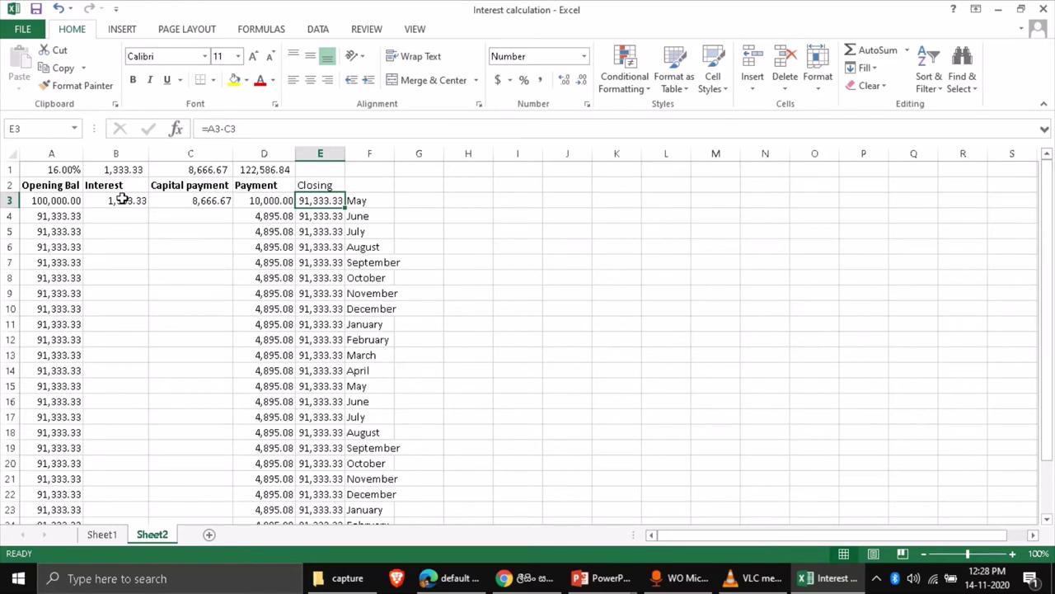
Step: Enter the formula =A3/60 in the spare cell I6 to split the opening balance over 60 months
{"action": "left_click", "coordinate": [181, 201]}
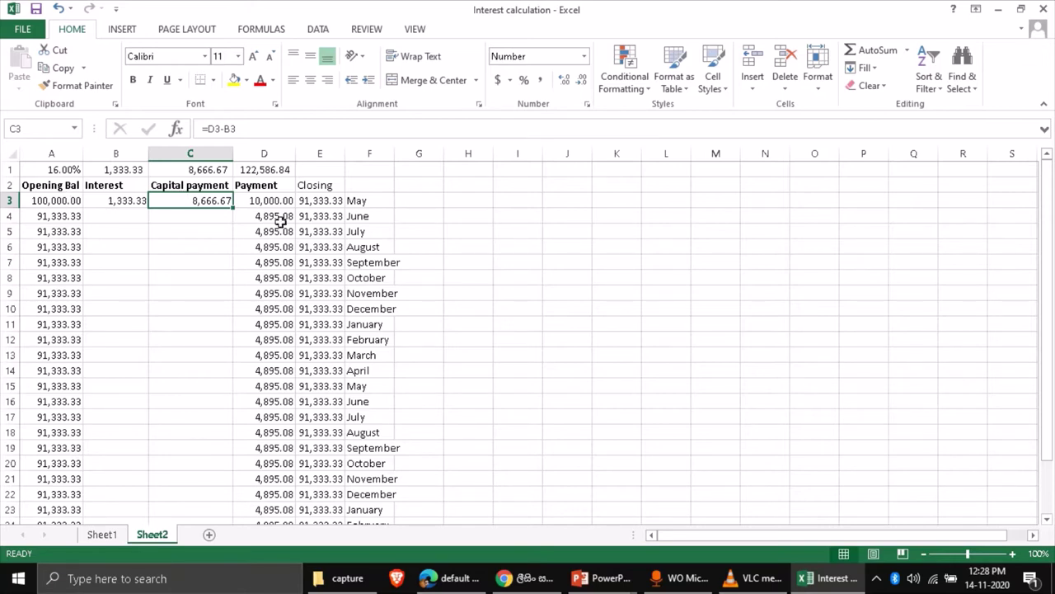
{"action": "left_click", "coordinate": [518, 248]}
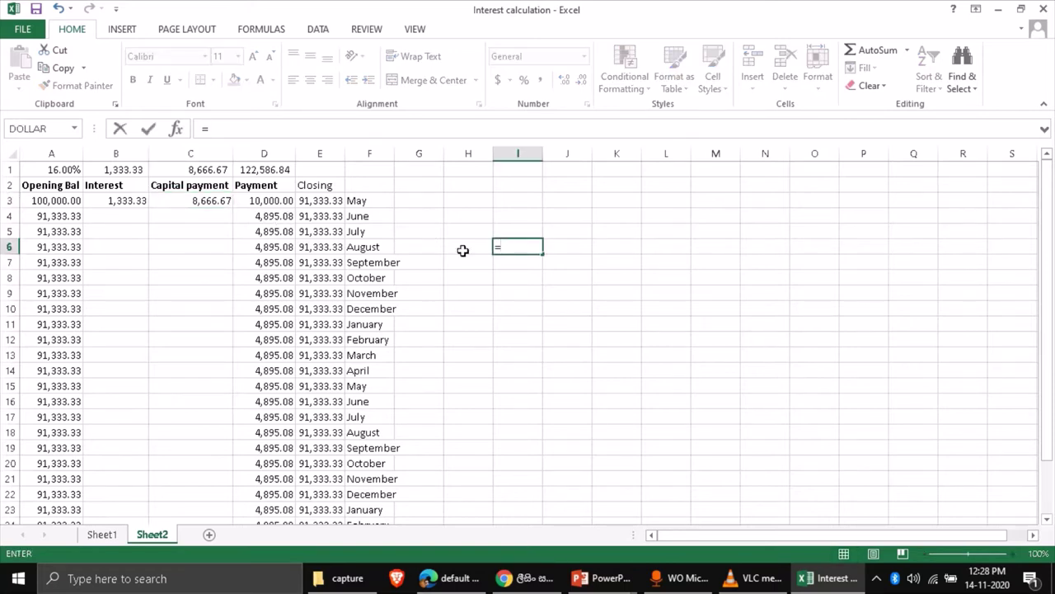
{"action": "left_click", "coordinate": [55, 200]}
{"action": "type", "text": "/60"}
{"action": "key", "text": "Return"}
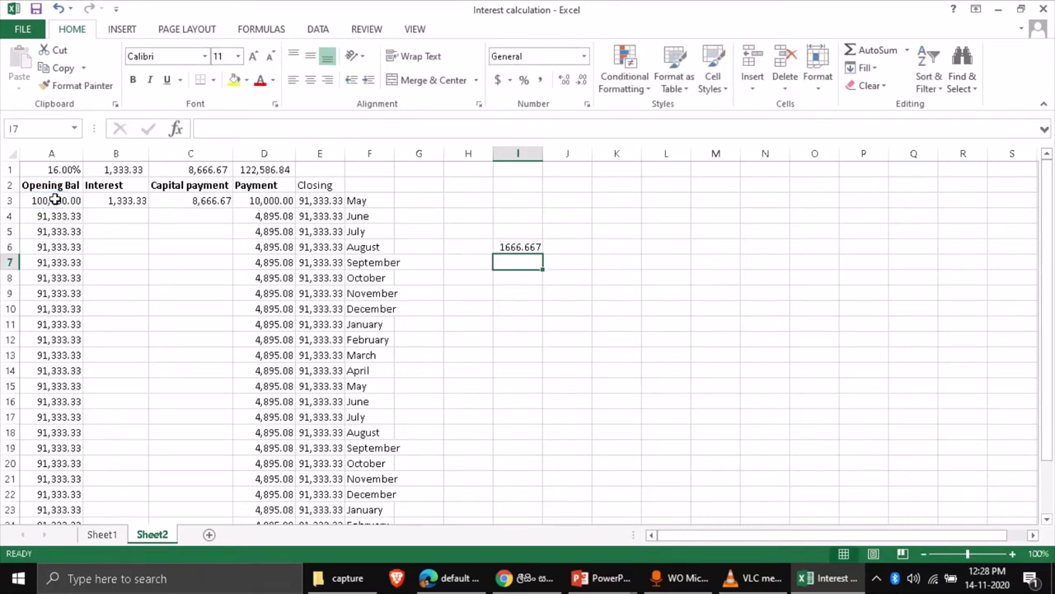
Step: Set the May payment in cell D3 to 1600, using the trial division in I6 as a guide
{"action": "left_click", "coordinate": [264, 198]}
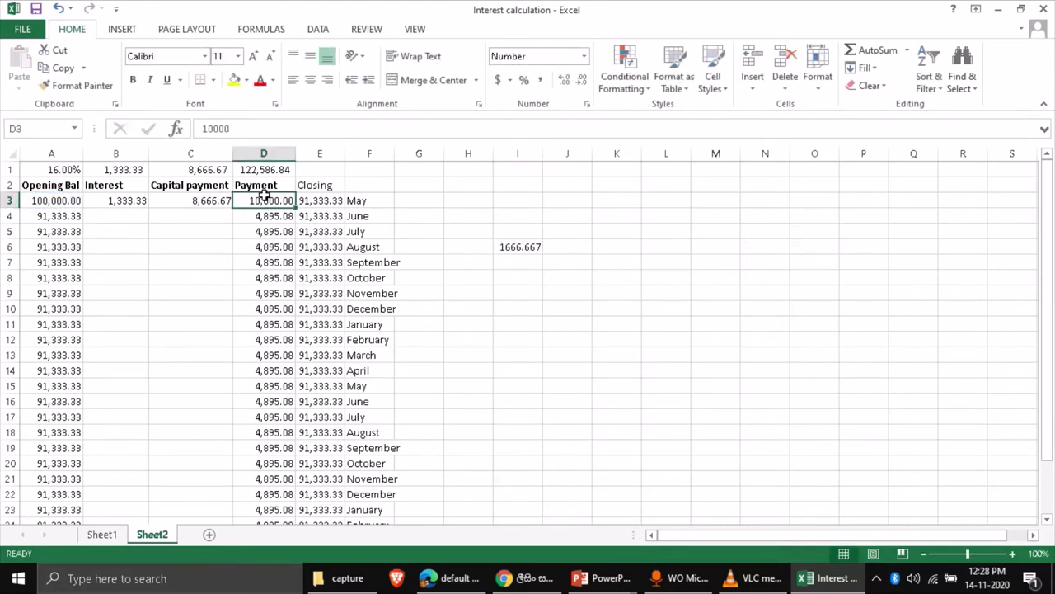
{"action": "type", "text": "1,6"}
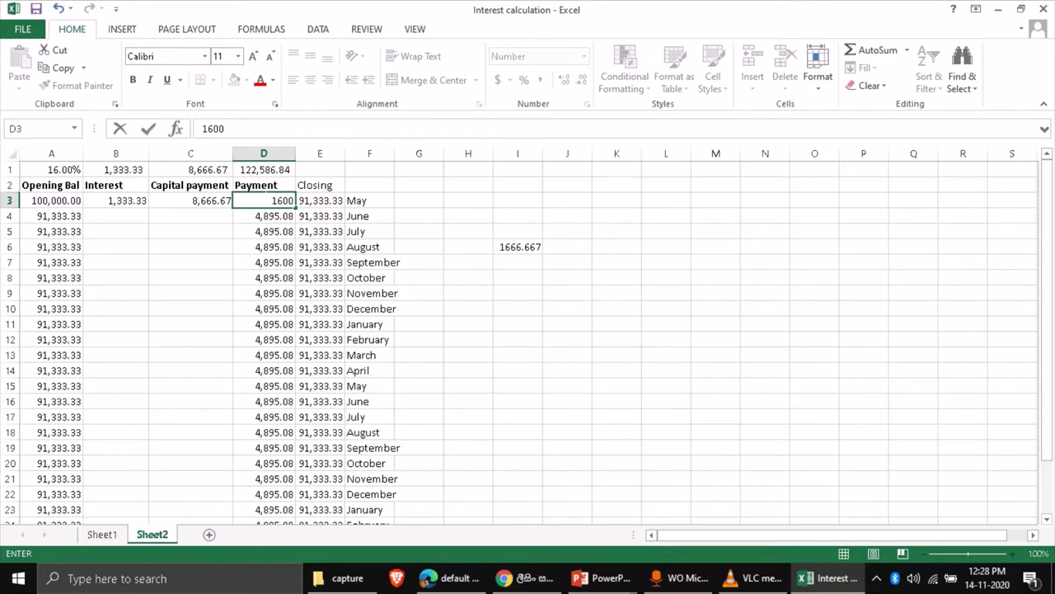
{"action": "type", "text": "00"}
{"action": "key", "text": "Return"}
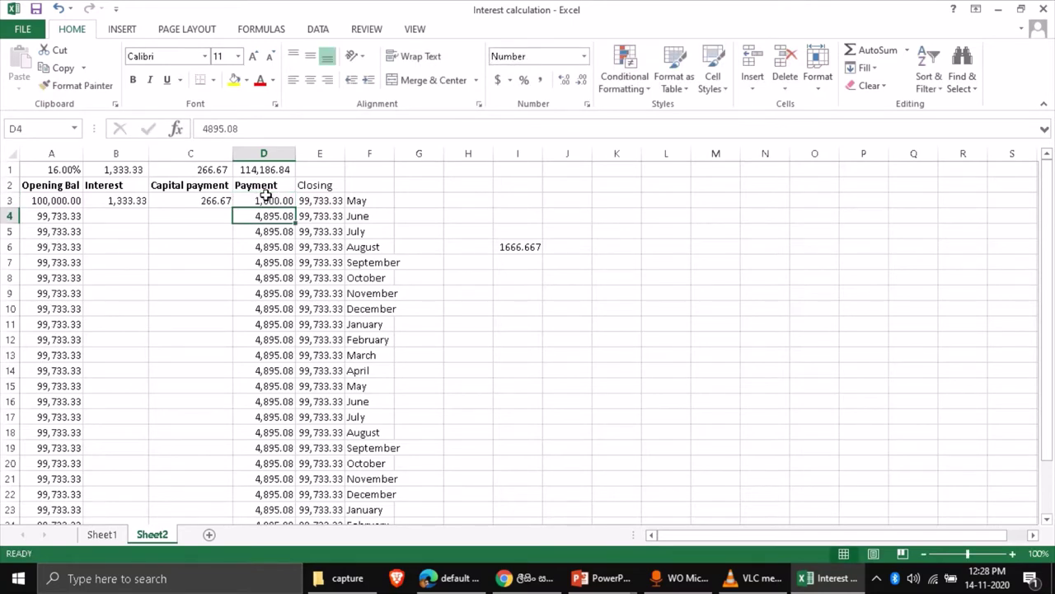
{"action": "left_click", "coordinate": [265, 199]}
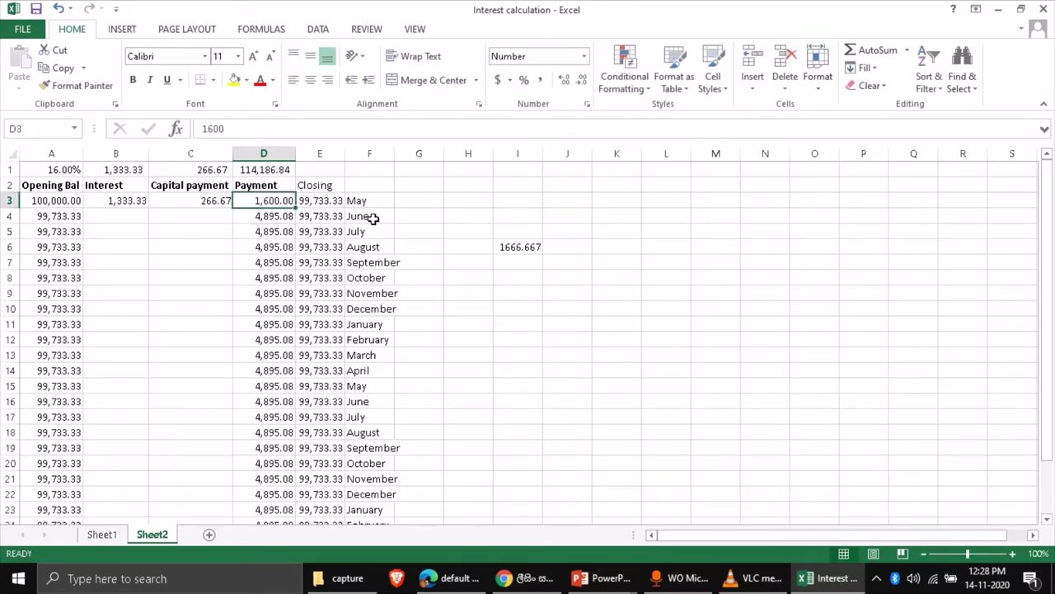
{"action": "left_click", "coordinate": [518, 249]}
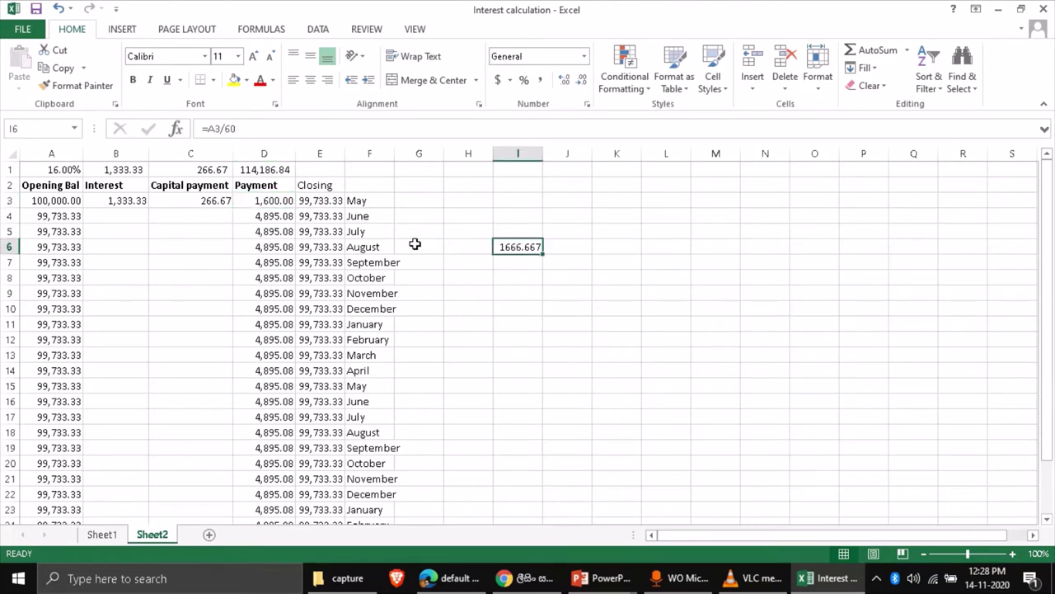
Step: Fill the 1600 payment from cell D3 down the Payment column to row 60
{"action": "left_click", "coordinate": [271, 200]}
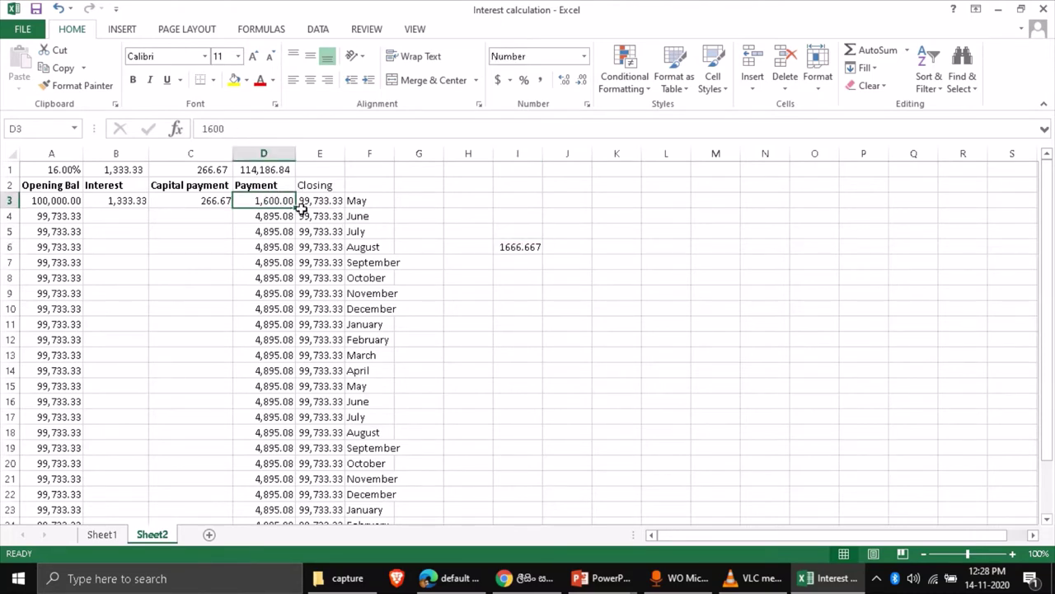
{"action": "left_click_drag", "start_coordinate": [296, 210], "coordinate": [273, 400]}
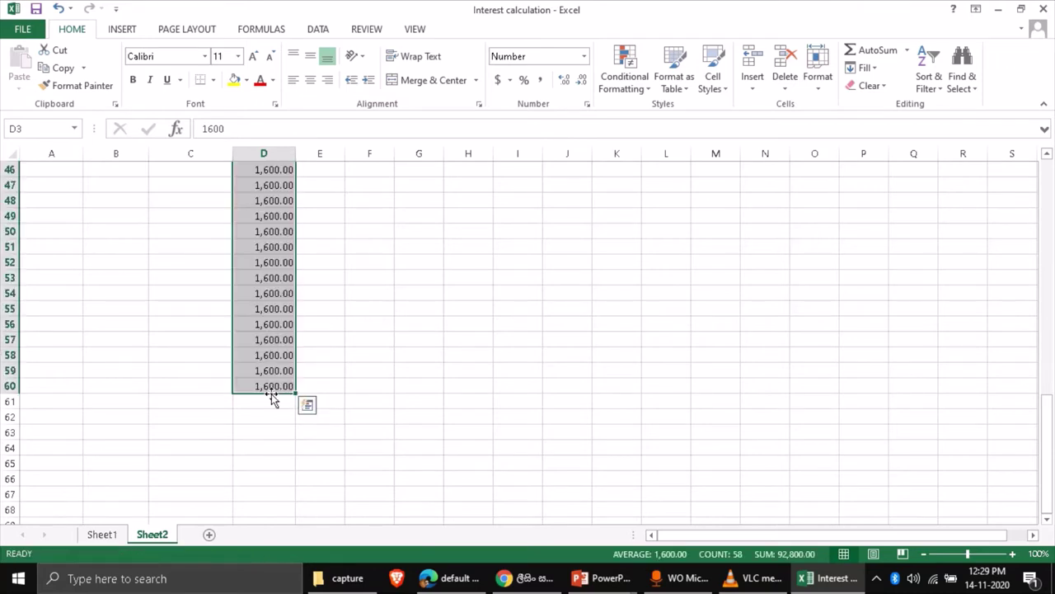
{"action": "scroll", "coordinate": [464, 255], "scroll_direction": "up", "scroll_amount": 14}
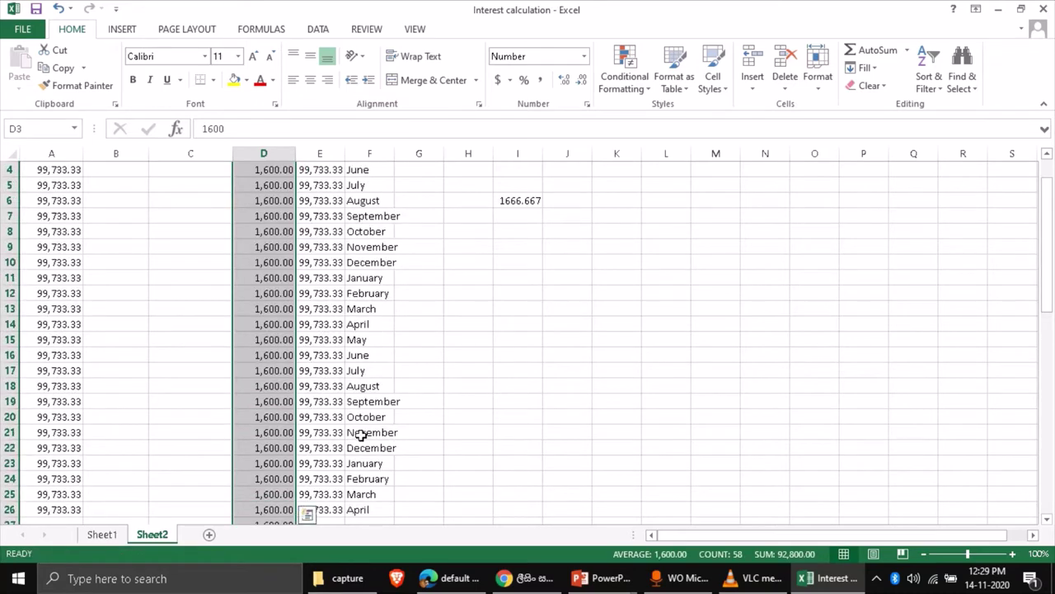
Step: Fill the closing balance formula from cell E25 down the Closing column to row 60
{"action": "scroll", "coordinate": [356, 426], "scroll_direction": "down", "scroll_amount": 2}
{"action": "left_click", "coordinate": [336, 418]}
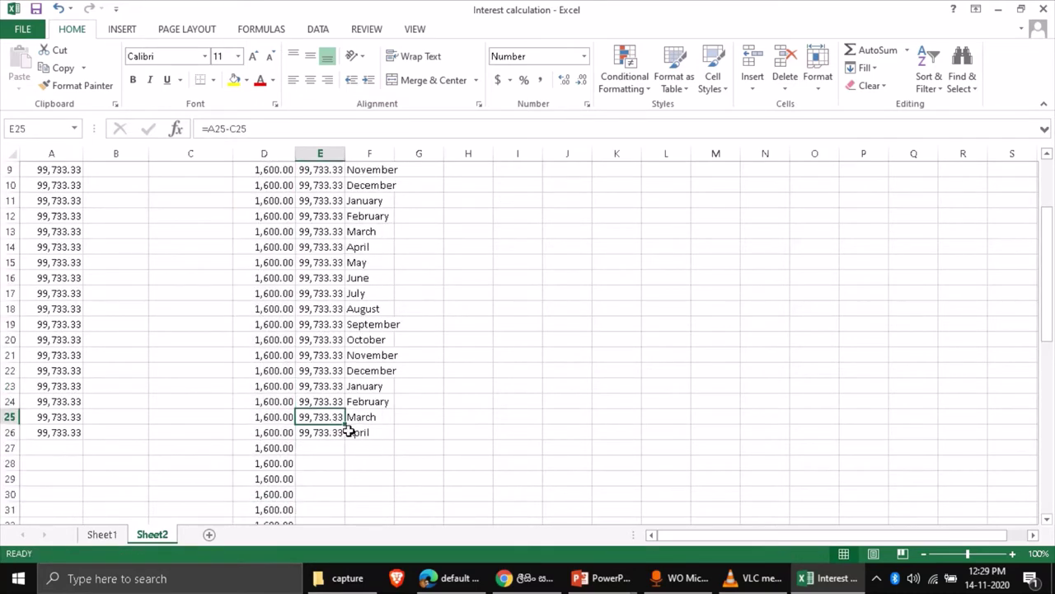
{"action": "left_click_drag", "start_coordinate": [346, 426], "coordinate": [338, 575]}
{"action": "left_click_drag", "start_coordinate": [333, 506], "coordinate": [332, 507]}
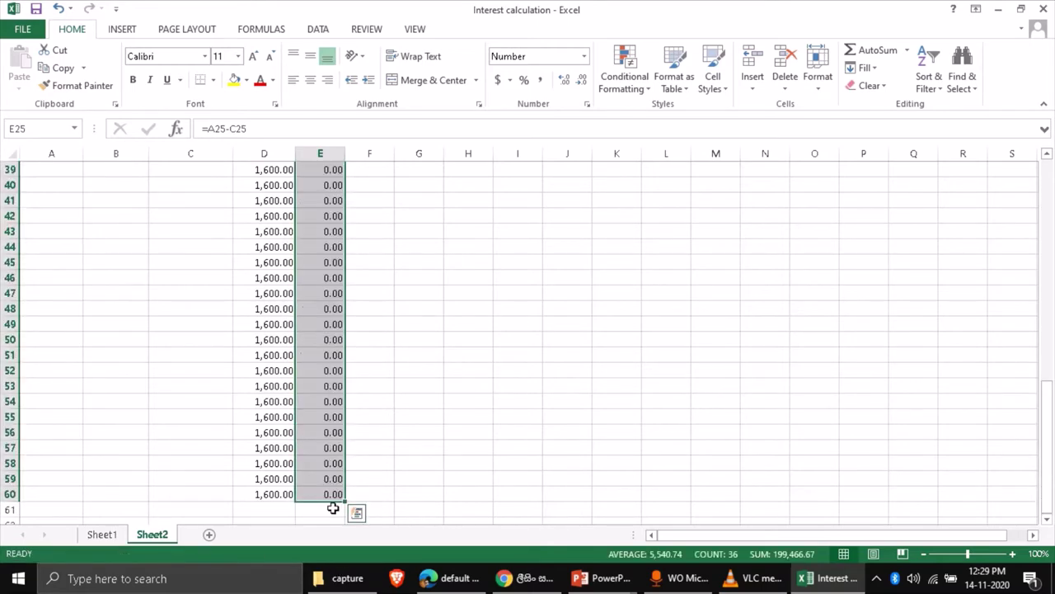
{"action": "scroll", "coordinate": [398, 400], "scroll_direction": "up", "scroll_amount": 11}
{"action": "left_click_drag", "start_coordinate": [398, 401], "coordinate": [377, 422]}
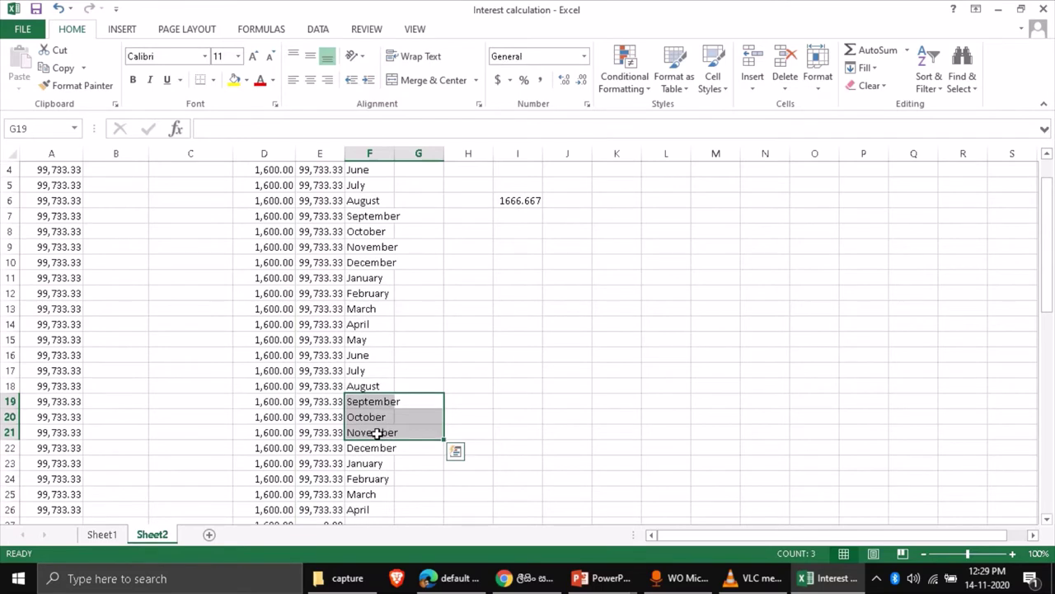
{"action": "left_click", "coordinate": [378, 432]}
{"action": "left_click", "coordinate": [481, 369]}
{"action": "scroll", "coordinate": [481, 369], "scroll_direction": "up", "scroll_amount": 1}
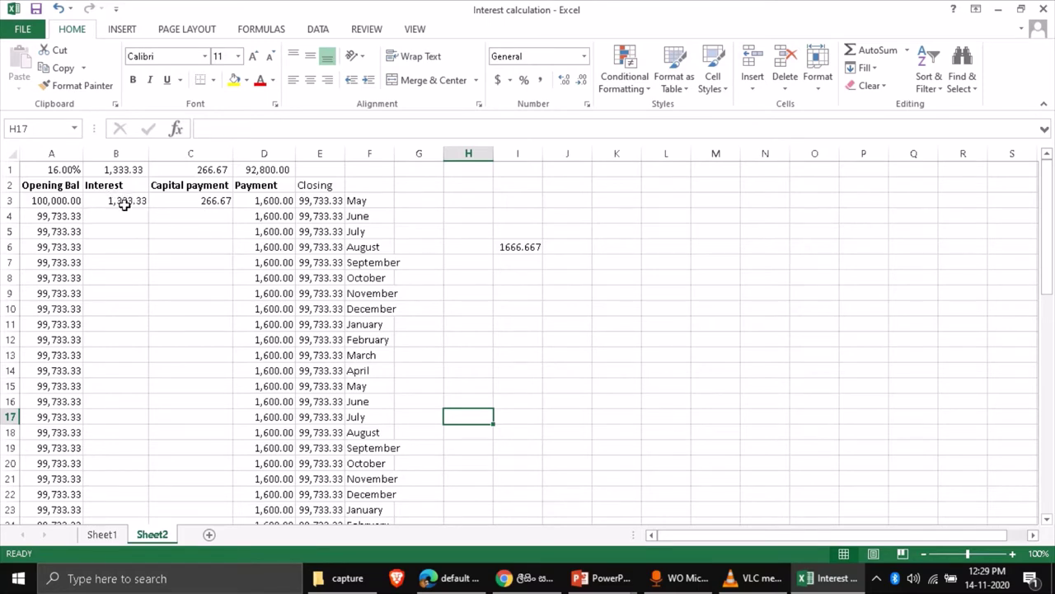
Step: Try to fill the Interest and Capital payment formulas in B3:C3 down to row 4, and undo the fill
{"action": "left_click_drag", "start_coordinate": [105, 200], "coordinate": [228, 227]}
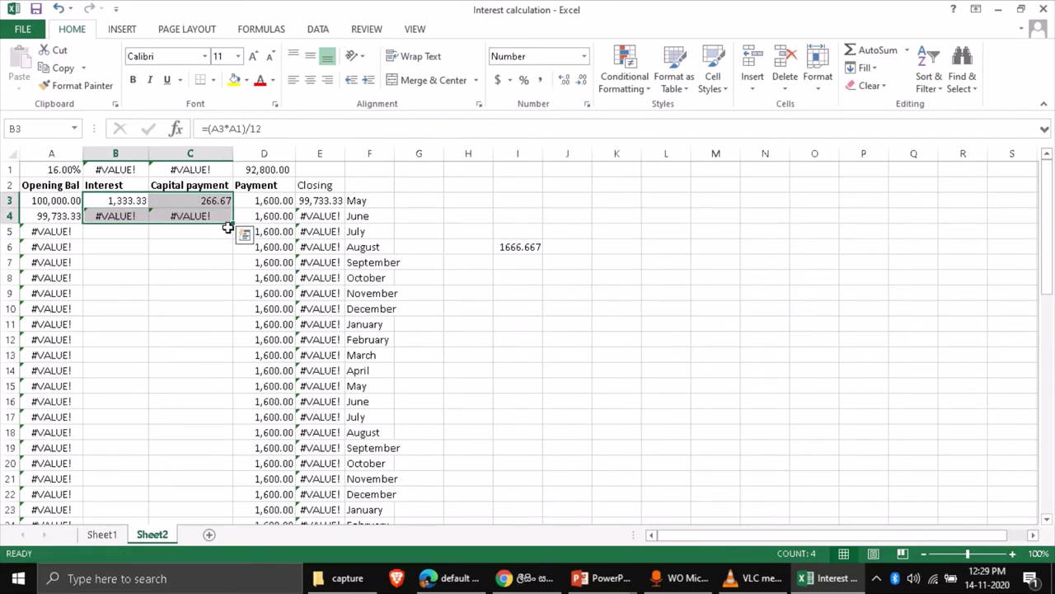
{"action": "key", "text": "ctrl+z"}
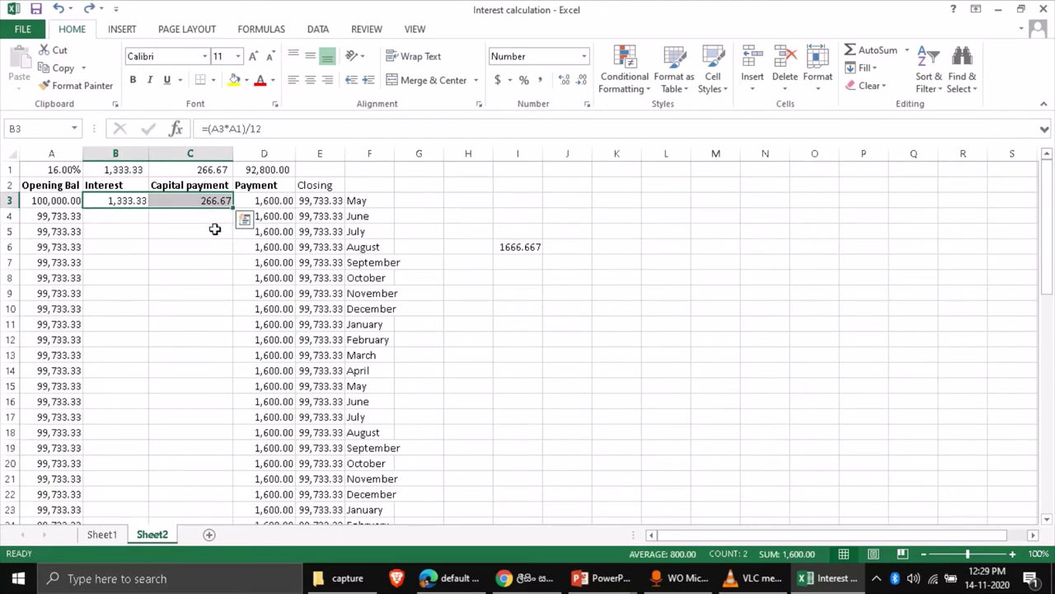
Step: Make the interest rate reference in cell B3 absolute so the formula reads =(A3*$A$1)/12
{"action": "left_click", "coordinate": [132, 201]}
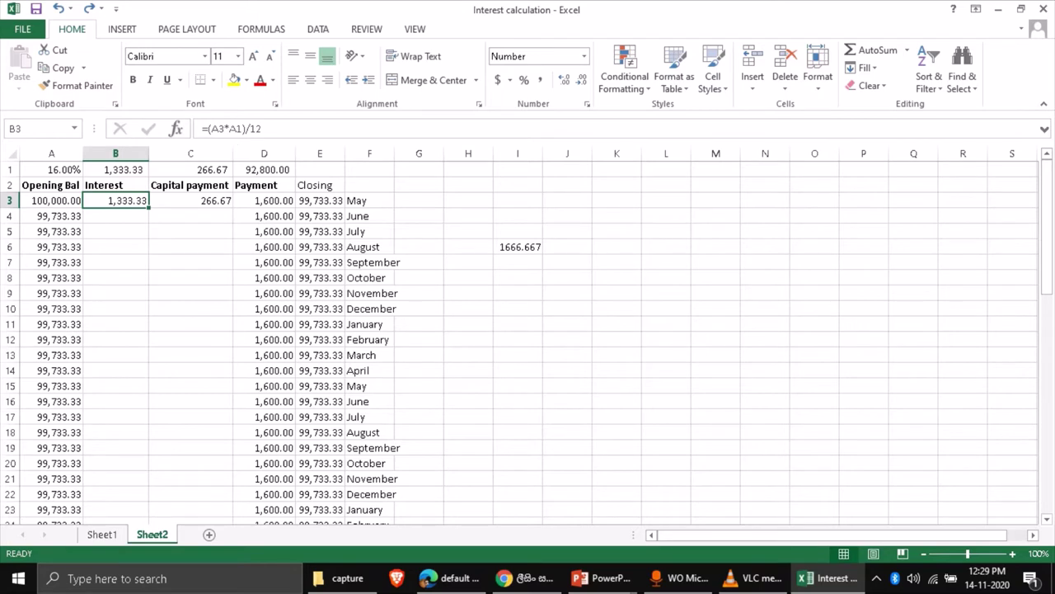
{"action": "left_click", "coordinate": [229, 129]}
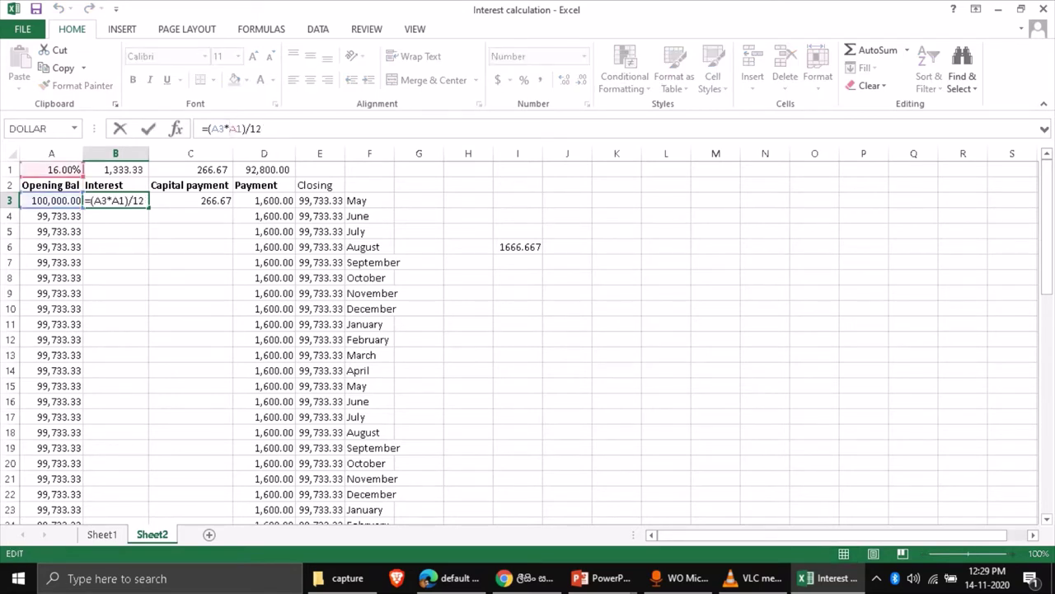
{"action": "key", "text": "F4"}
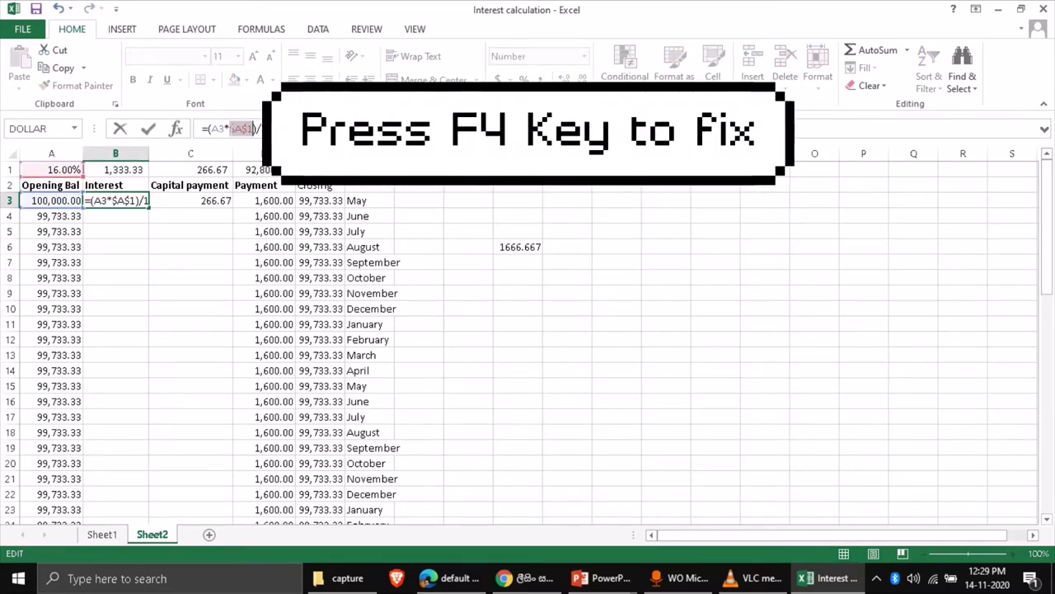
{"action": "key", "text": "Return"}
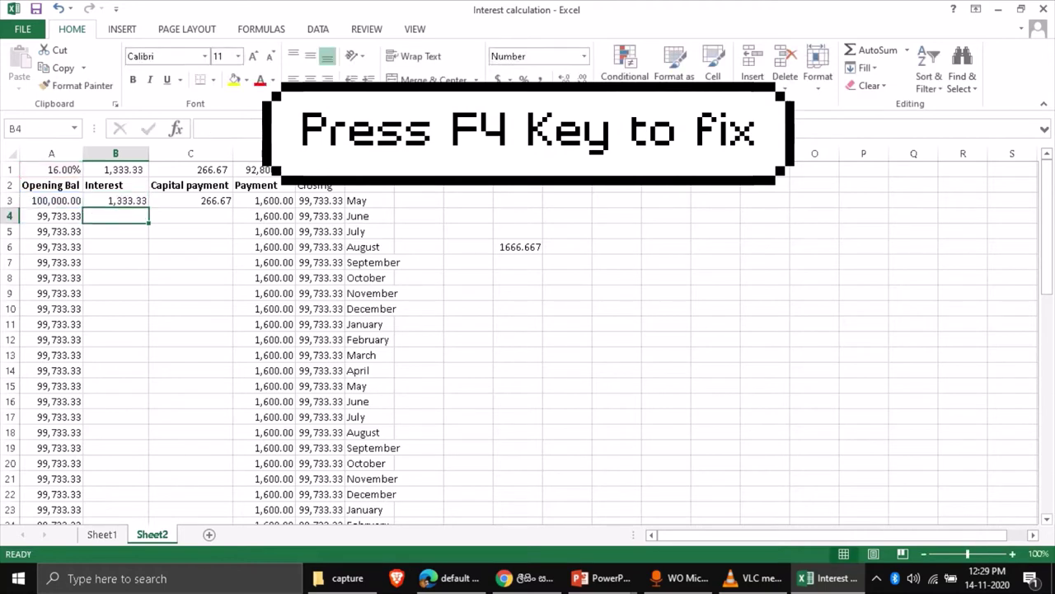
Step: Fill the interest formula from cell B3 down the Interest column to row 60
{"action": "left_click", "coordinate": [132, 202]}
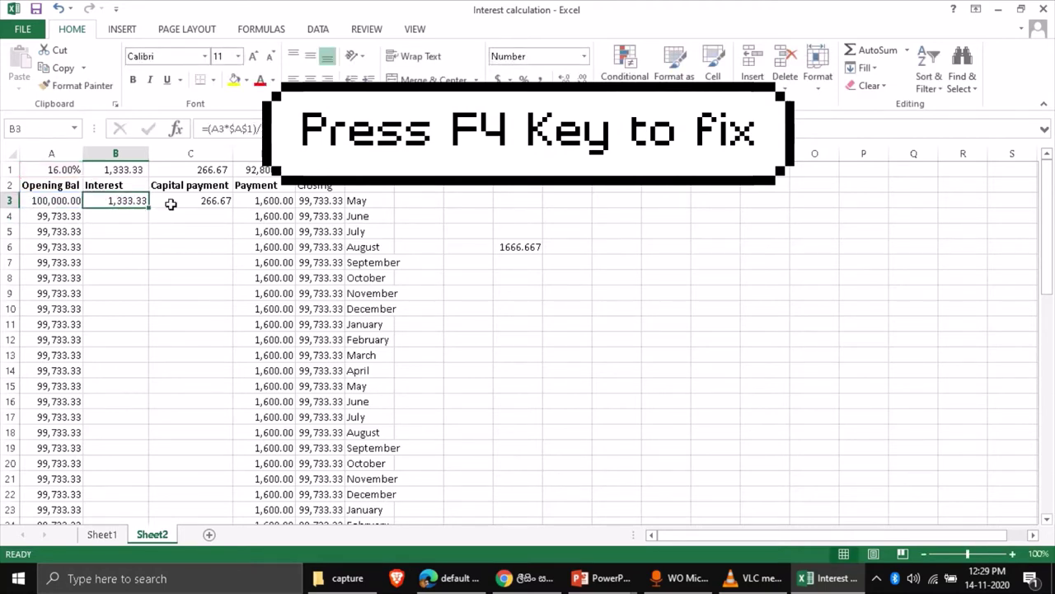
{"action": "left_click_drag", "start_coordinate": [150, 210], "coordinate": [137, 502]}
{"action": "scroll", "coordinate": [200, 321], "scroll_direction": "up", "scroll_amount": 9}
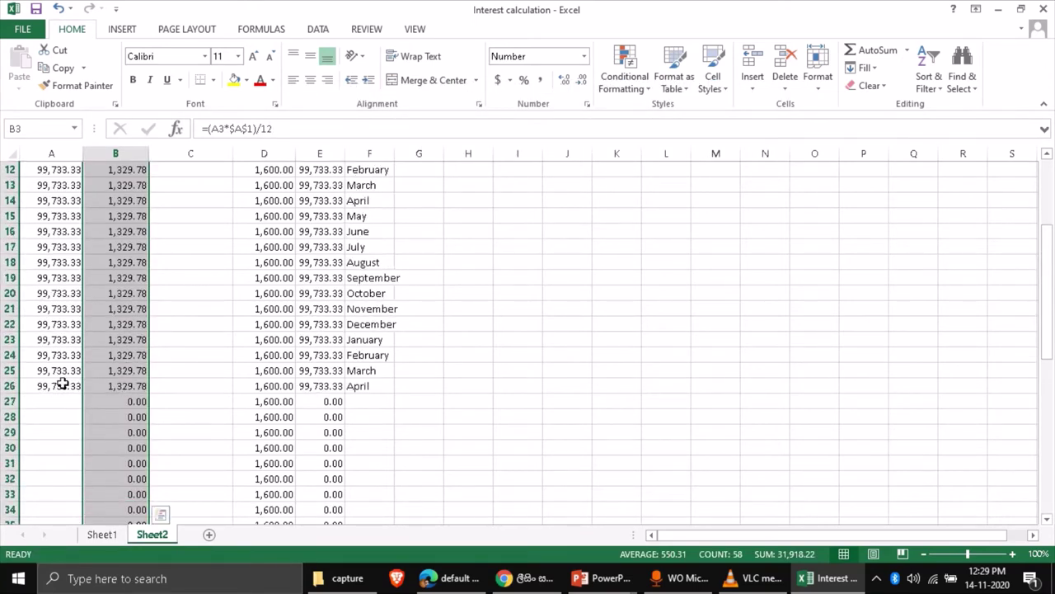
Step: Fill the opening balance formula from cell A26 down the Opening Bal column to row 60
{"action": "left_click", "coordinate": [62, 383]}
{"action": "left_click_drag", "start_coordinate": [84, 391], "coordinate": [63, 509]}
{"action": "scroll", "coordinate": [258, 202], "scroll_direction": "up", "scroll_amount": 13}
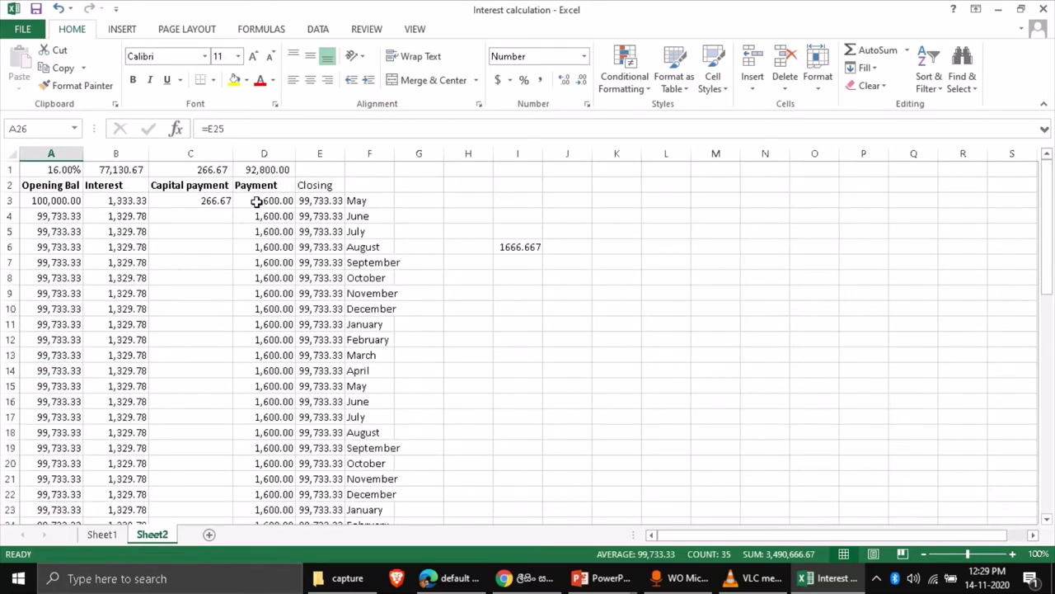
Step: Fill the capital payment formula from cell C3 down the Capital payment column to row 60
{"action": "left_click", "coordinate": [181, 201]}
{"action": "left_click_drag", "start_coordinate": [234, 210], "coordinate": [231, 577]}
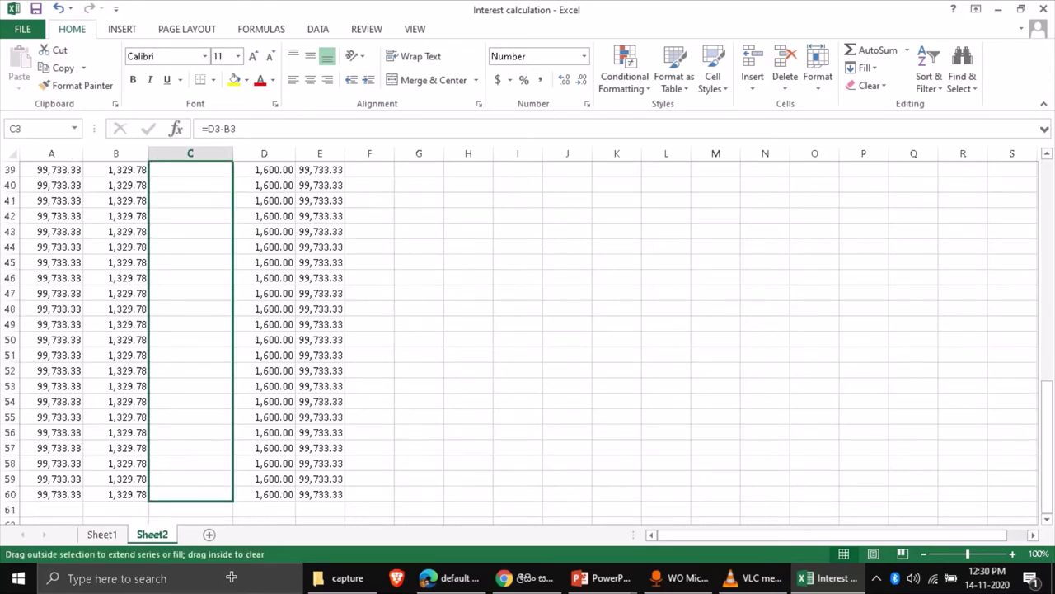
{"action": "left_click_drag", "start_coordinate": [223, 495], "coordinate": [222, 495]}
{"action": "scroll", "coordinate": [397, 334], "scroll_direction": "up", "scroll_amount": 7}
{"action": "scroll", "coordinate": [397, 333], "scroll_direction": "down", "scroll_amount": 3}
{"action": "scroll", "coordinate": [397, 333], "scroll_direction": "down", "scroll_amount": 6}
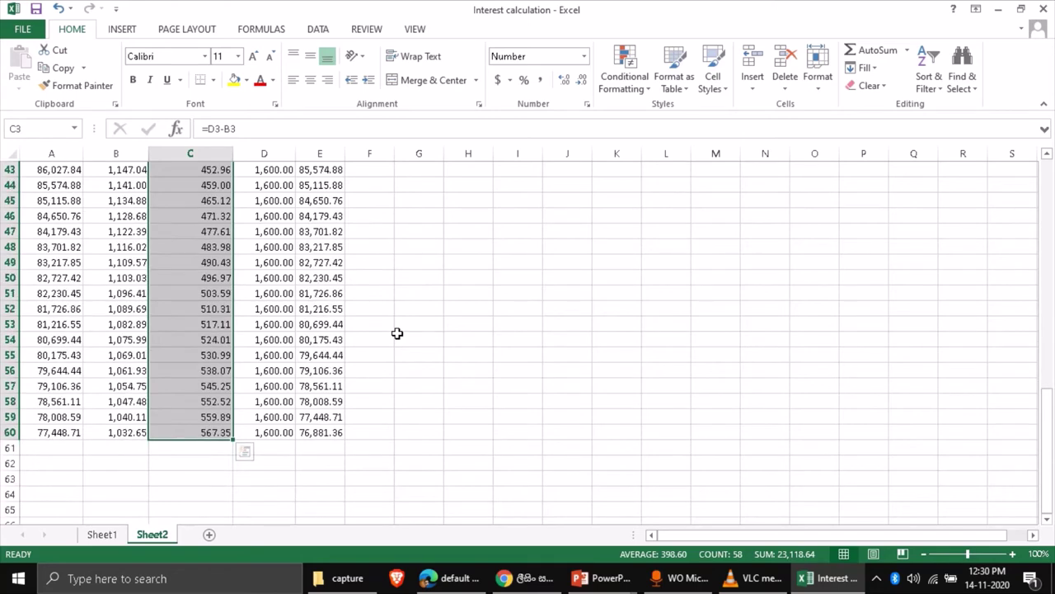
Step: Examine the formula in cell I6 and the recalculated schedule from the opening row down to the closing balance in row 60
{"action": "scroll", "coordinate": [397, 333], "scroll_direction": "up", "scroll_amount": 14}
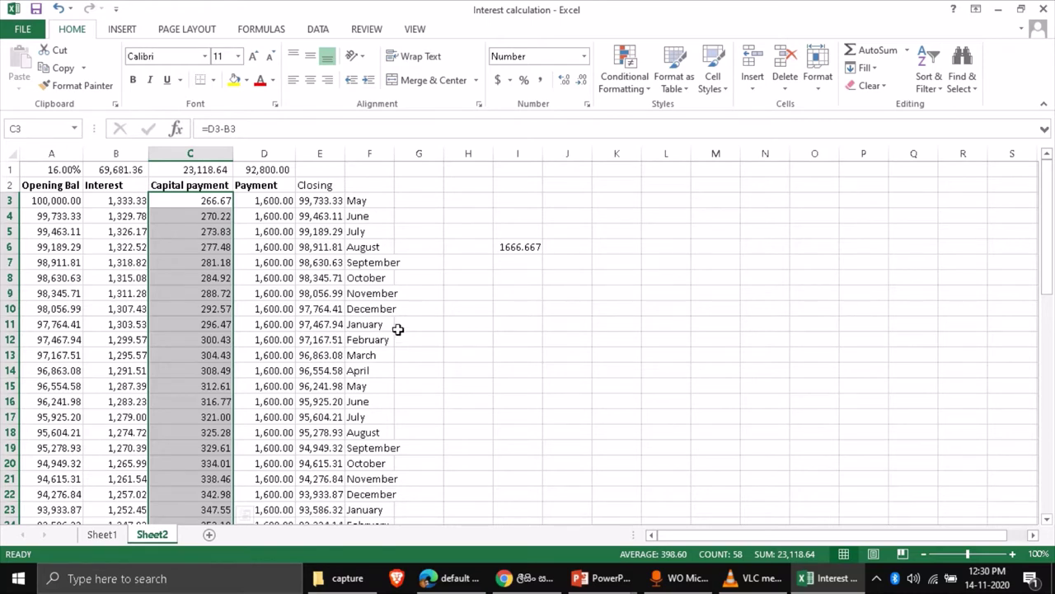
{"action": "left_click", "coordinate": [519, 247]}
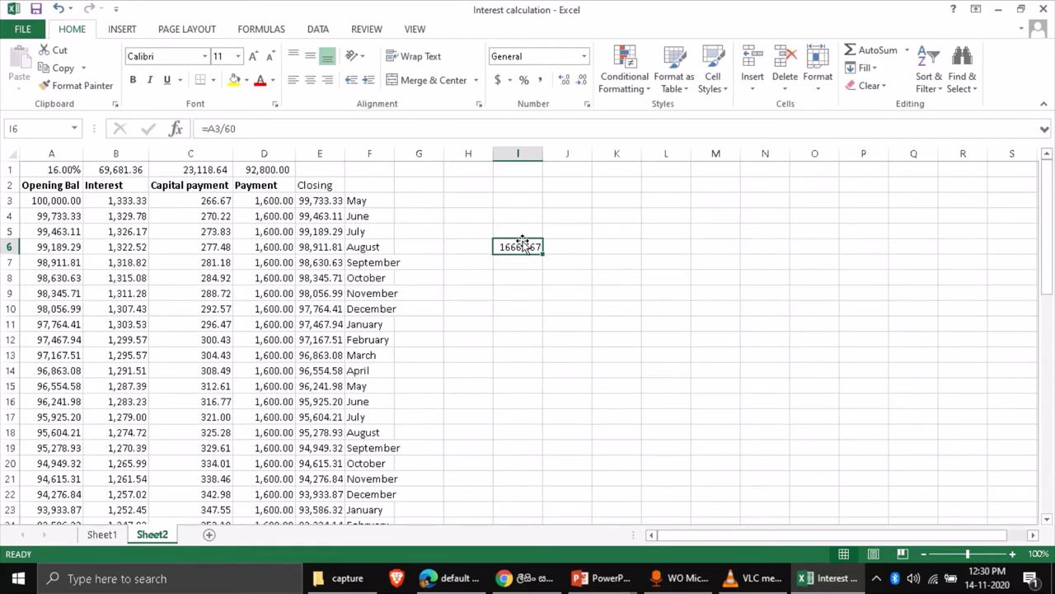
{"action": "scroll", "coordinate": [485, 362], "scroll_direction": "down", "scroll_amount": 15}
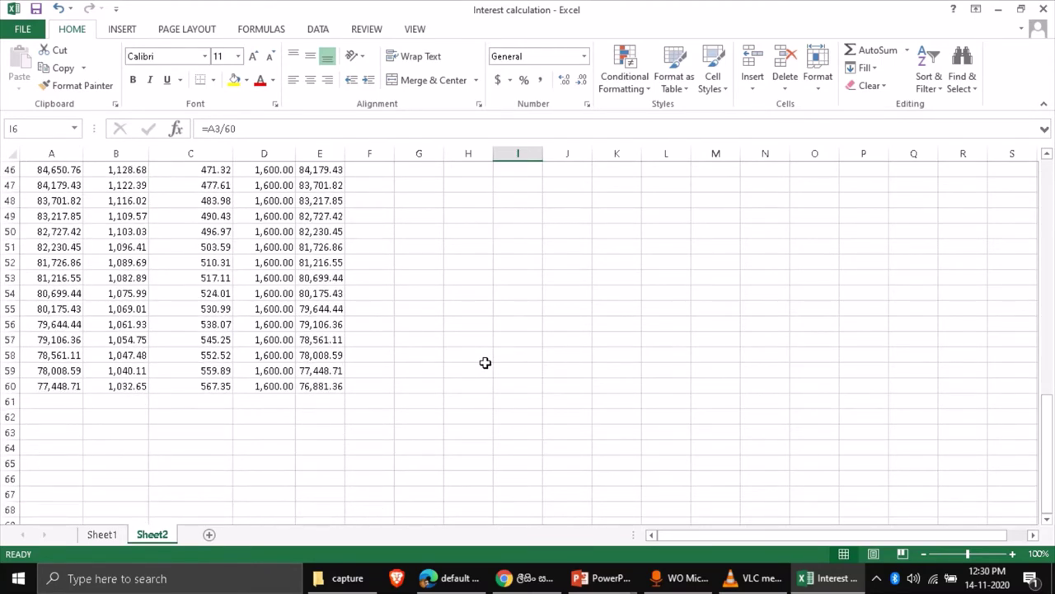
{"action": "scroll", "coordinate": [485, 362], "scroll_direction": "up", "scroll_amount": 15}
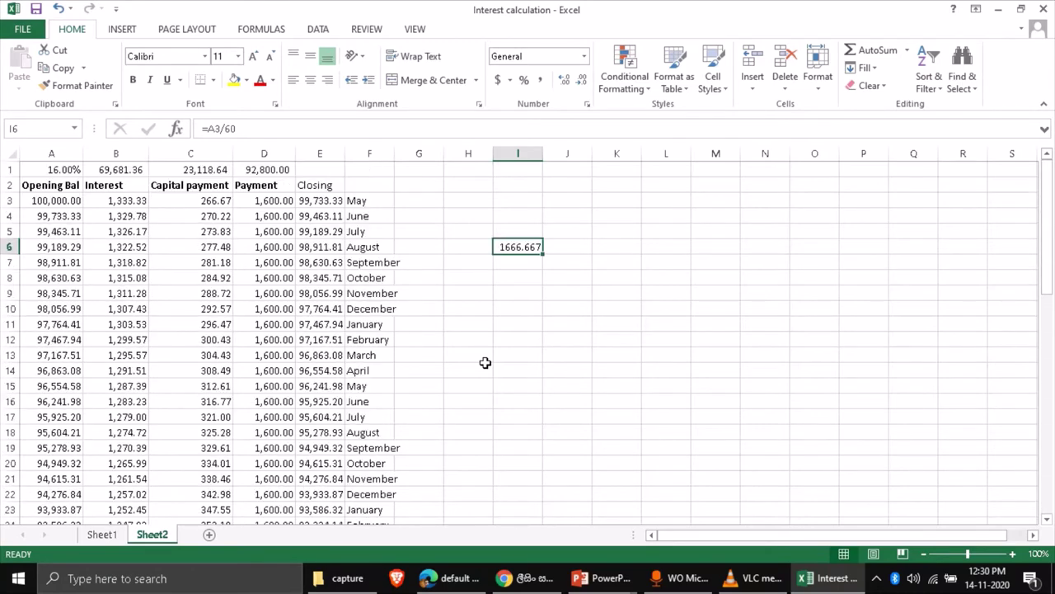
{"action": "scroll", "coordinate": [485, 363], "scroll_direction": "down", "scroll_amount": 12}
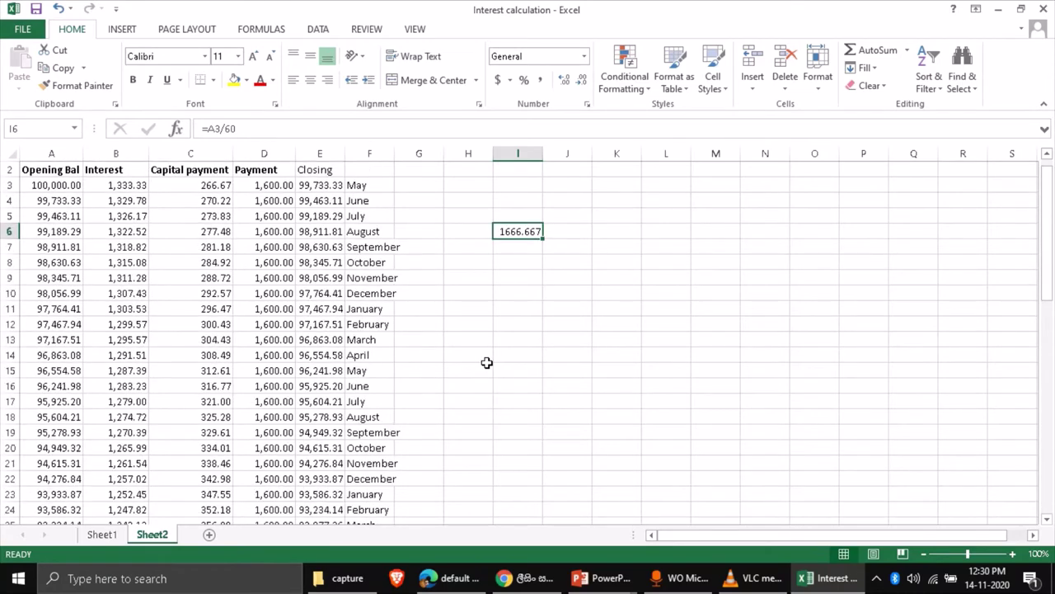
{"action": "scroll", "coordinate": [487, 363], "scroll_direction": "down", "scroll_amount": 2}
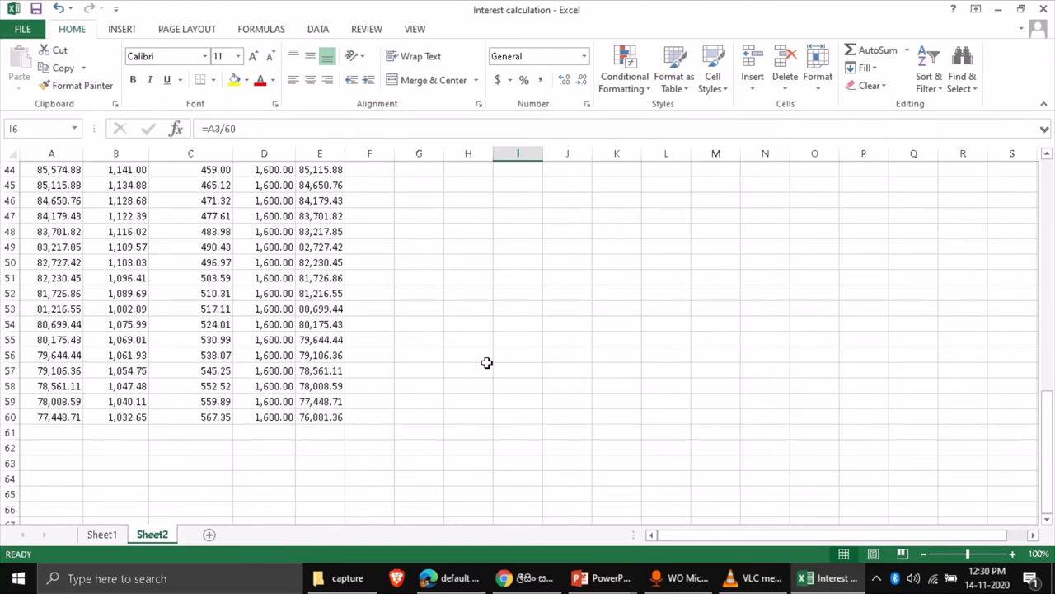
{"action": "scroll", "coordinate": [487, 363], "scroll_direction": "up", "scroll_amount": 11}
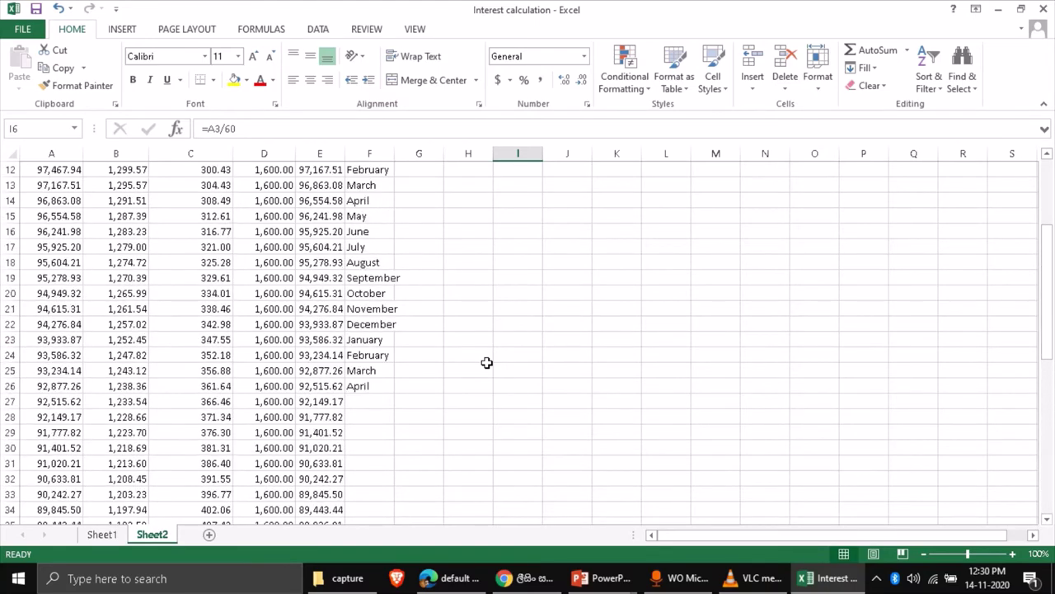
{"action": "scroll", "coordinate": [487, 363], "scroll_direction": "up", "scroll_amount": 3}
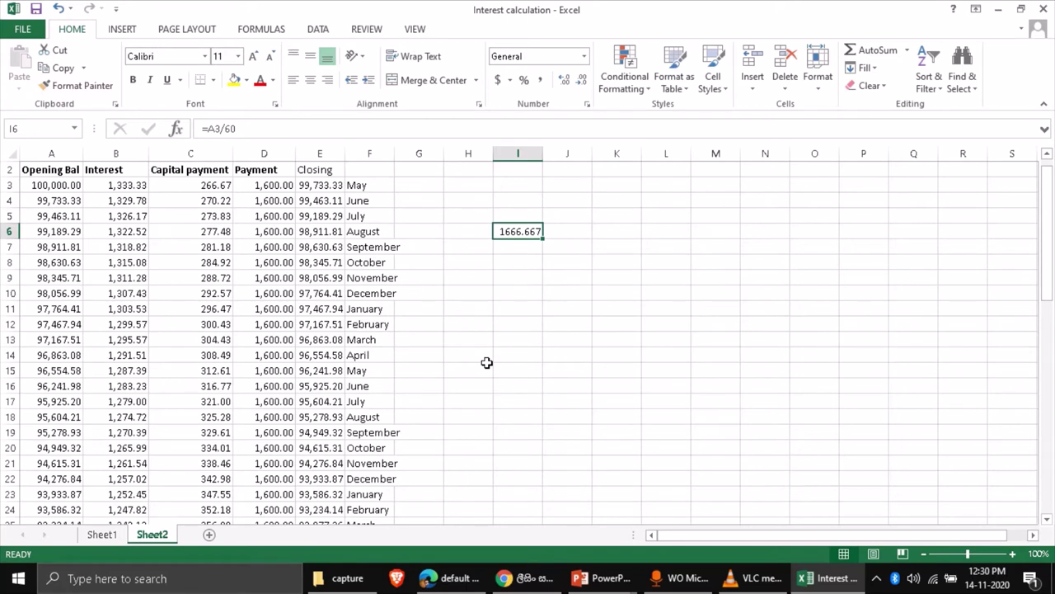
{"action": "scroll", "coordinate": [486, 363], "scroll_direction": "up", "scroll_amount": 1}
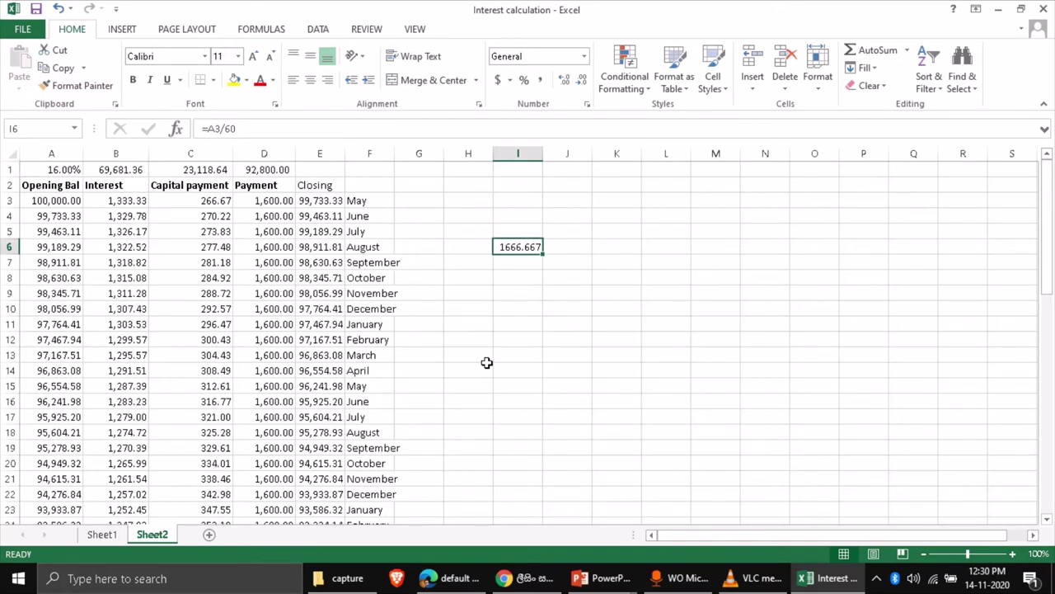
Step: Re-enter the formula =A3/60 in cell I6 to divide the opening balance over 60 months
{"action": "type", "text": "="}
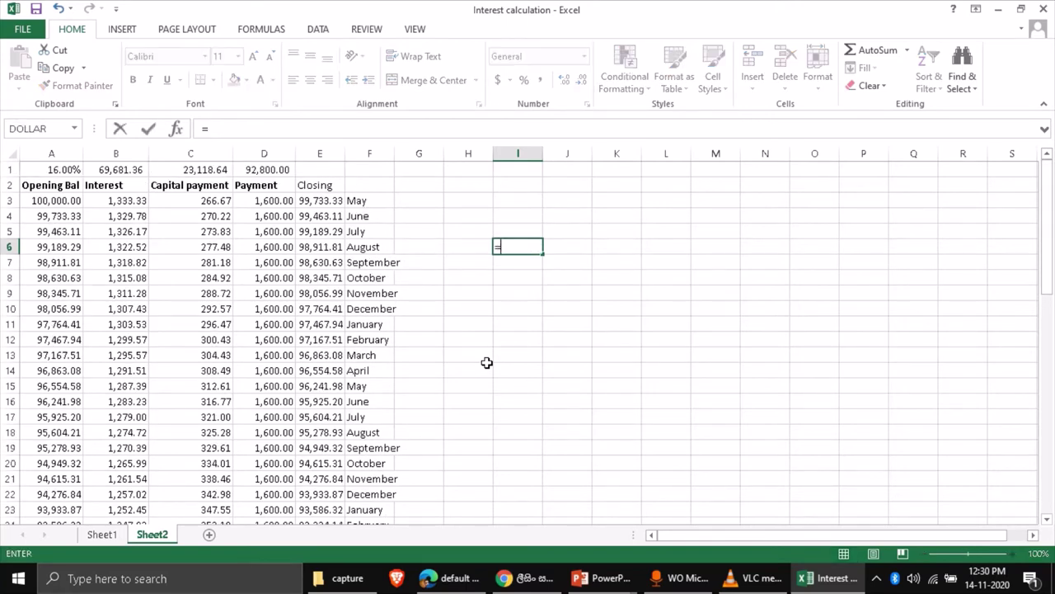
{"action": "left_click", "coordinate": [60, 201]}
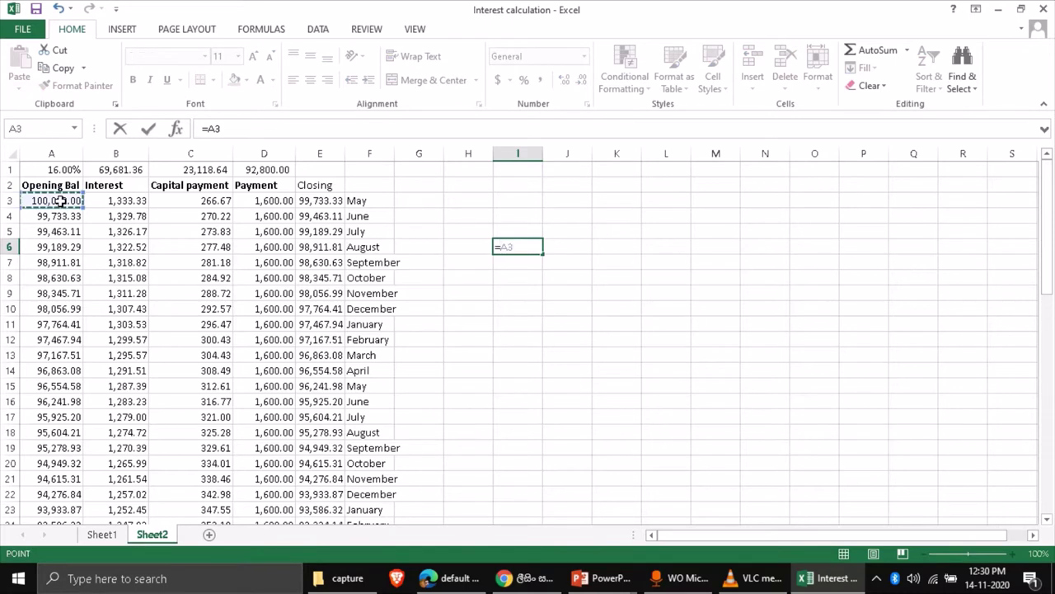
{"action": "type", "text": "/"}
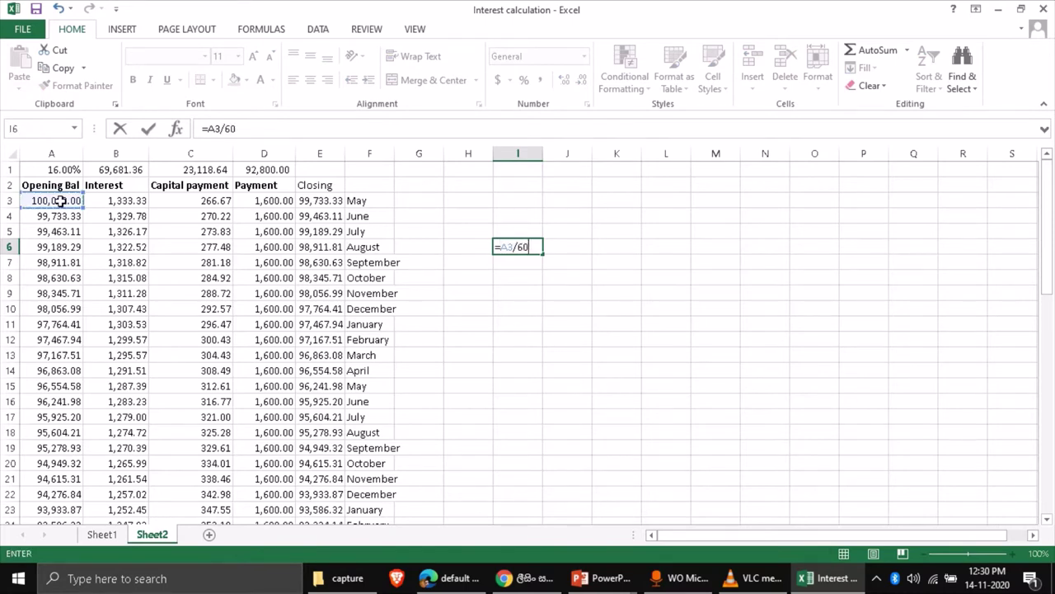
{"action": "type", "text": "60"}
{"action": "key", "text": "Return"}
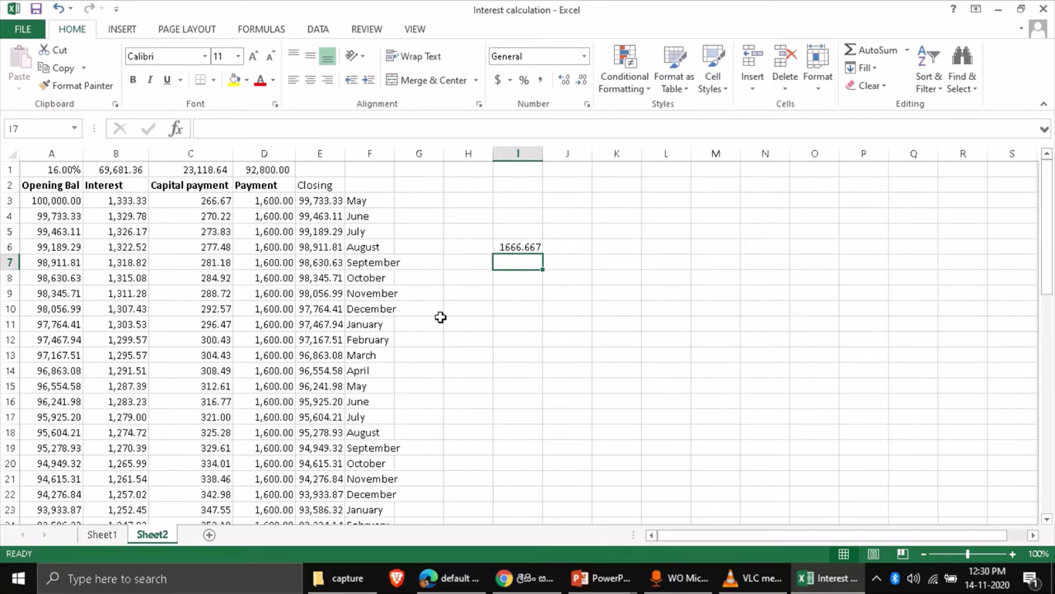
Step: Set the payment in cell D3 to 2000 and fill it down the Payment column to row 60
{"action": "scroll", "coordinate": [441, 317], "scroll_direction": "down", "scroll_amount": 3}
{"action": "scroll", "coordinate": [440, 317], "scroll_direction": "up", "scroll_amount": 3}
{"action": "scroll", "coordinate": [441, 318], "scroll_direction": "down", "scroll_amount": 3}
{"action": "scroll", "coordinate": [440, 318], "scroll_direction": "up", "scroll_amount": 4}
{"action": "left_click", "coordinate": [252, 200]}
{"action": "type", "text": "2000"}
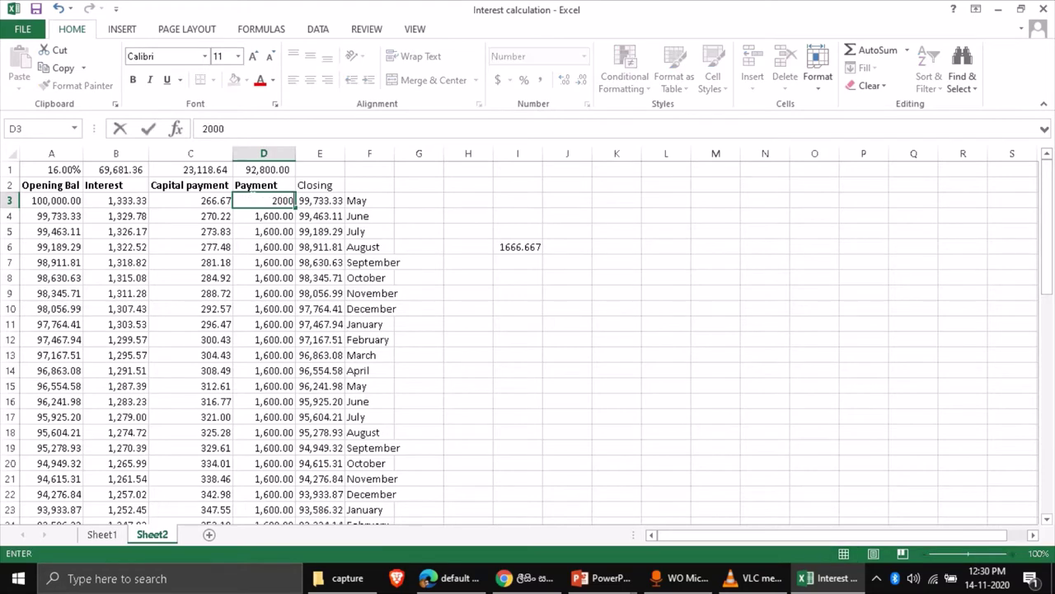
{"action": "key", "text": "Return"}
{"action": "left_click", "coordinate": [262, 200]}
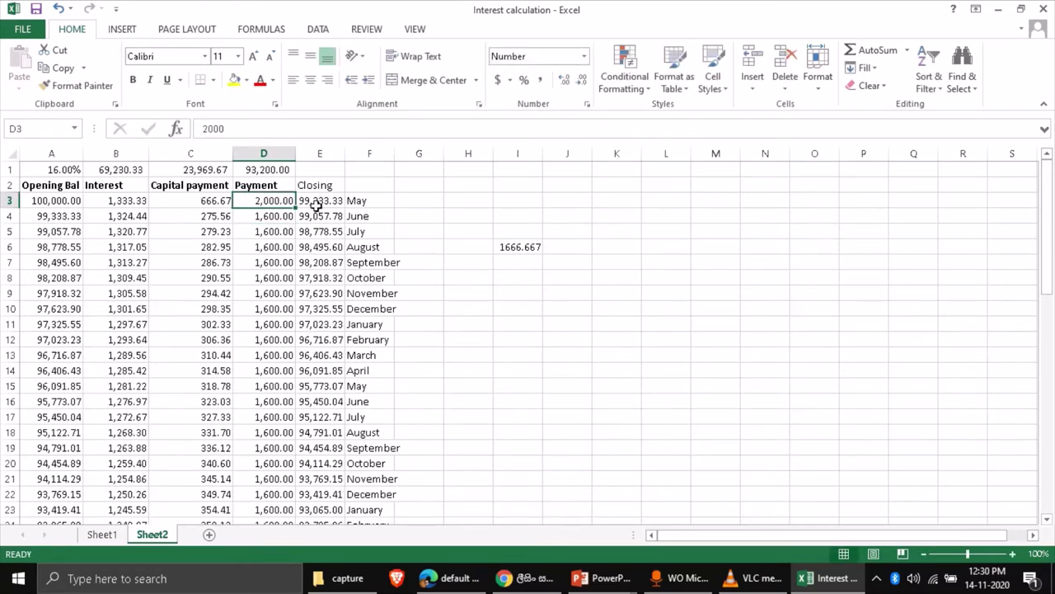
{"action": "left_click_drag", "start_coordinate": [298, 208], "coordinate": [280, 498]}
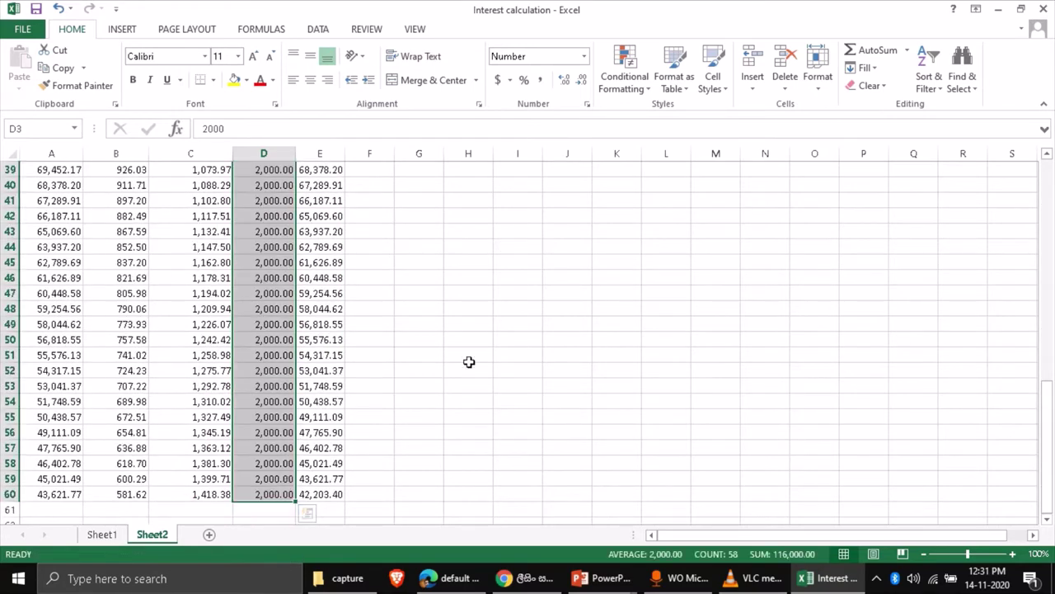
Step: Clear the =A3/60 calculation from cell I6
{"action": "scroll", "coordinate": [468, 362], "scroll_direction": "up", "scroll_amount": 13}
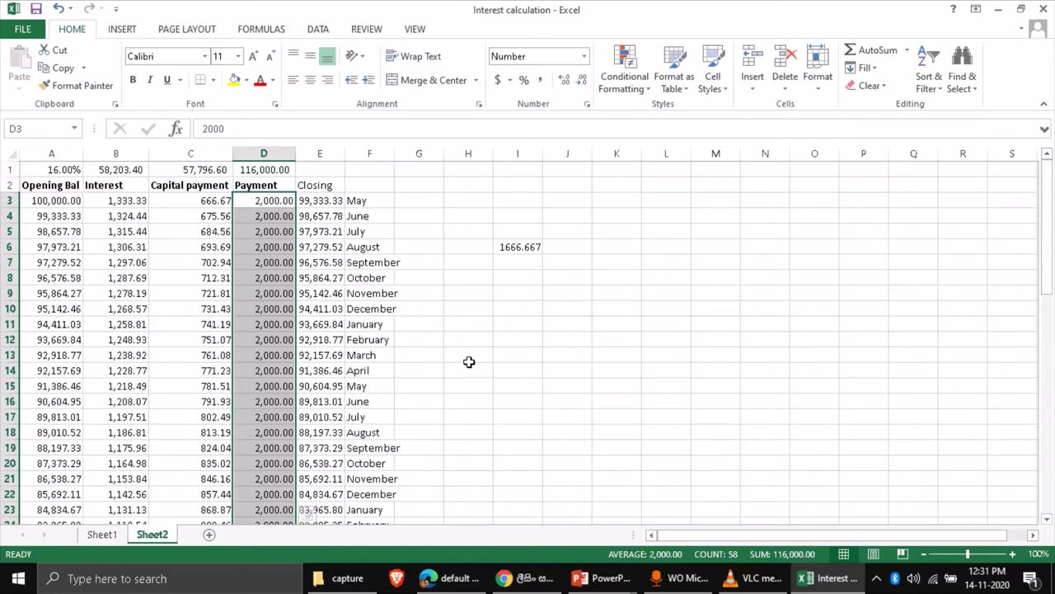
{"action": "left_click", "coordinate": [514, 251]}
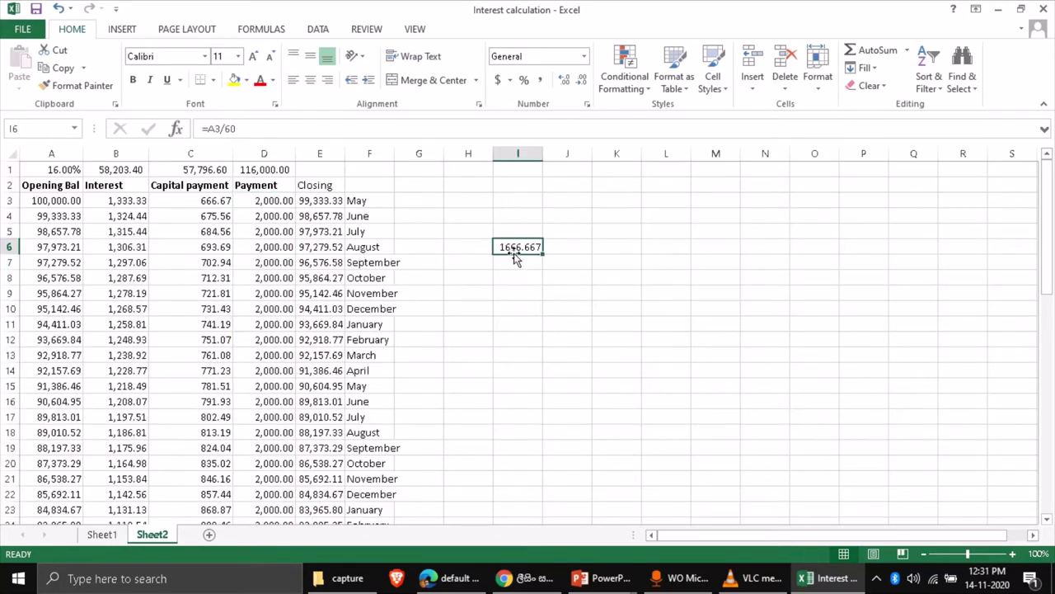
{"action": "type", "text": "4"}
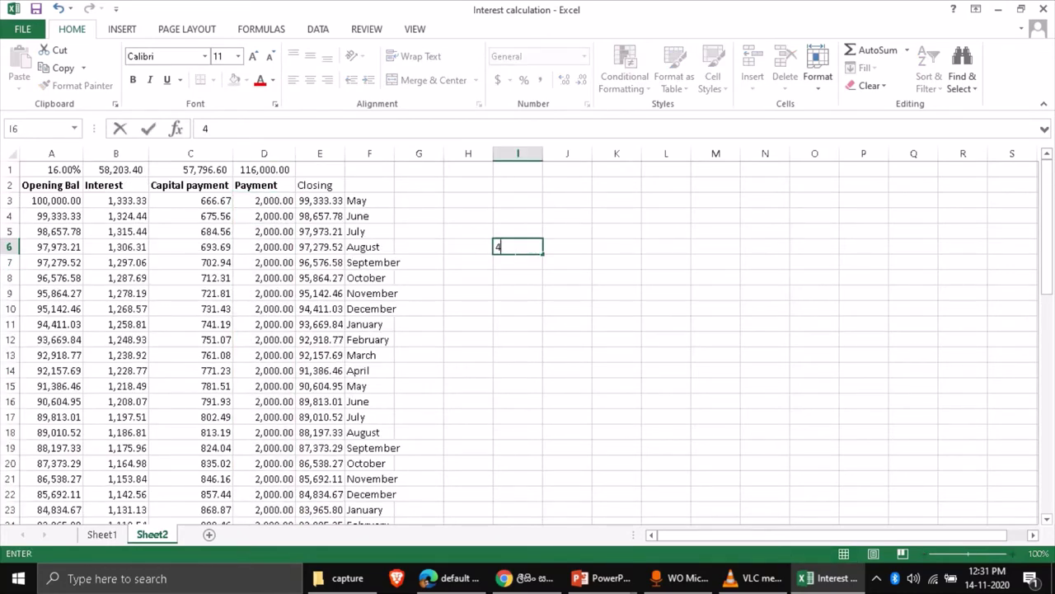
Step: Set the payment in cell D3 to 5000 and fill it down the Payment column to row 60
{"action": "left_click", "coordinate": [269, 200]}
{"action": "type", "text": "5000"}
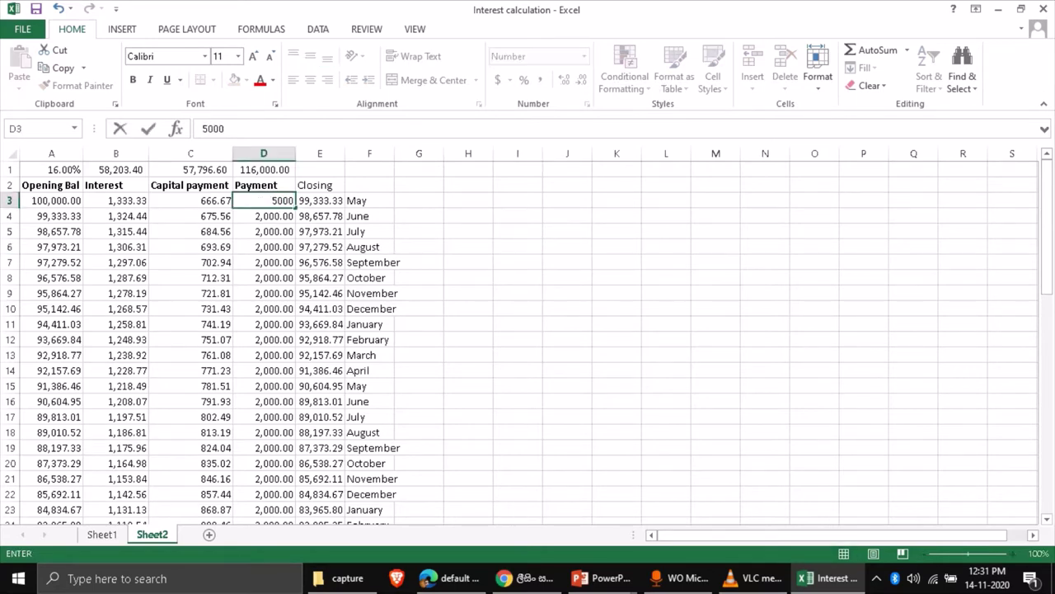
{"action": "key", "text": "Return"}
{"action": "left_click", "coordinate": [269, 199]}
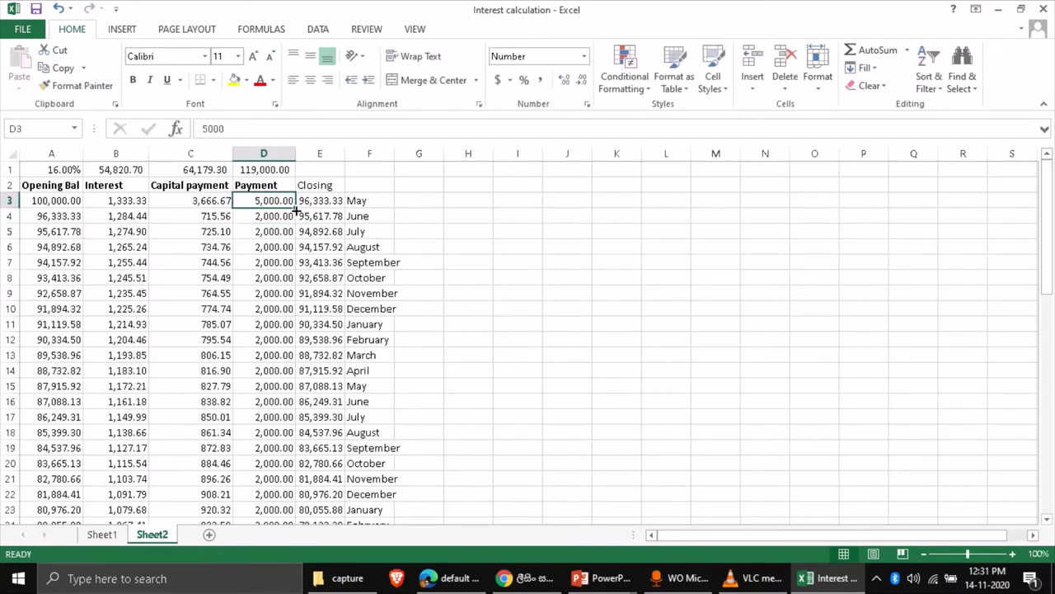
{"action": "left_click_drag", "start_coordinate": [294, 211], "coordinate": [283, 506]}
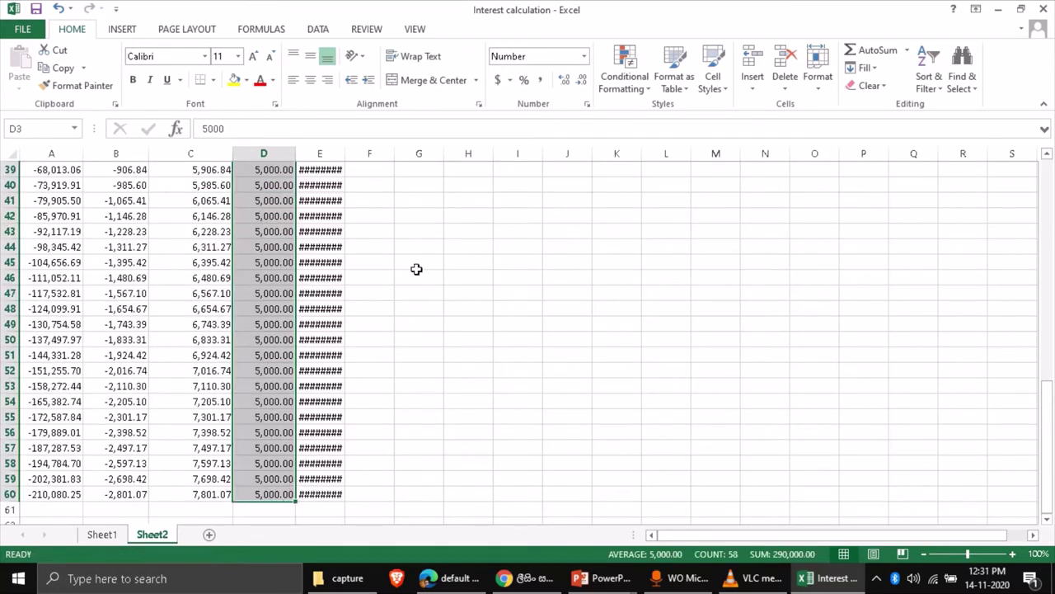
Step: Autofit the width of the Closing column E to its values
{"action": "scroll", "coordinate": [415, 266], "scroll_direction": "up", "scroll_amount": 2}
{"action": "double_click", "coordinate": [350, 156]}
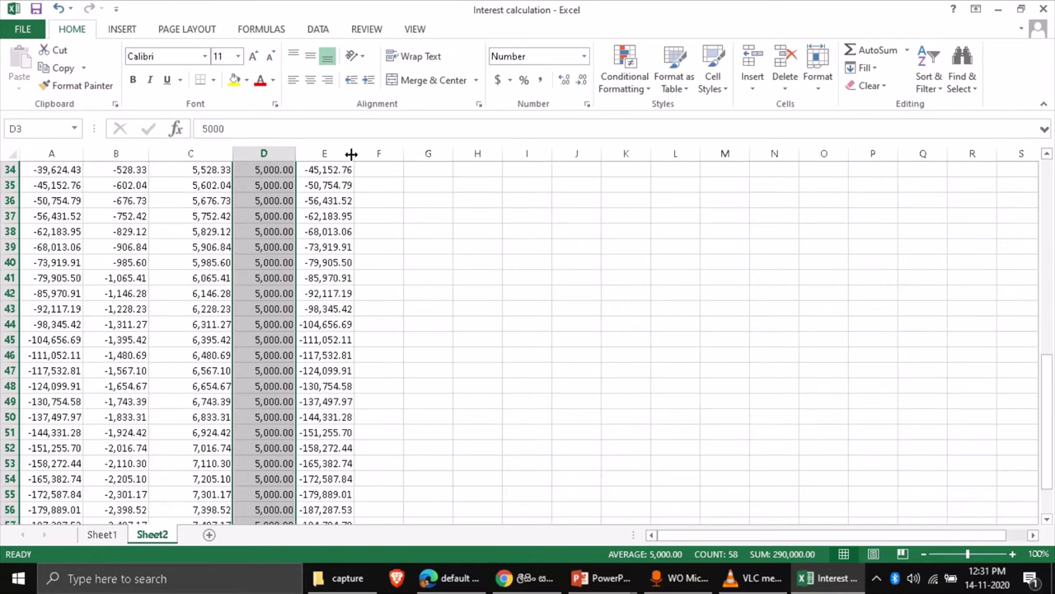
{"action": "scroll", "coordinate": [417, 282], "scroll_direction": "up", "scroll_amount": 7}
{"action": "scroll", "coordinate": [416, 282], "scroll_direction": "up", "scroll_amount": 1}
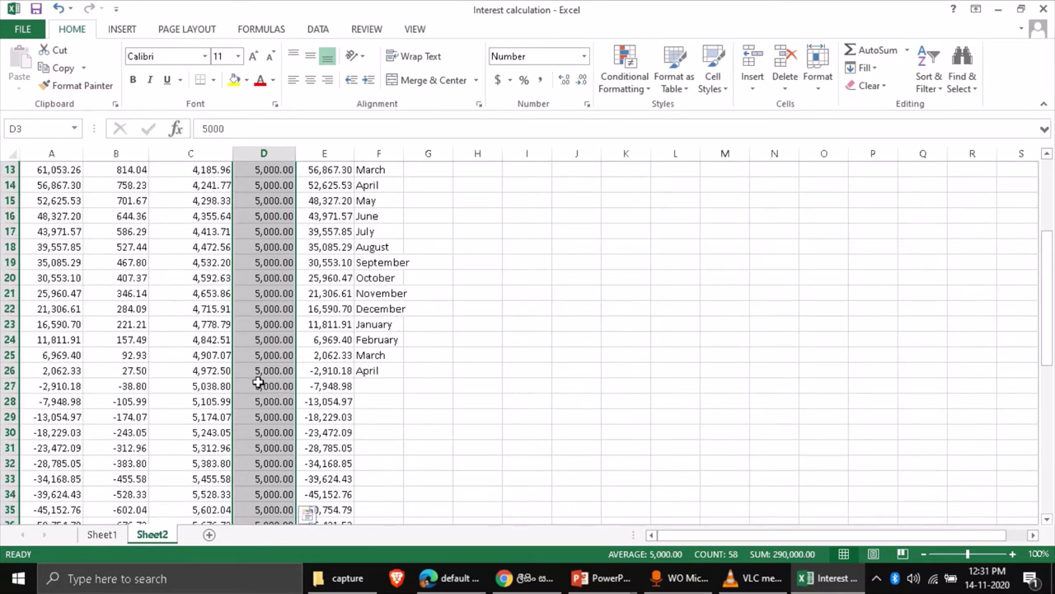
Step: Set the first month's payment in cell D3 to 3000
{"action": "scroll", "coordinate": [258, 383], "scroll_direction": "up", "scroll_amount": 4}
{"action": "left_click", "coordinate": [253, 199]}
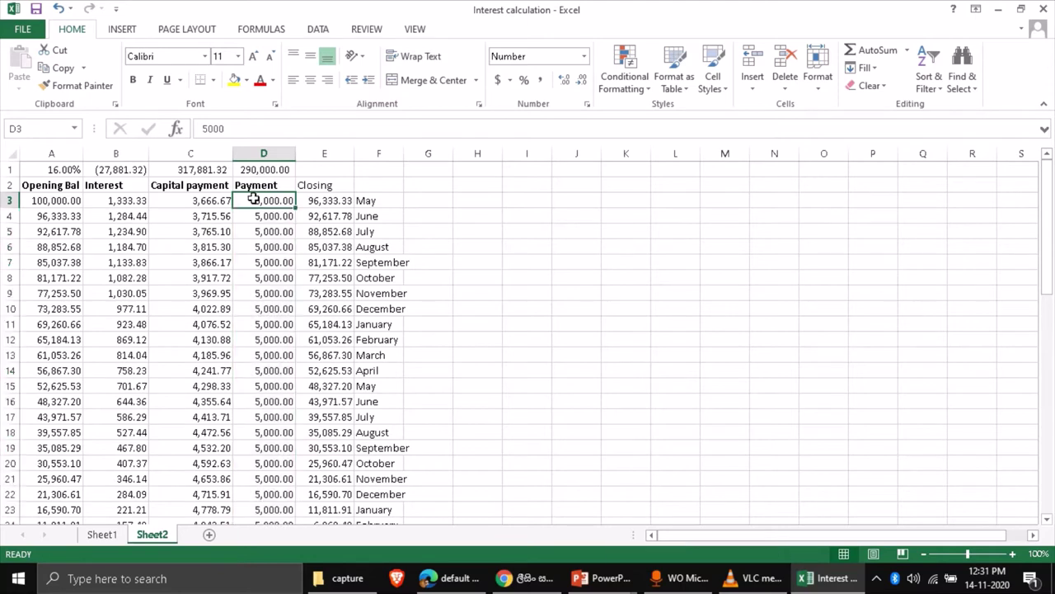
{"action": "left_click", "coordinate": [208, 128]}
{"action": "key", "text": "BackSpace"}
{"action": "type", "text": "3"}
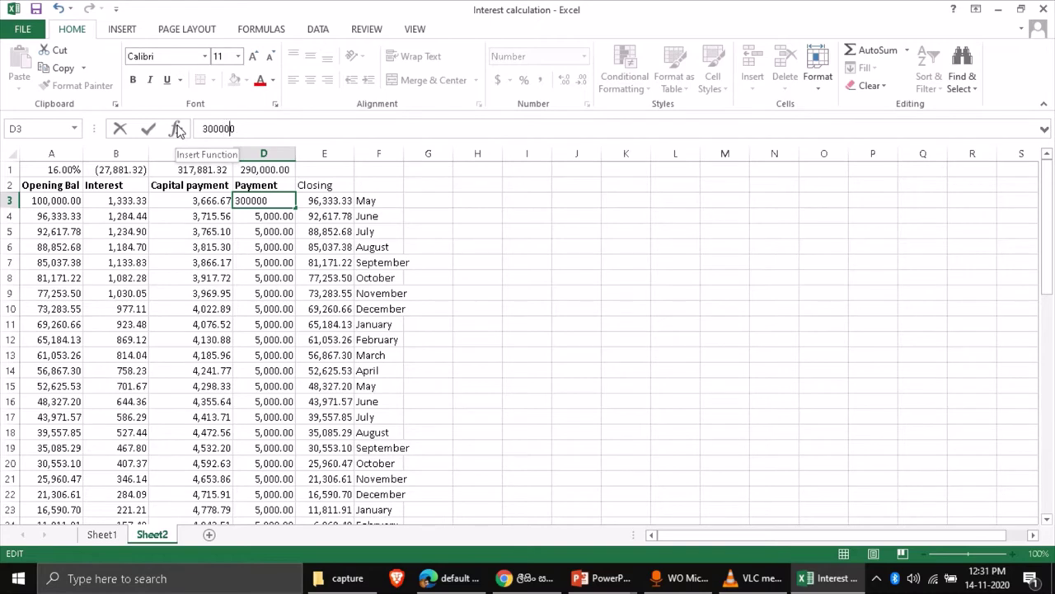
{"action": "key", "text": "BackSpace"}
{"action": "key", "text": "BackSpace"}
{"action": "key", "text": "BackSpace"}
{"action": "key", "text": "BackSpace"}
{"action": "key", "text": "BackSpace"}
{"action": "key", "text": "BackSpace"}
{"action": "type", "text": "3000"}
{"action": "key", "text": "Return"}
Step: Fill the 3000 payment from cell D3 down the Payment column to row 60
{"action": "left_click", "coordinate": [261, 202]}
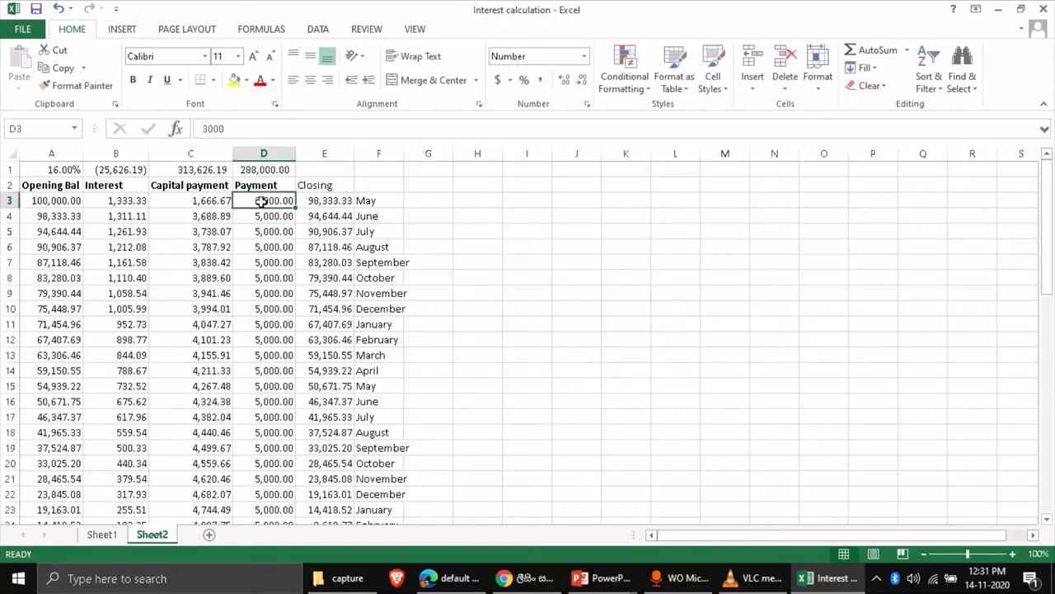
{"action": "left_click_drag", "start_coordinate": [295, 209], "coordinate": [272, 513]}
{"action": "scroll", "coordinate": [382, 372], "scroll_direction": "up", "scroll_amount": 12}
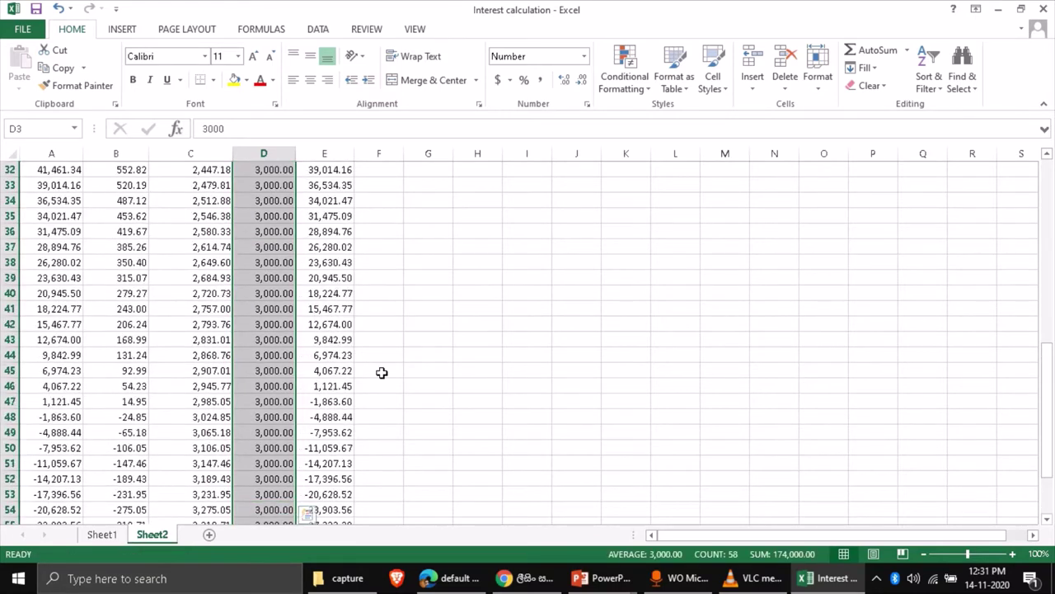
{"action": "scroll", "coordinate": [382, 371], "scroll_direction": "up", "scroll_amount": 1}
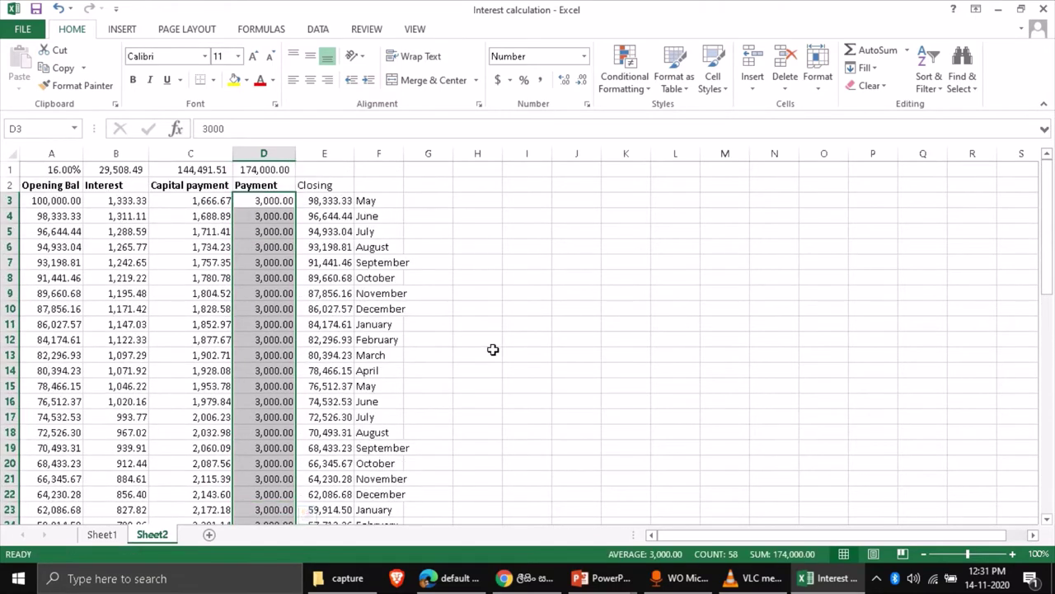
{"action": "left_click", "coordinate": [492, 353]}
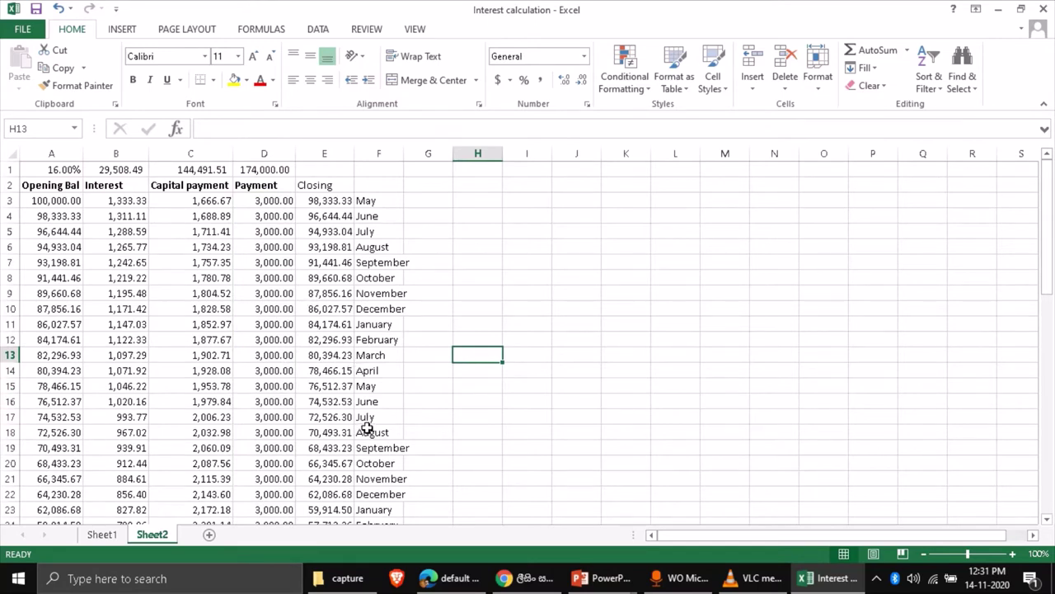
{"action": "left_click", "coordinate": [370, 199]}
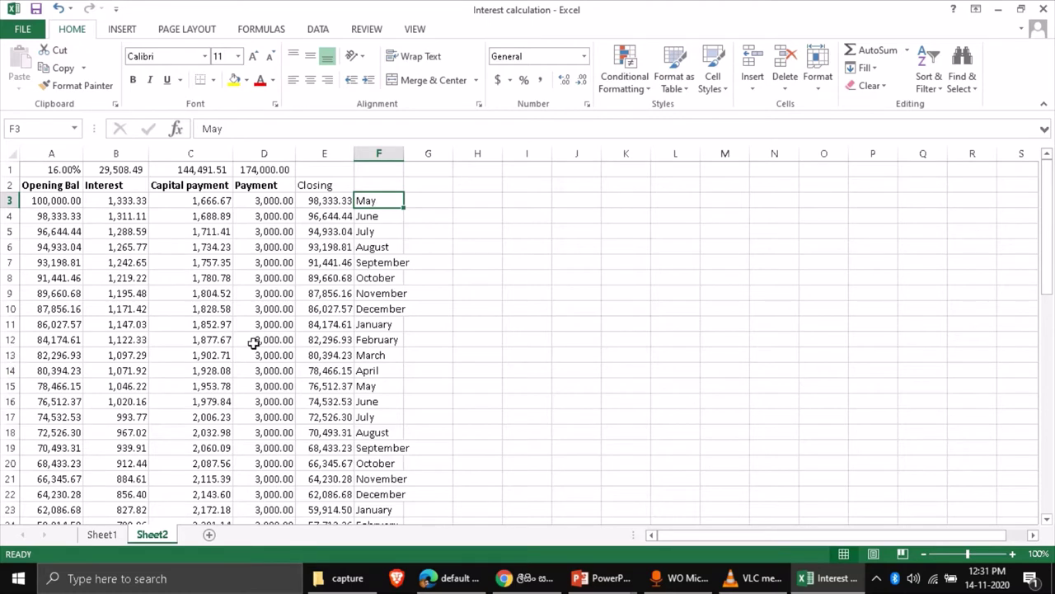
{"action": "left_click", "coordinate": [311, 337]}
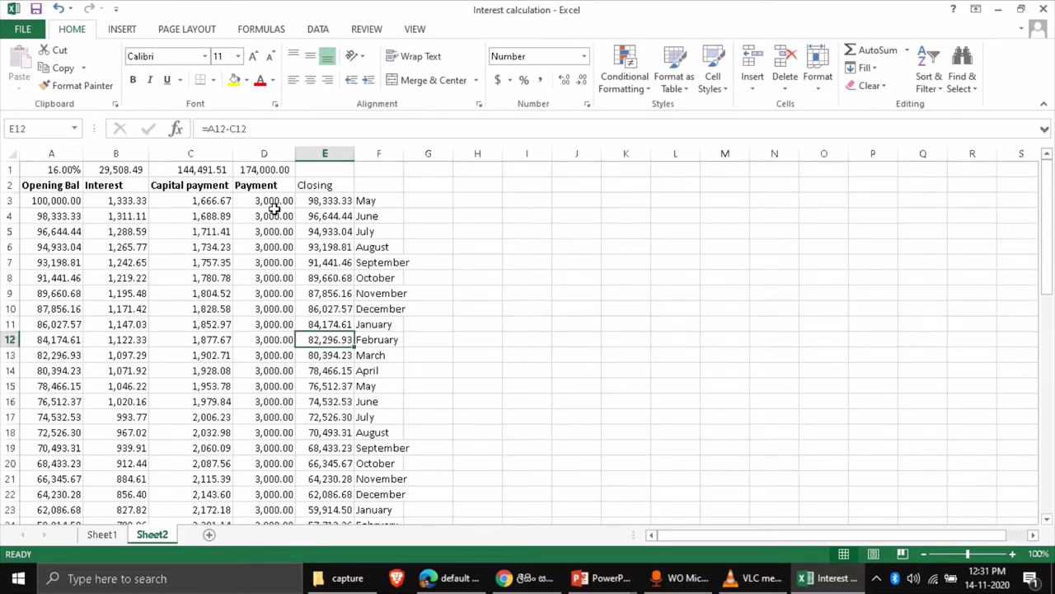
Step: Review the Payment entries and the opening balance, interest, capital payment and closing formulas in the loan schedule
{"action": "left_click_drag", "start_coordinate": [272, 206], "coordinate": [264, 402]}
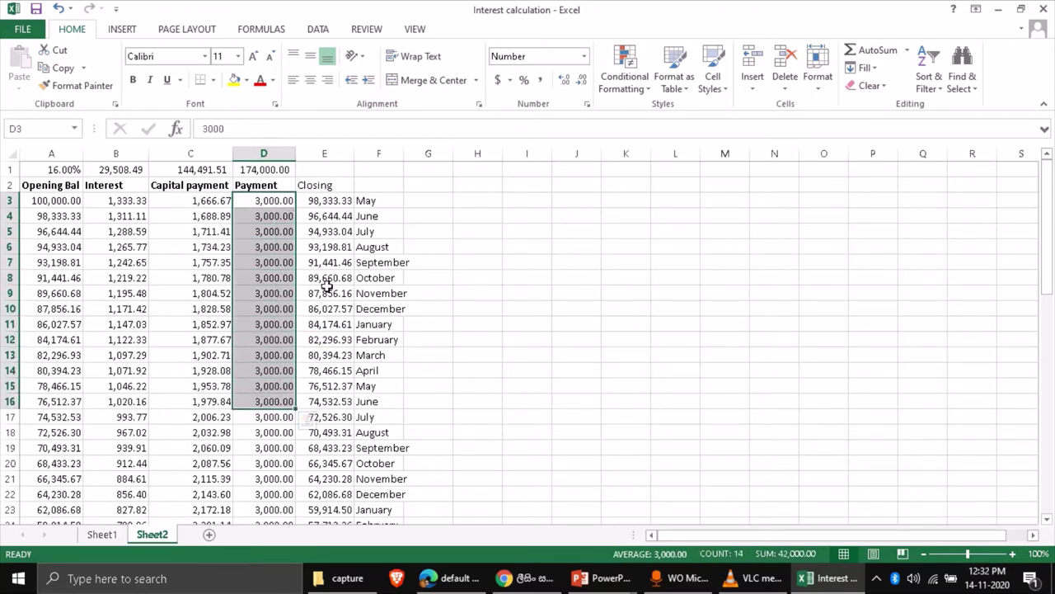
{"action": "left_click", "coordinate": [321, 399]}
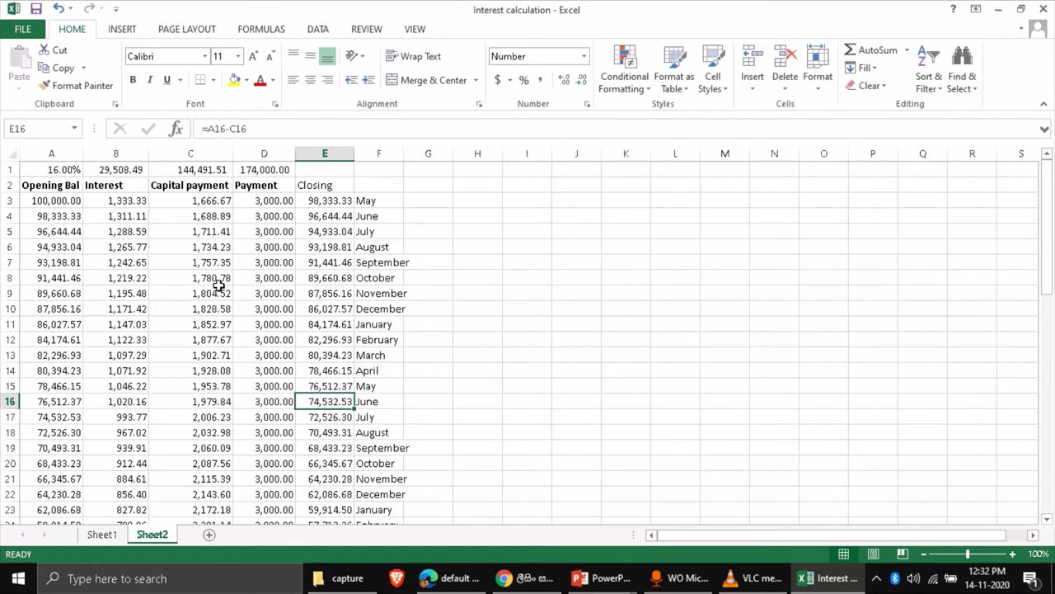
{"action": "left_click", "coordinate": [54, 213]}
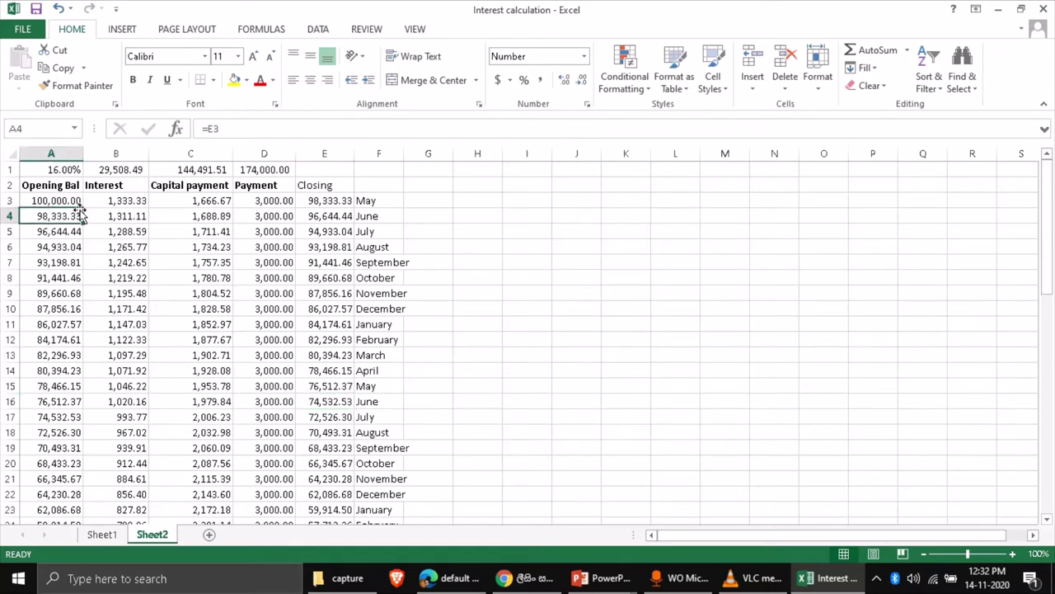
{"action": "left_click", "coordinate": [138, 203]}
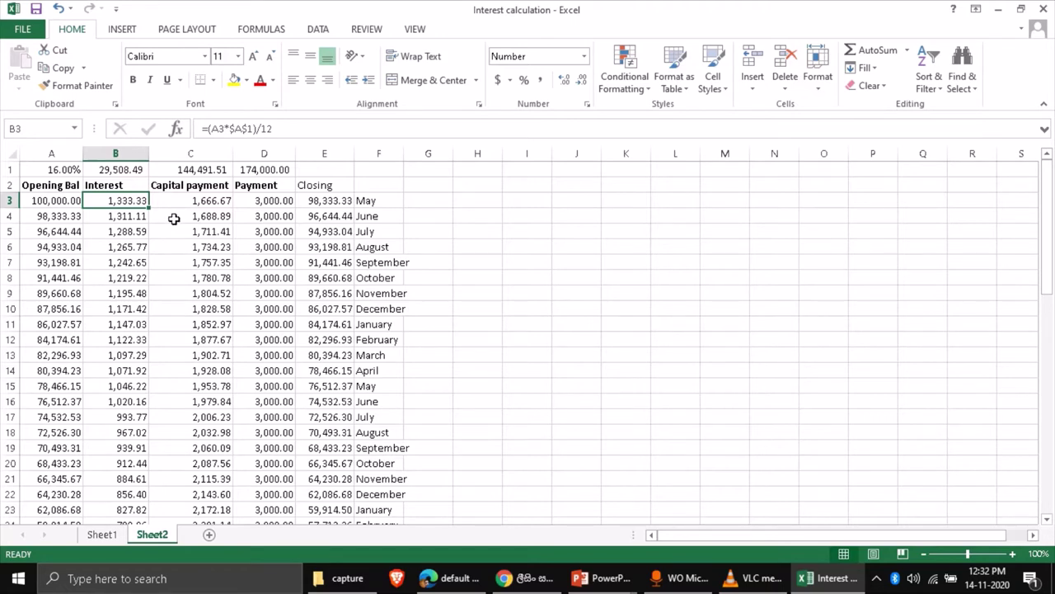
{"action": "left_click", "coordinate": [219, 202]}
{"action": "left_click", "coordinate": [309, 200]}
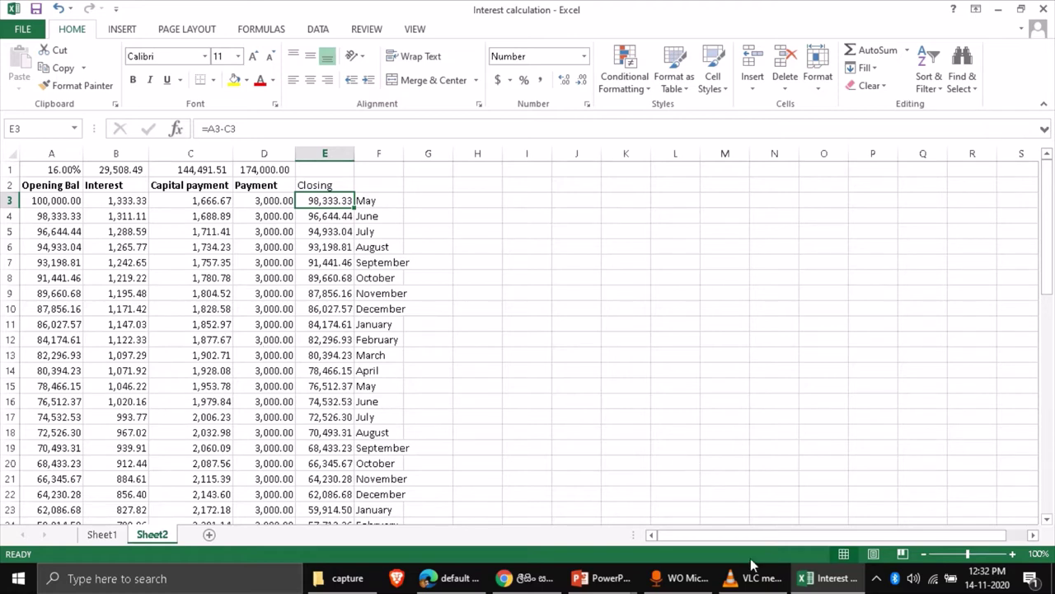
Step: Switch to PowerPoint and run the slide show from the "Lease interest calculation" slide
{"action": "left_click", "coordinate": [608, 577]}
{"action": "left_click", "coordinate": [521, 509]}
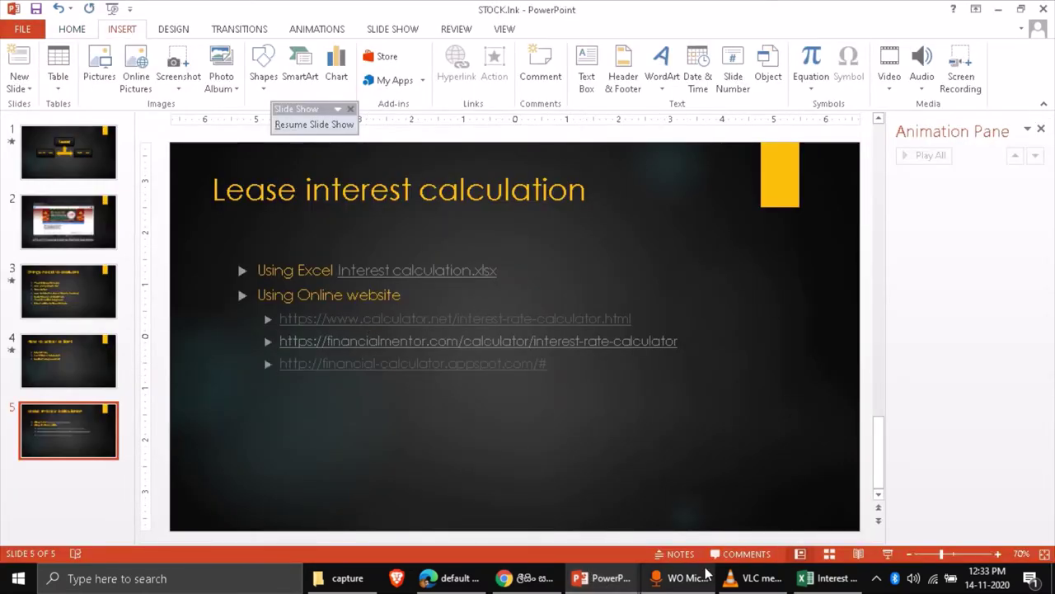
{"action": "left_click", "coordinate": [884, 554]}
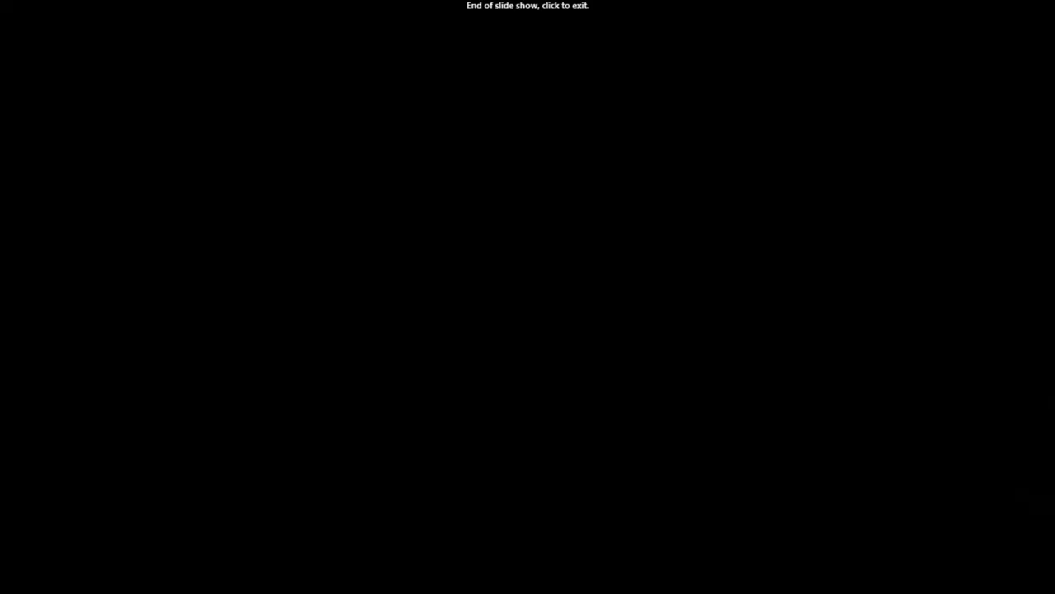
{"action": "left_click", "coordinate": [885, 555]}
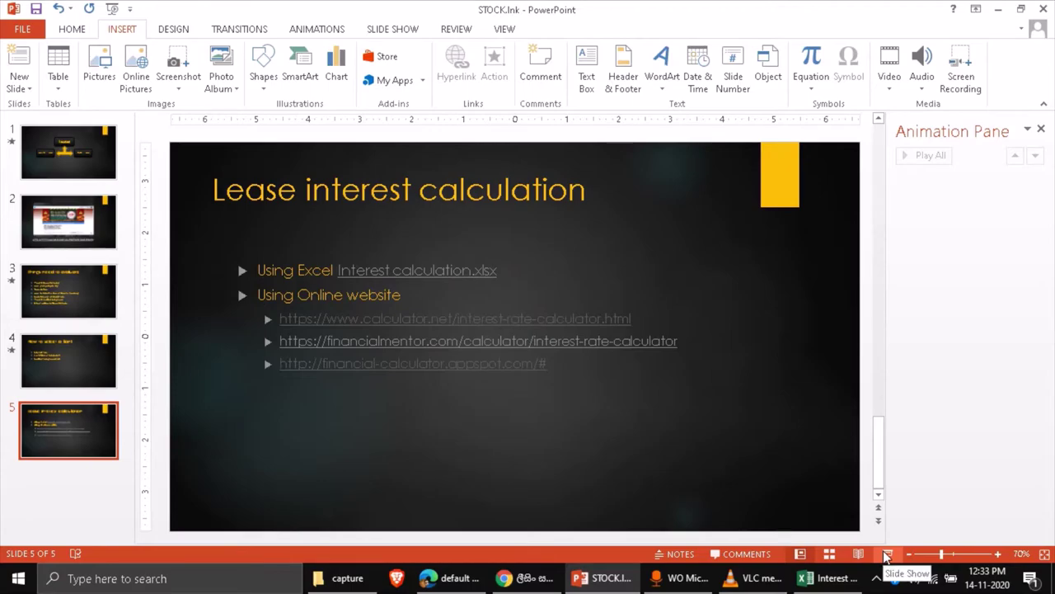
{"action": "left_click", "coordinate": [886, 554]}
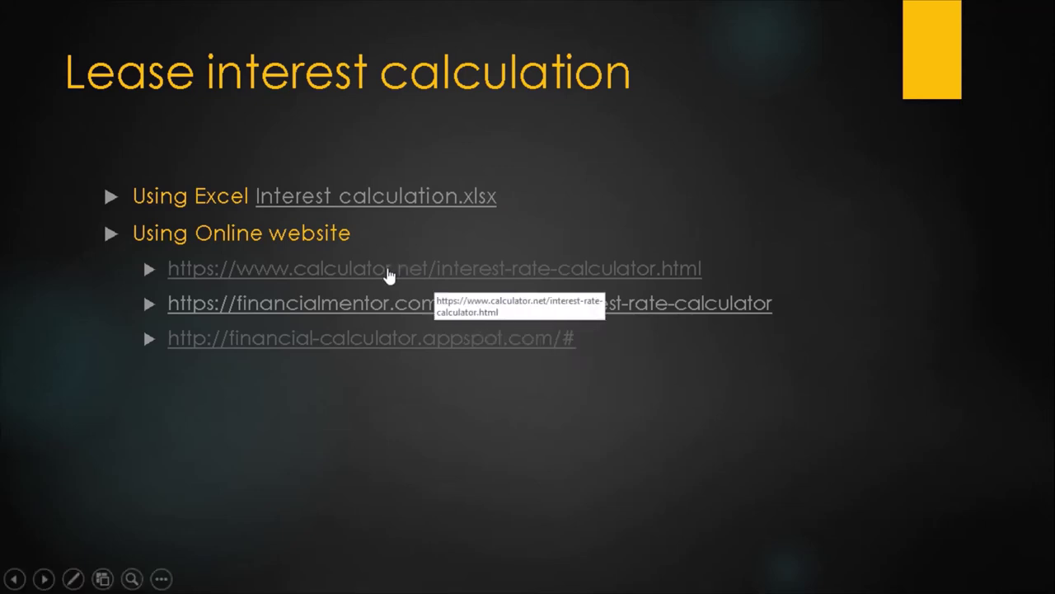
Step: Open the calculator.net interest rate calculator link from the slide and look over its form, graph and related calculators
{"action": "left_click", "coordinate": [387, 270]}
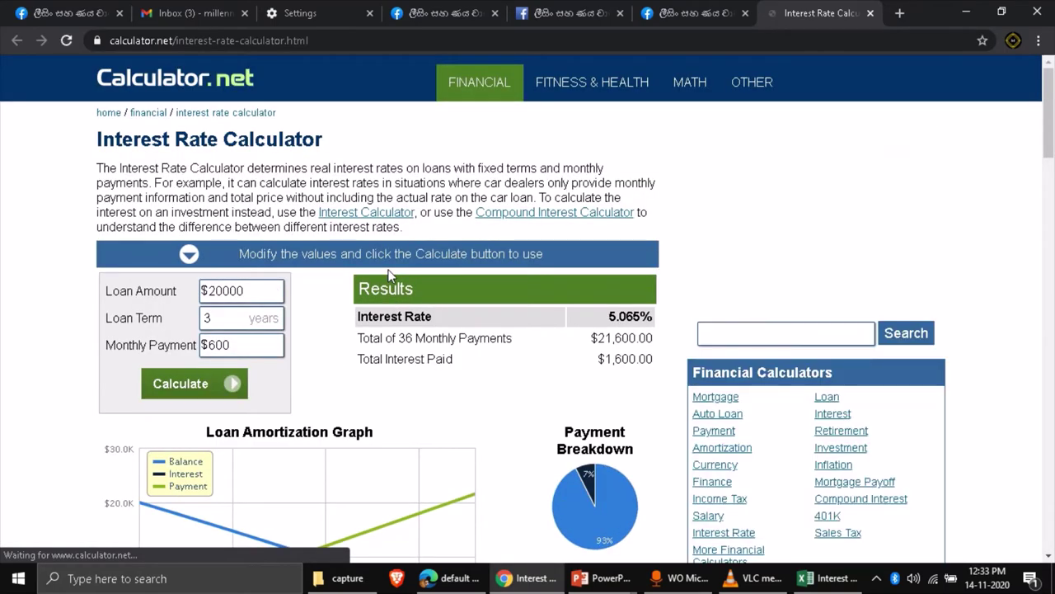
{"action": "scroll", "coordinate": [387, 275], "scroll_direction": "down", "scroll_amount": 2}
{"action": "scroll", "coordinate": [388, 275], "scroll_direction": "down", "scroll_amount": 1}
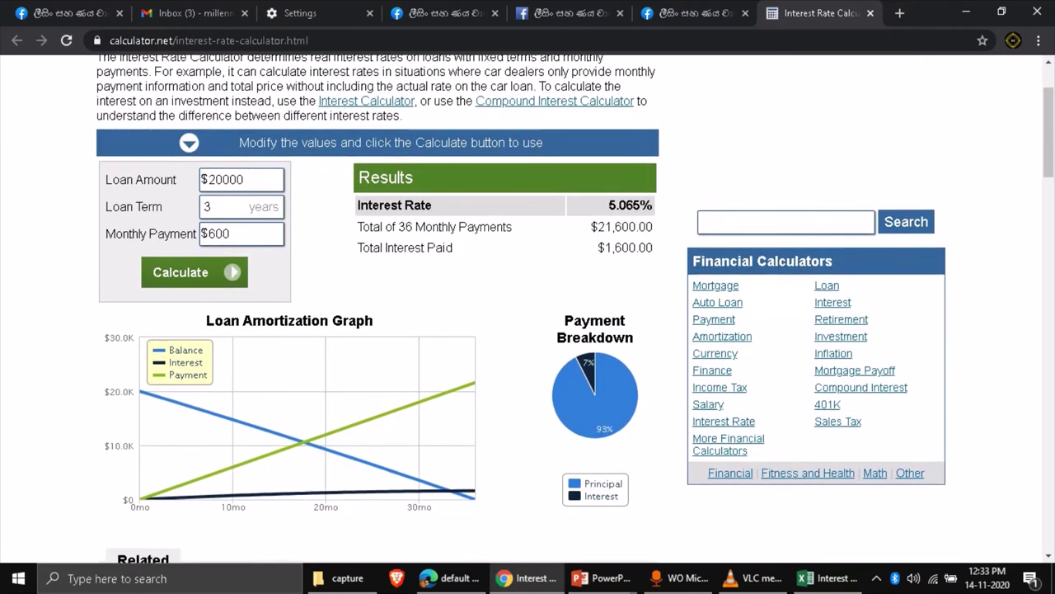
{"action": "scroll", "coordinate": [387, 274], "scroll_direction": "down", "scroll_amount": 5}
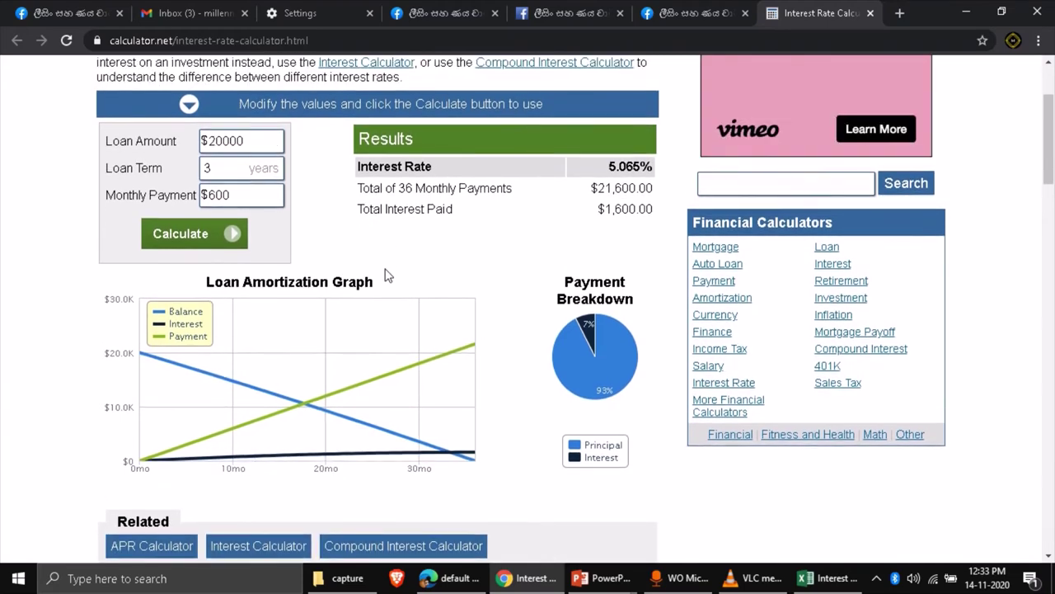
{"action": "scroll", "coordinate": [387, 274], "scroll_direction": "down", "scroll_amount": 2}
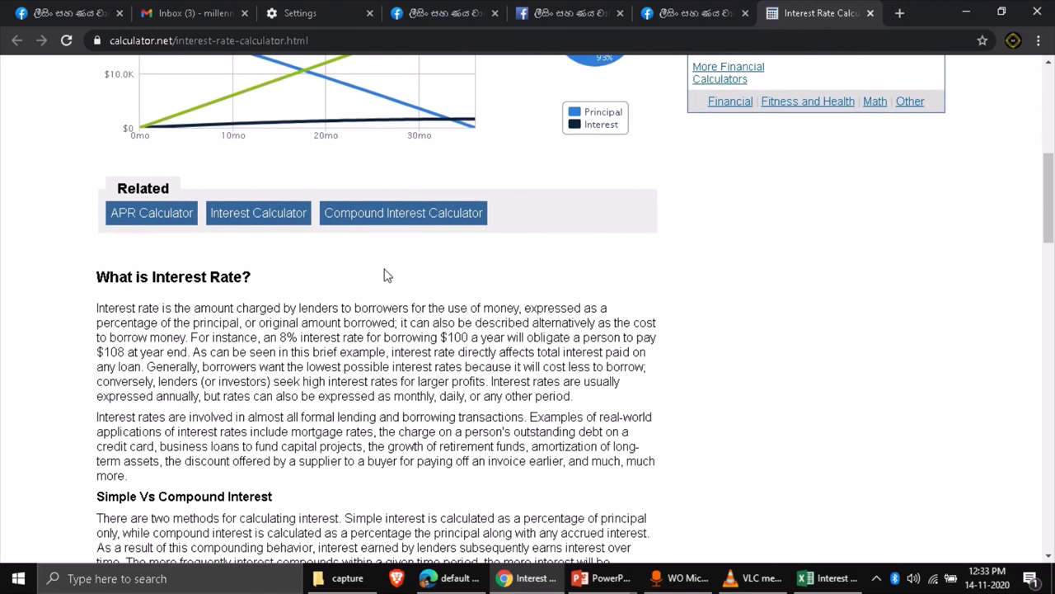
{"action": "scroll", "coordinate": [386, 273], "scroll_direction": "up", "scroll_amount": 1}
Step: Open the related Interest Calculator and examine its input fields, results, accumulation graph and annual schedule
{"action": "left_click", "coordinate": [272, 232]}
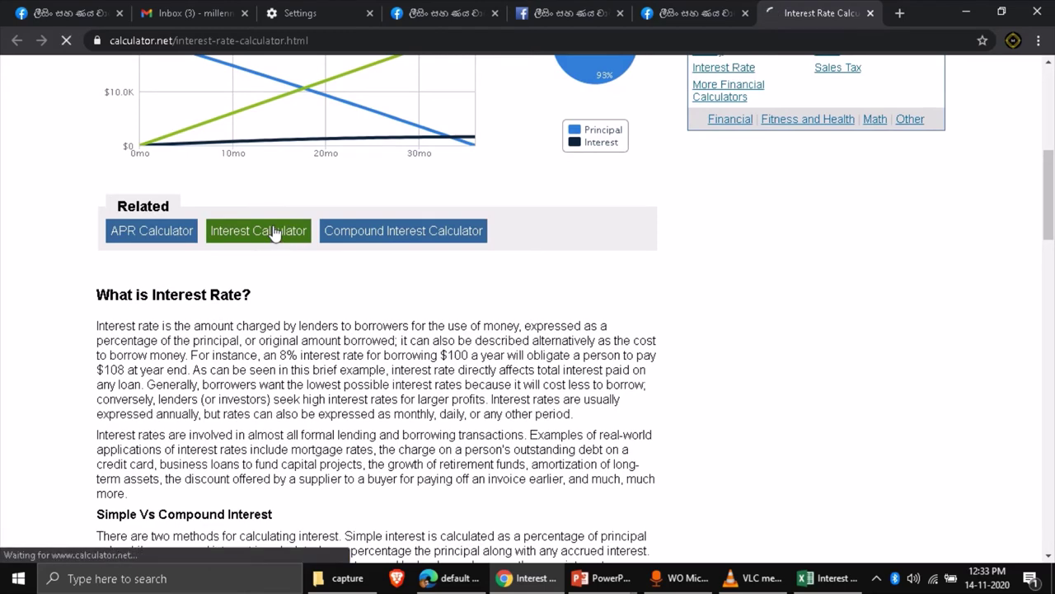
{"action": "scroll", "coordinate": [275, 232], "scroll_direction": "down", "scroll_amount": 1}
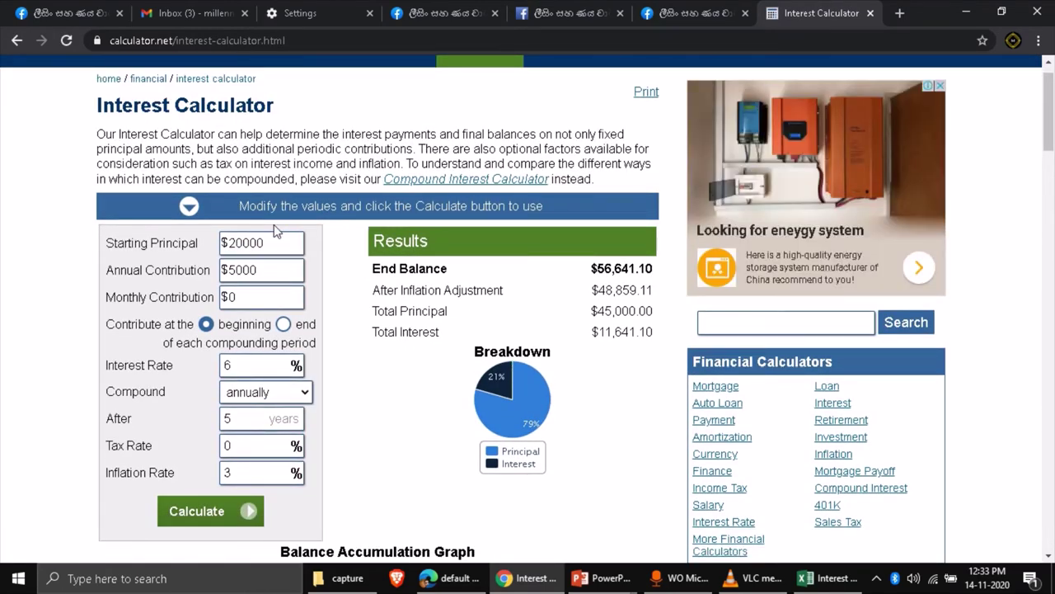
{"action": "scroll", "coordinate": [527, 305], "scroll_direction": "down", "scroll_amount": 2}
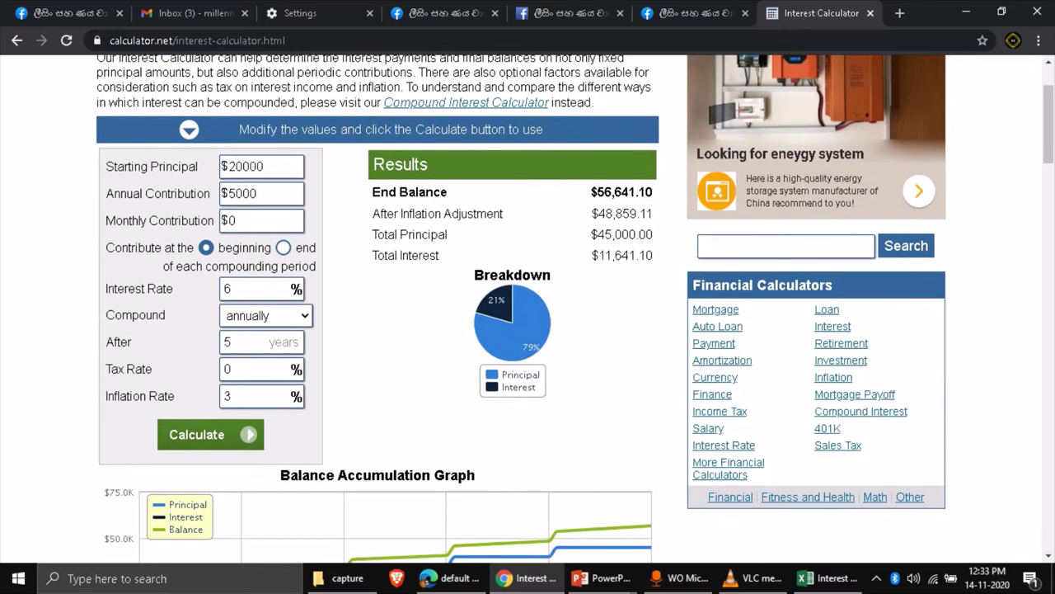
{"action": "scroll", "coordinate": [527, 305], "scroll_direction": "down", "scroll_amount": 3}
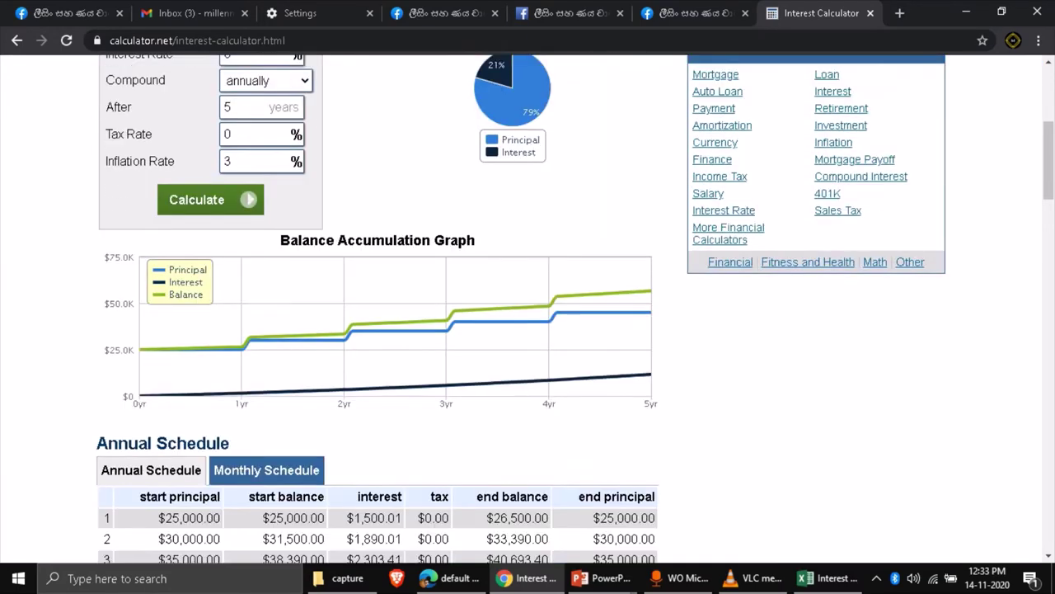
{"action": "scroll", "coordinate": [528, 305], "scroll_direction": "up", "scroll_amount": 5}
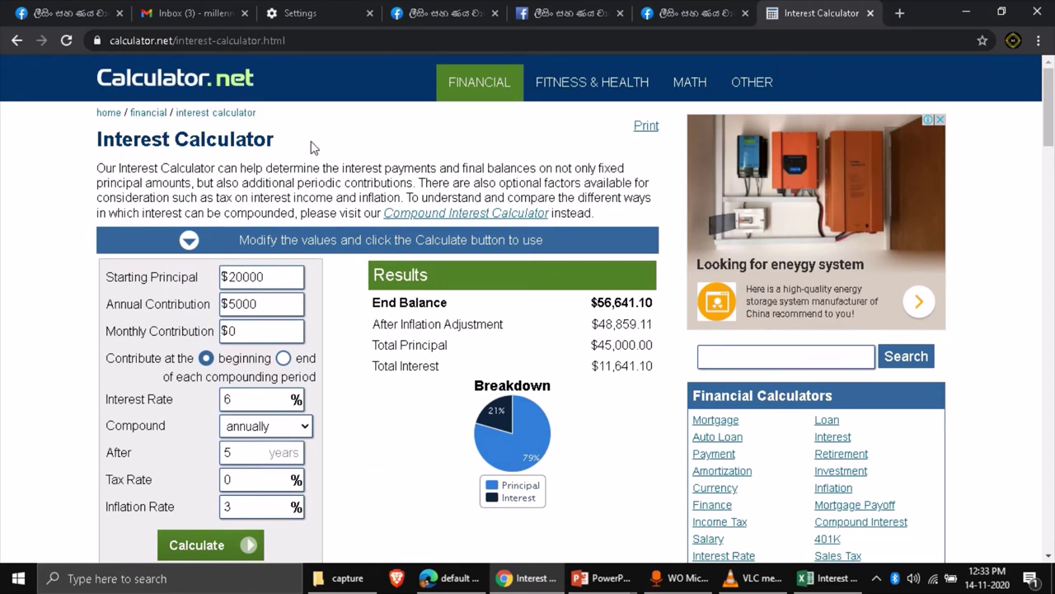
{"action": "scroll", "coordinate": [311, 146], "scroll_direction": "down", "scroll_amount": 1}
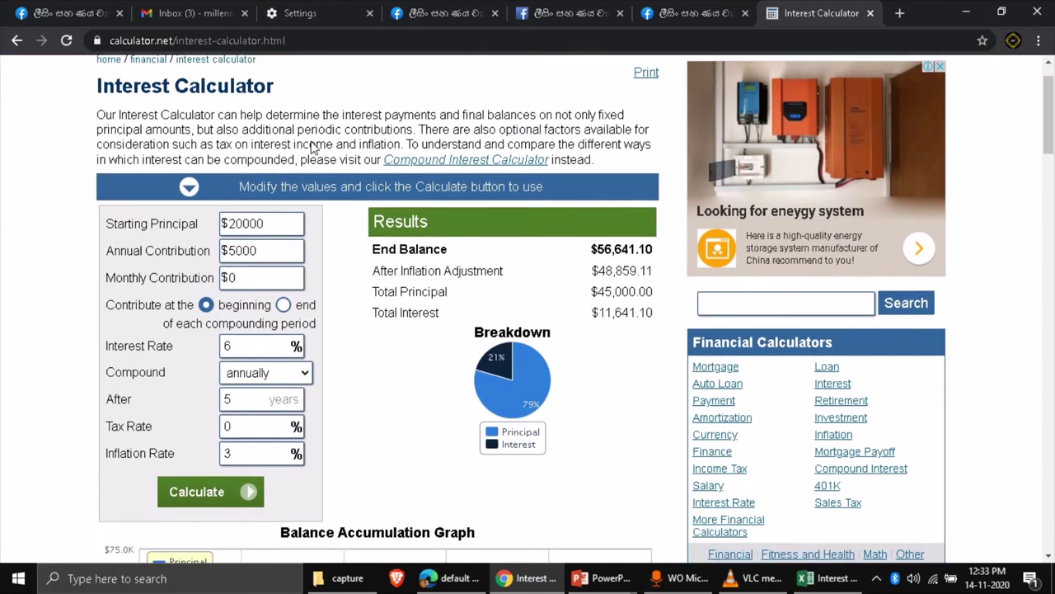
Step: Open the Loan Calculator from the financial calculators list and bring up its Amortized Loan form
{"action": "left_click", "coordinate": [827, 367]}
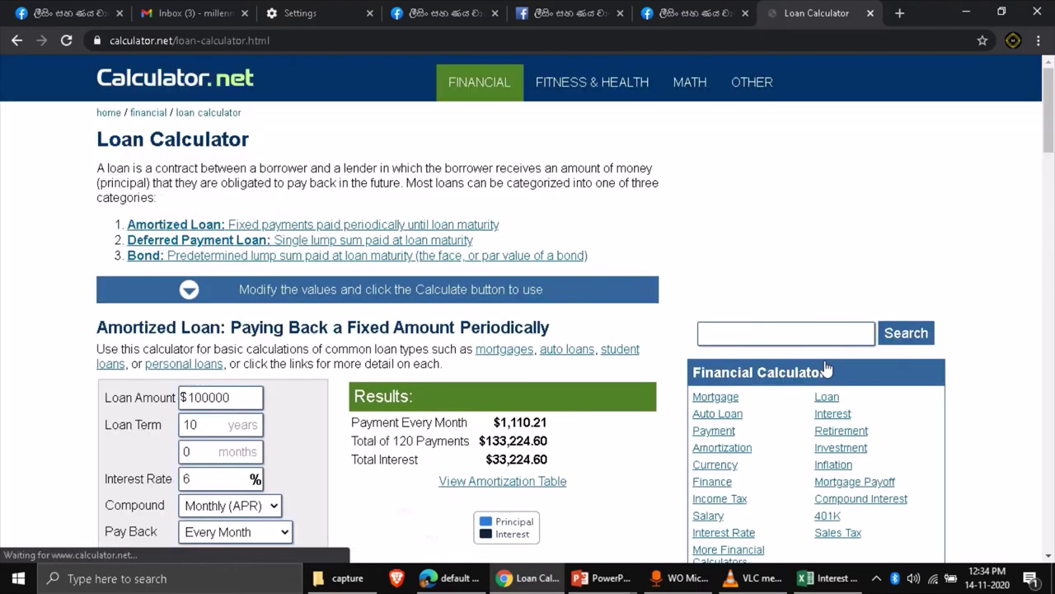
{"action": "scroll", "coordinate": [506, 379], "scroll_direction": "down", "scroll_amount": 3}
{"action": "scroll", "coordinate": [508, 385], "scroll_direction": "down", "scroll_amount": 3}
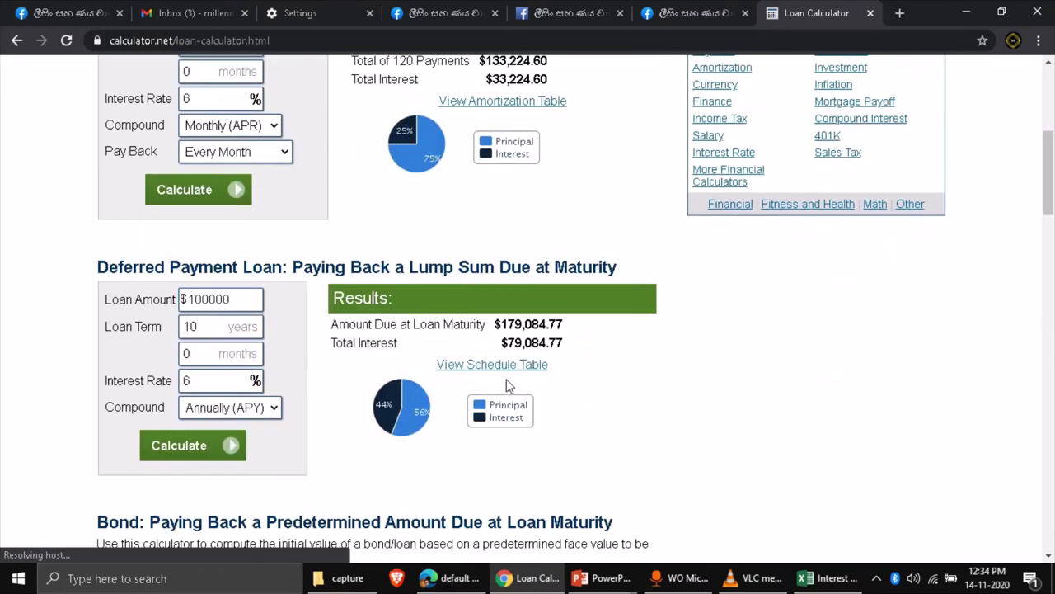
{"action": "scroll", "coordinate": [509, 385], "scroll_direction": "up", "scroll_amount": 3}
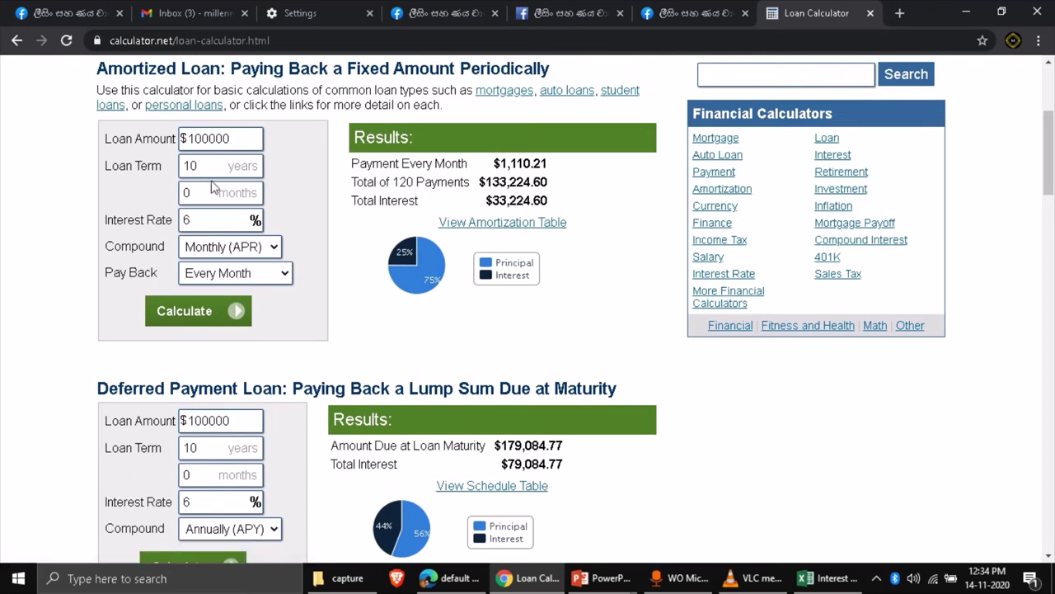
Step: Calculate the amortized loan with the years cleared, a term of 60 months and an interest rate of 16%
{"action": "left_click", "coordinate": [241, 142]}
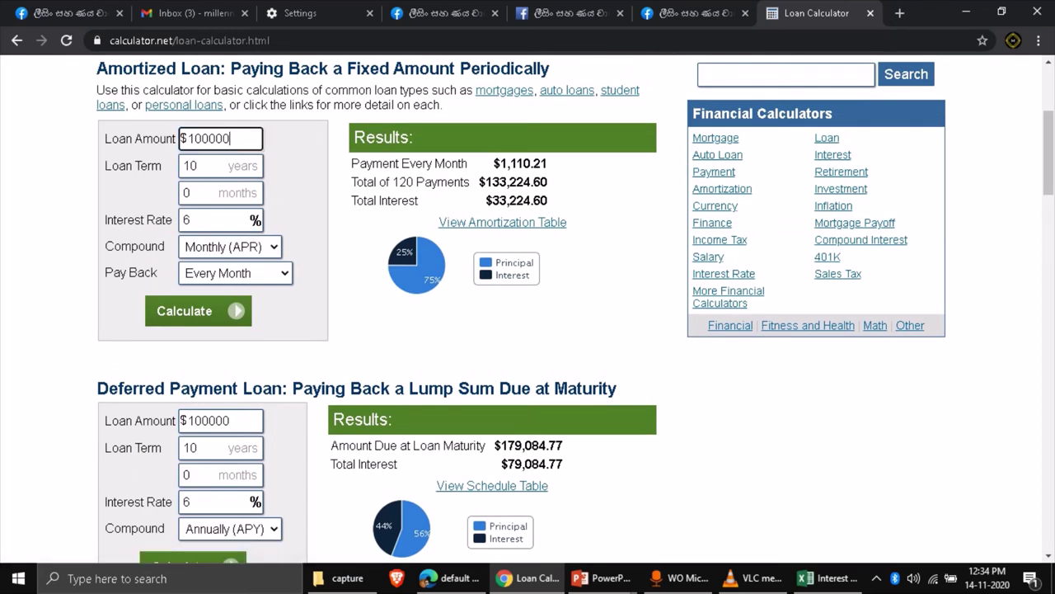
{"action": "left_click", "coordinate": [198, 166]}
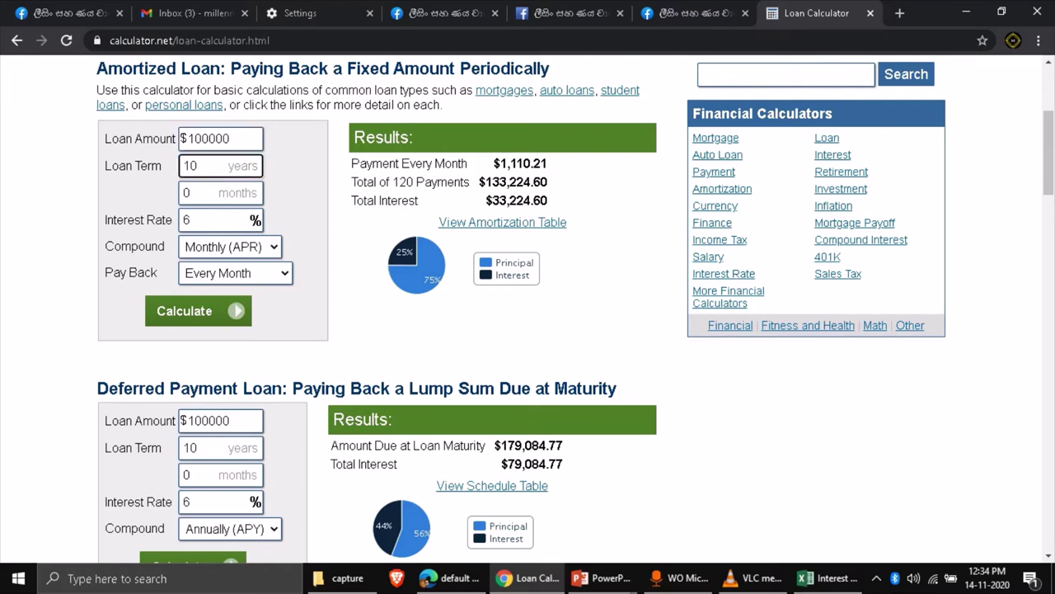
{"action": "key", "text": "BackSpace"}
{"action": "left_click", "coordinate": [188, 192]}
{"action": "key", "text": "BackSpace"}
{"action": "type", "text": "60"}
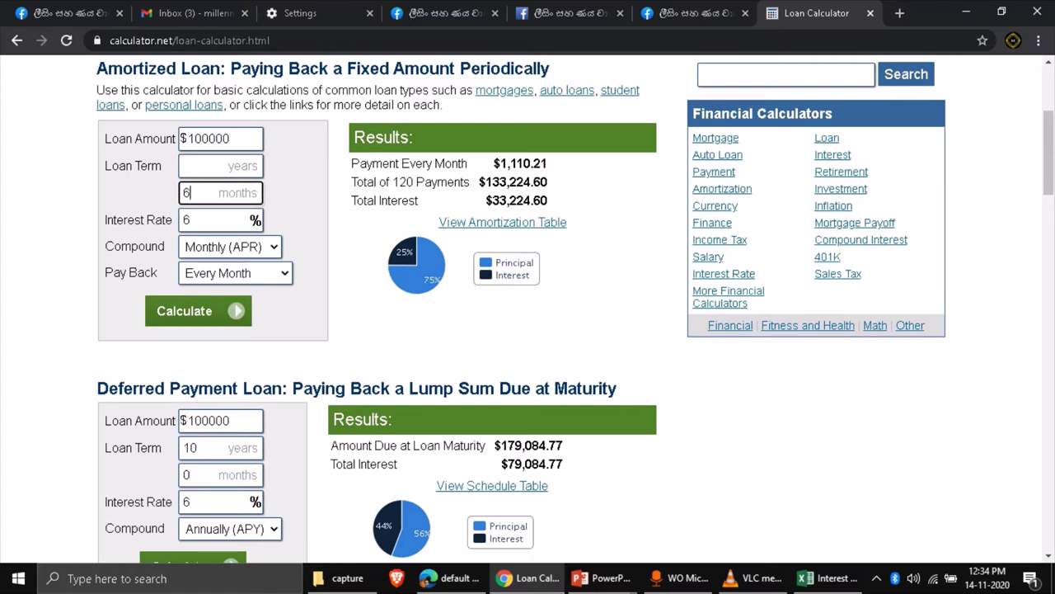
{"action": "left_click", "coordinate": [206, 223]}
{"action": "key", "text": "BackSpace"}
{"action": "type", "text": "16"}
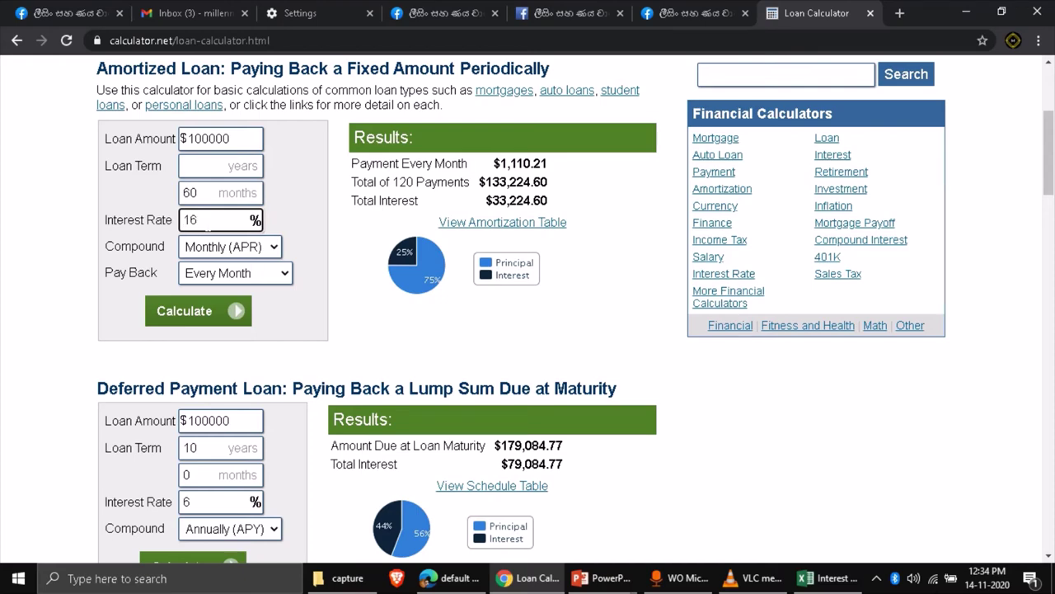
{"action": "left_click", "coordinate": [189, 311]}
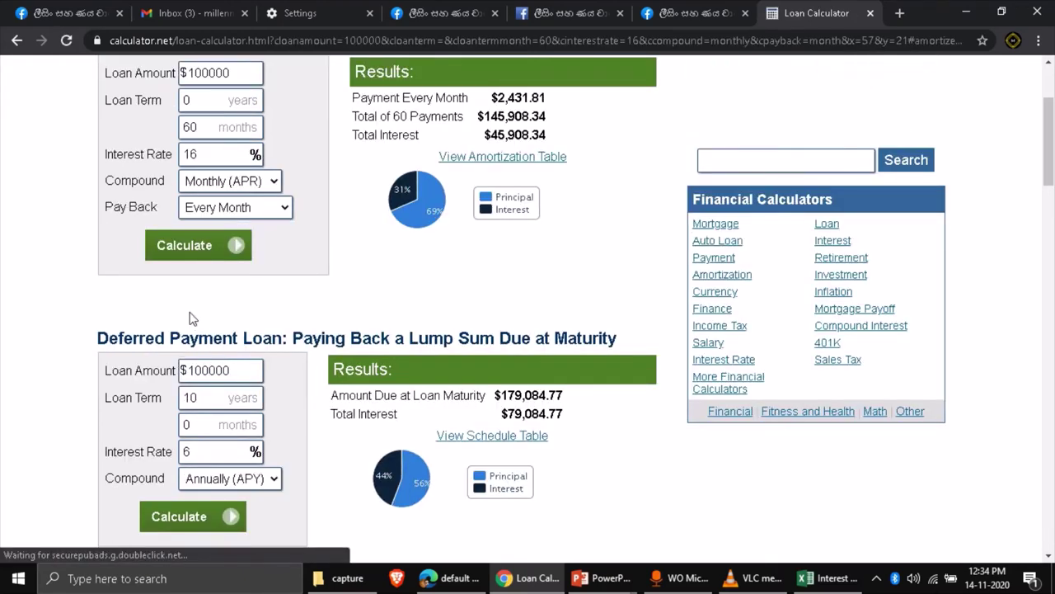
Step: Copy the Payment Every Month amount, without the dollar sign, from the amortized loan results
{"action": "scroll", "coordinate": [190, 318], "scroll_direction": "up", "scroll_amount": 1}
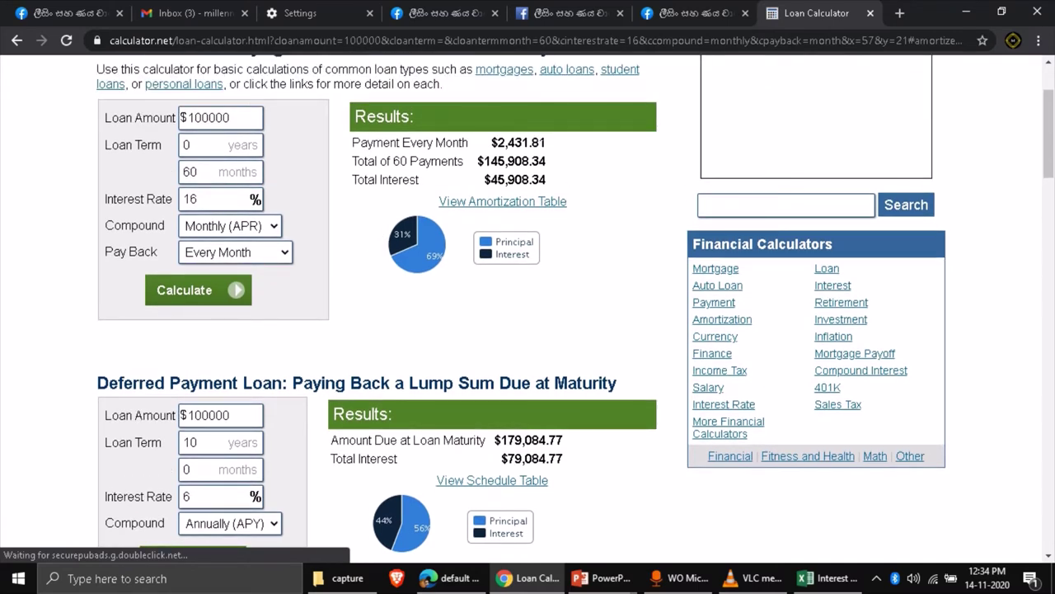
{"action": "left_click_drag", "start_coordinate": [554, 145], "coordinate": [498, 143]}
{"action": "key", "text": "ctrl+c"}
{"action": "left_click", "coordinate": [498, 143]}
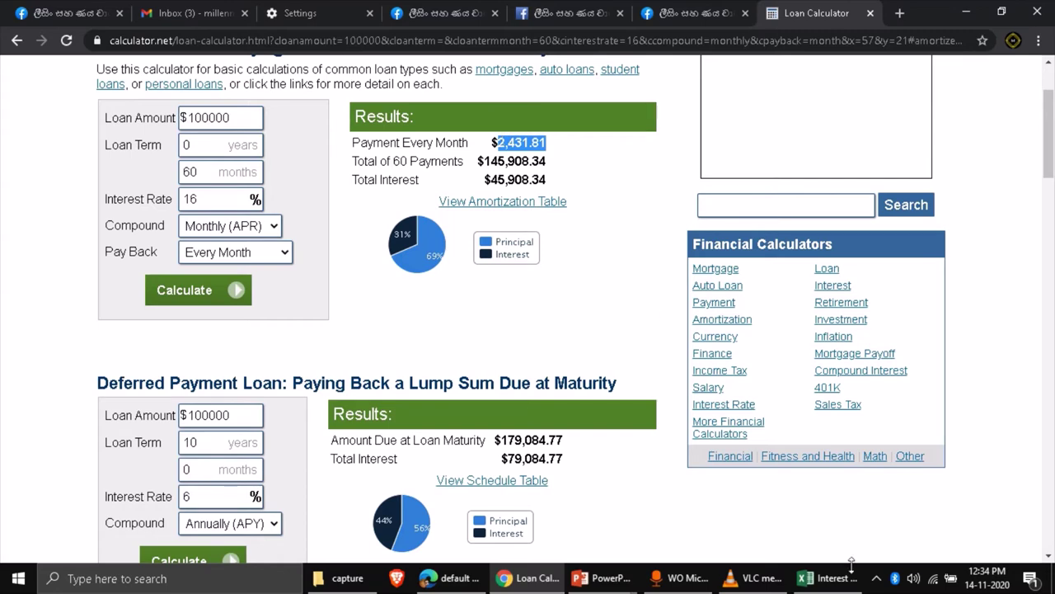
Step: Switch to Excel and paste the copied payment of 2,431.81 into cell D3 of Sheet2, matching the destination formatting
{"action": "left_click", "coordinate": [825, 582]}
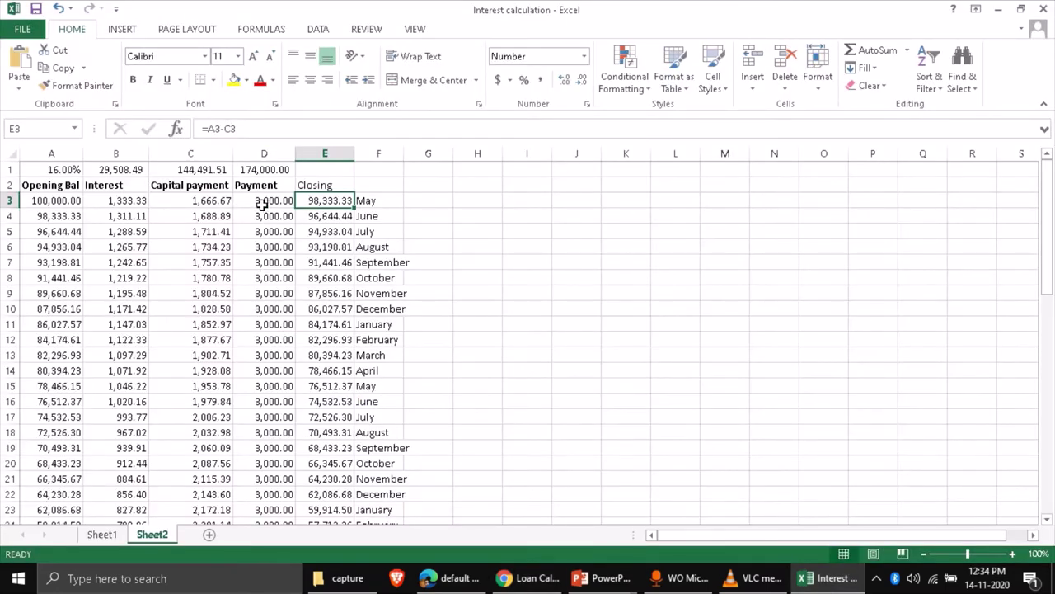
{"action": "left_click", "coordinate": [258, 202]}
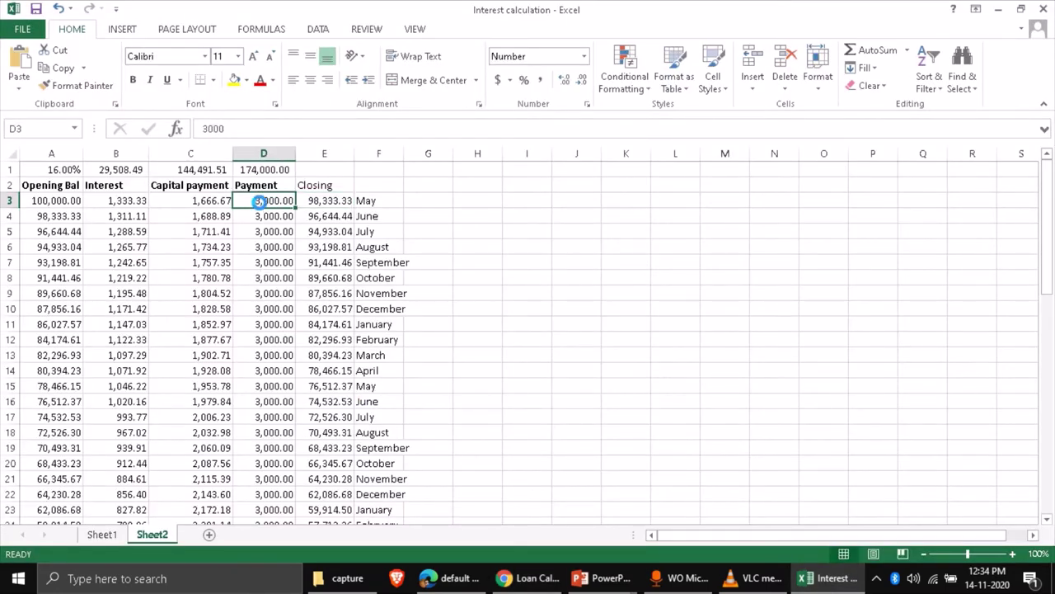
{"action": "key", "text": "ctrl+v"}
{"action": "key", "text": "ctrl+z"}
{"action": "right_click", "coordinate": [264, 195]}
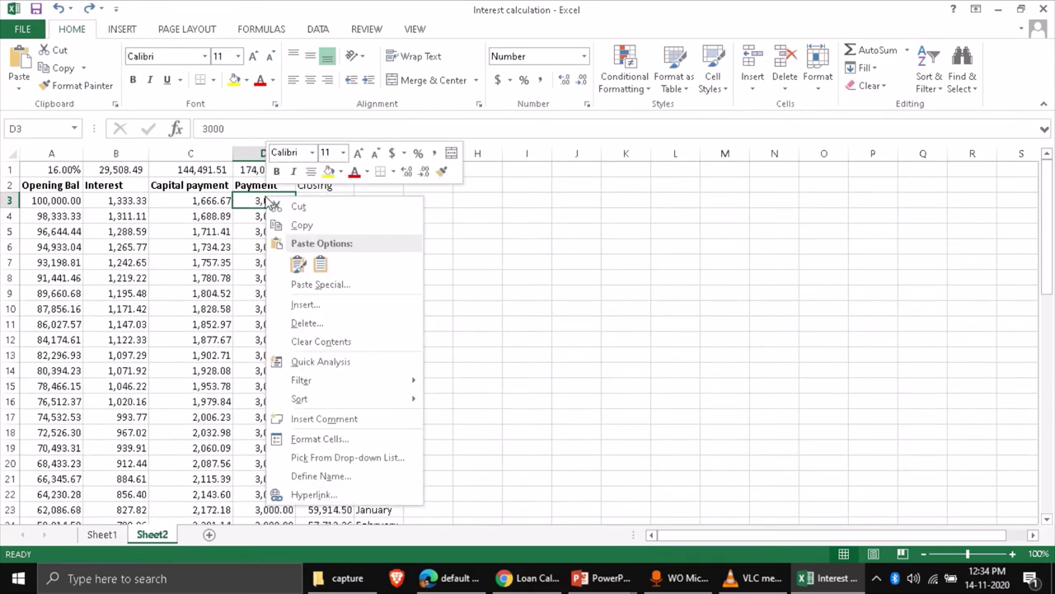
{"action": "left_click", "coordinate": [321, 263]}
{"action": "left_click", "coordinate": [473, 264]}
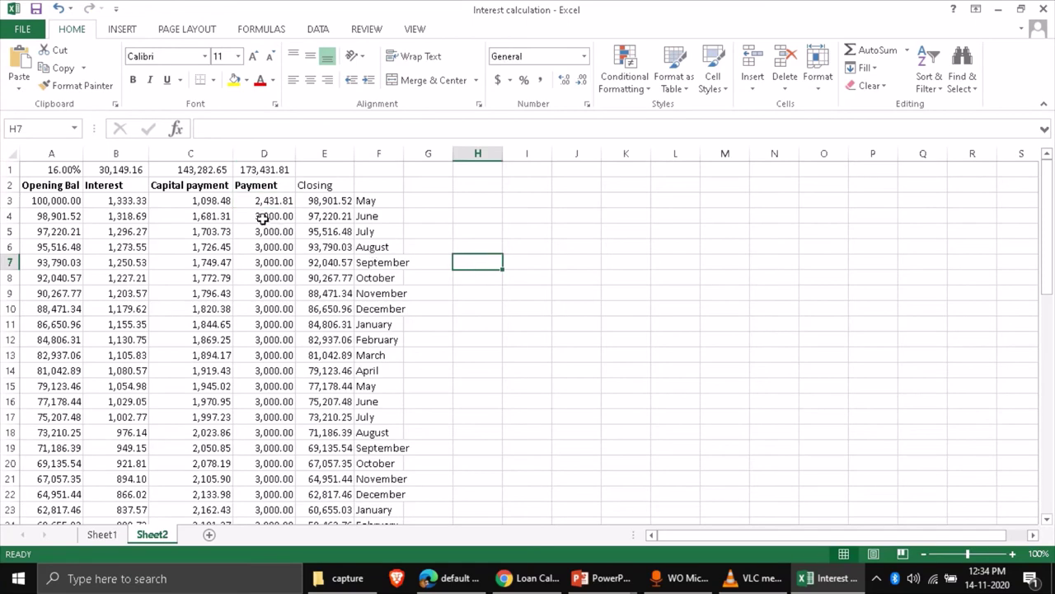
Step: Fill the 2,431.81 payment from cell D3 down the Payment column to row 60
{"action": "left_click", "coordinate": [276, 203]}
{"action": "left_click_drag", "start_coordinate": [295, 208], "coordinate": [294, 498]}
{"action": "scroll", "coordinate": [428, 415], "scroll_direction": "down", "scroll_amount": 1}
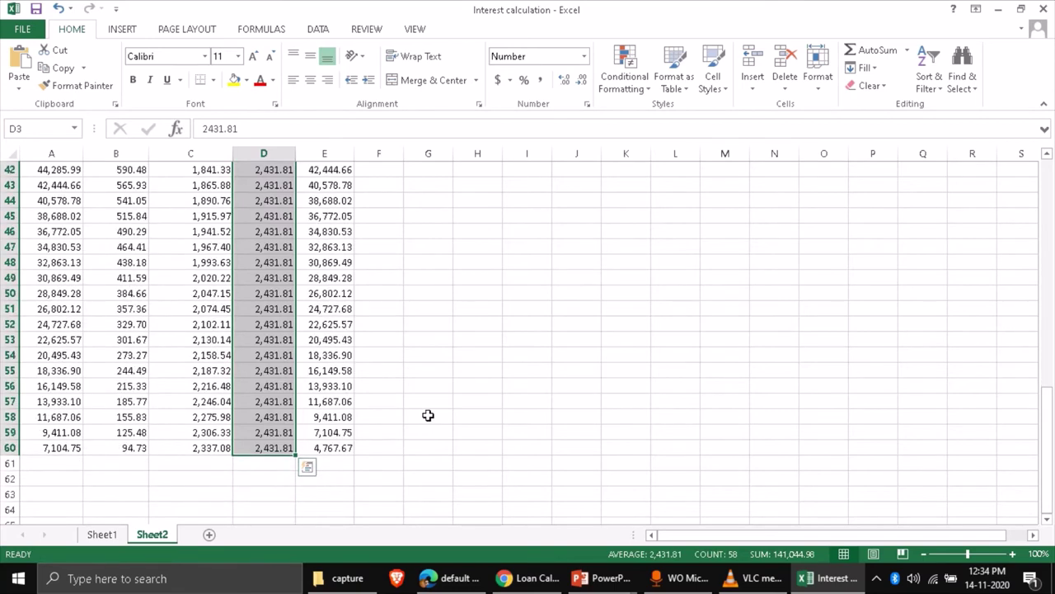
{"action": "scroll", "coordinate": [428, 416], "scroll_direction": "up", "scroll_amount": 2}
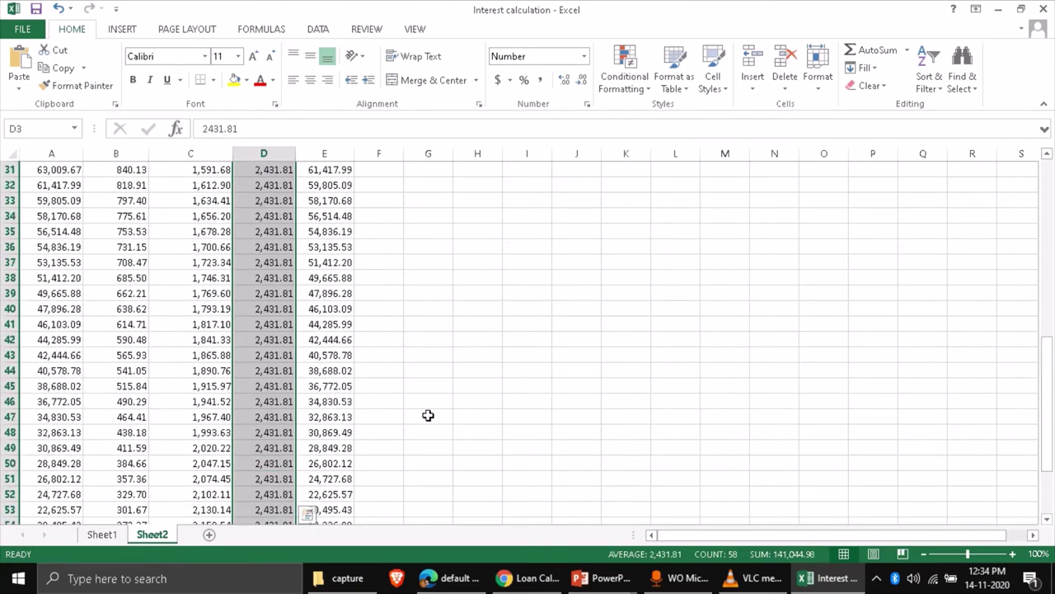
Step: Fill the opening balance and interest formulas from row 60 down to row 62 in columns A and B
{"action": "scroll", "coordinate": [428, 415], "scroll_direction": "down", "scroll_amount": 2}
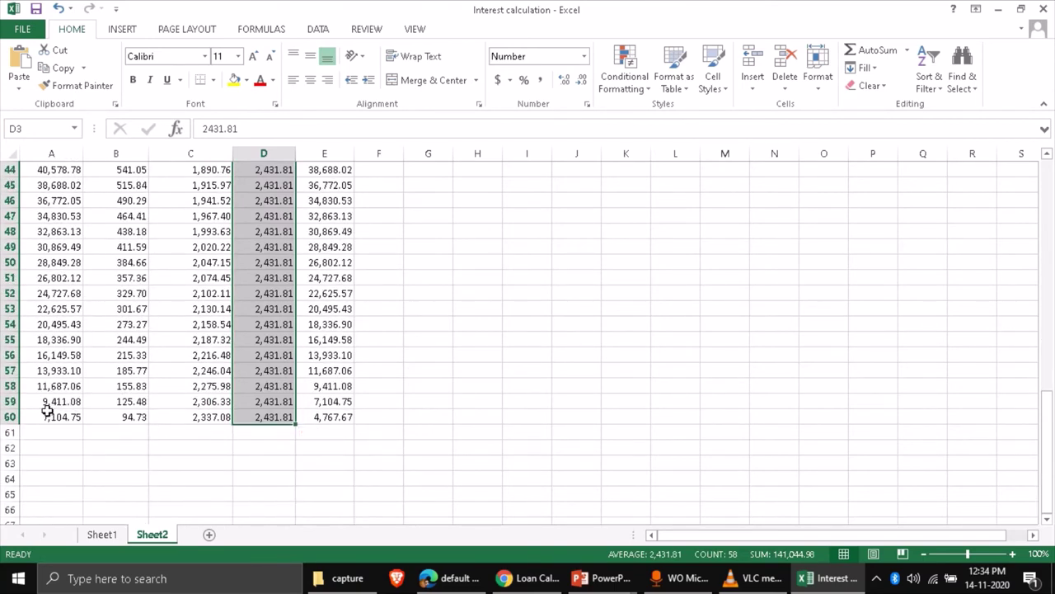
{"action": "scroll", "coordinate": [201, 292], "scroll_direction": "up", "scroll_amount": 6}
{"action": "scroll", "coordinate": [201, 293], "scroll_direction": "up", "scroll_amount": 8}
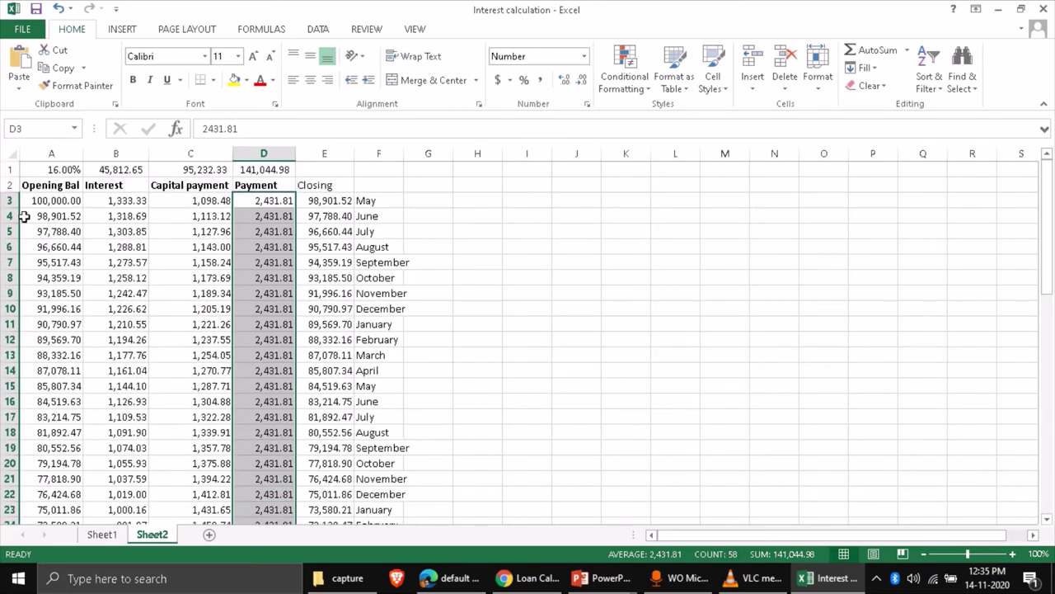
{"action": "scroll", "coordinate": [396, 338], "scroll_direction": "down", "scroll_amount": 14}
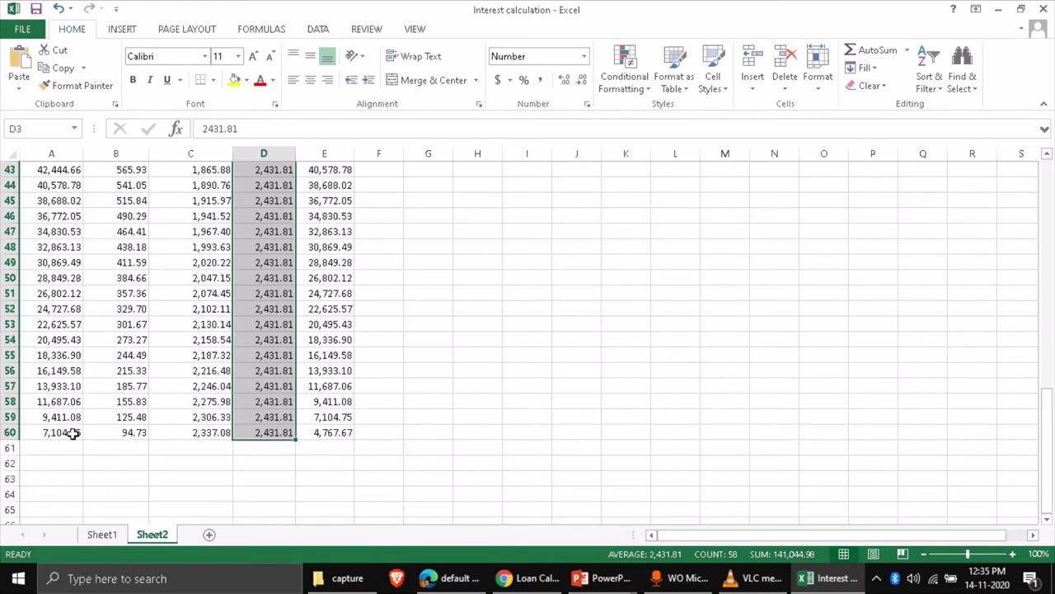
{"action": "left_click", "coordinate": [59, 431]}
{"action": "left_click_drag", "start_coordinate": [82, 438], "coordinate": [79, 469]}
{"action": "left_click", "coordinate": [126, 432]}
{"action": "left_click_drag", "start_coordinate": [148, 439], "coordinate": [149, 469]}
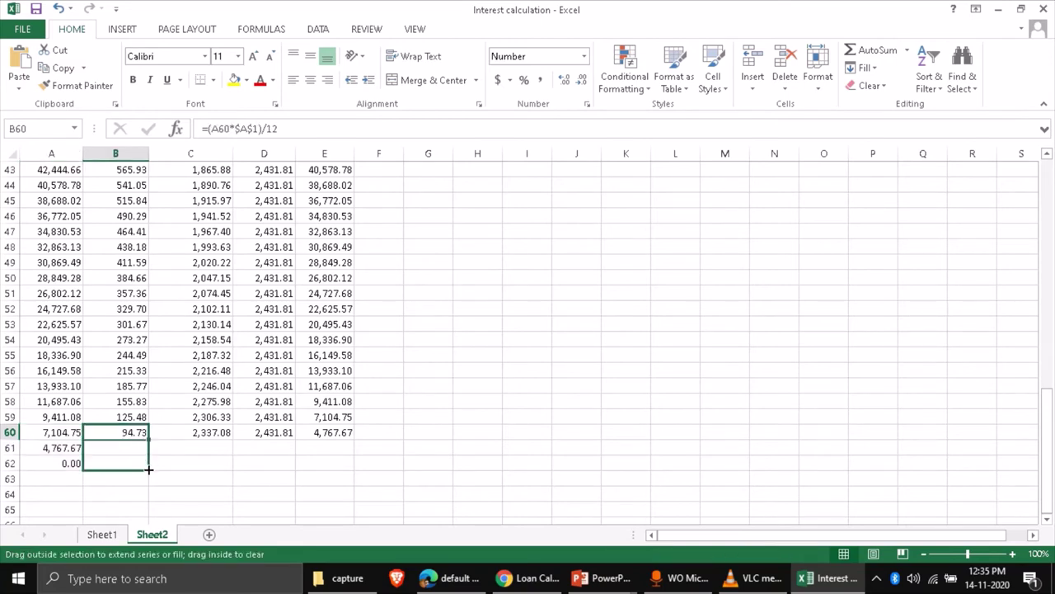
Step: Extend the capital payment, payment and closing balance cells from row 60 down to row 62
{"action": "left_click", "coordinate": [207, 432]}
{"action": "left_click_drag", "start_coordinate": [234, 440], "coordinate": [230, 464]}
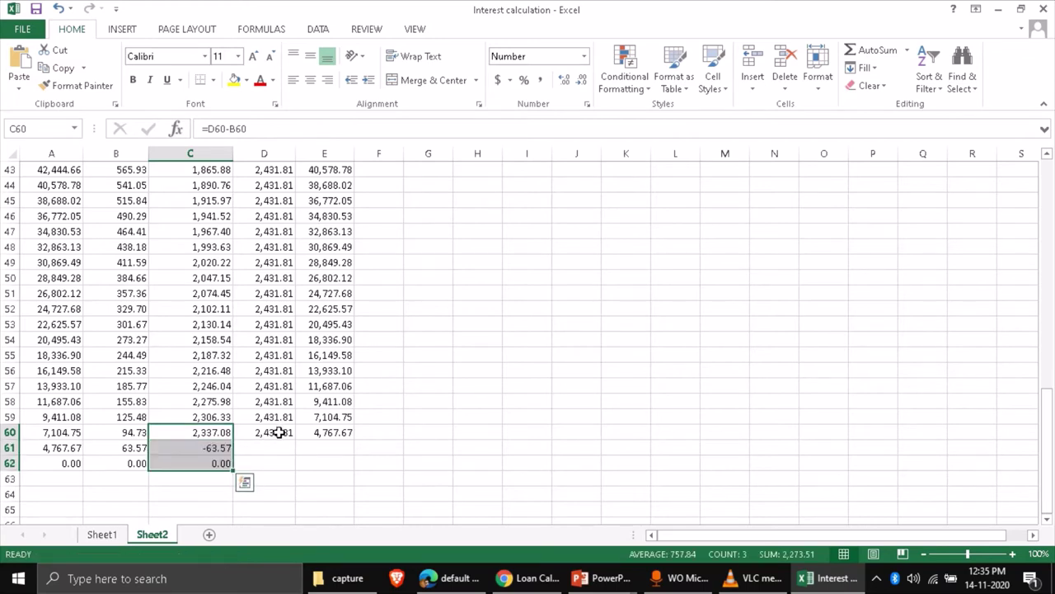
{"action": "left_click", "coordinate": [276, 433]}
{"action": "left_click_drag", "start_coordinate": [298, 442], "coordinate": [298, 472]}
{"action": "left_click", "coordinate": [340, 432]}
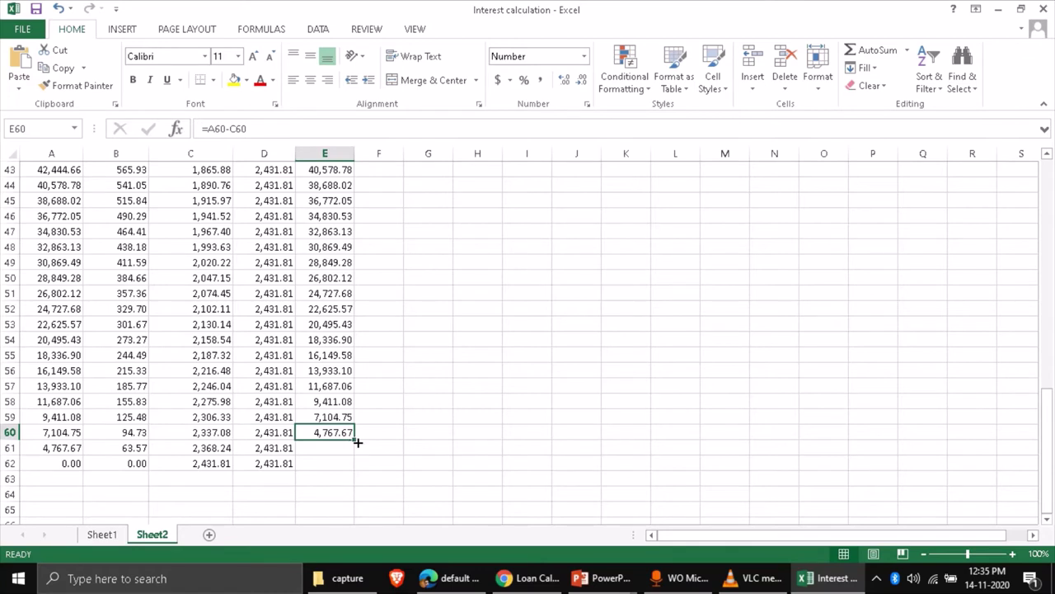
{"action": "left_click_drag", "start_coordinate": [355, 443], "coordinate": [349, 467]}
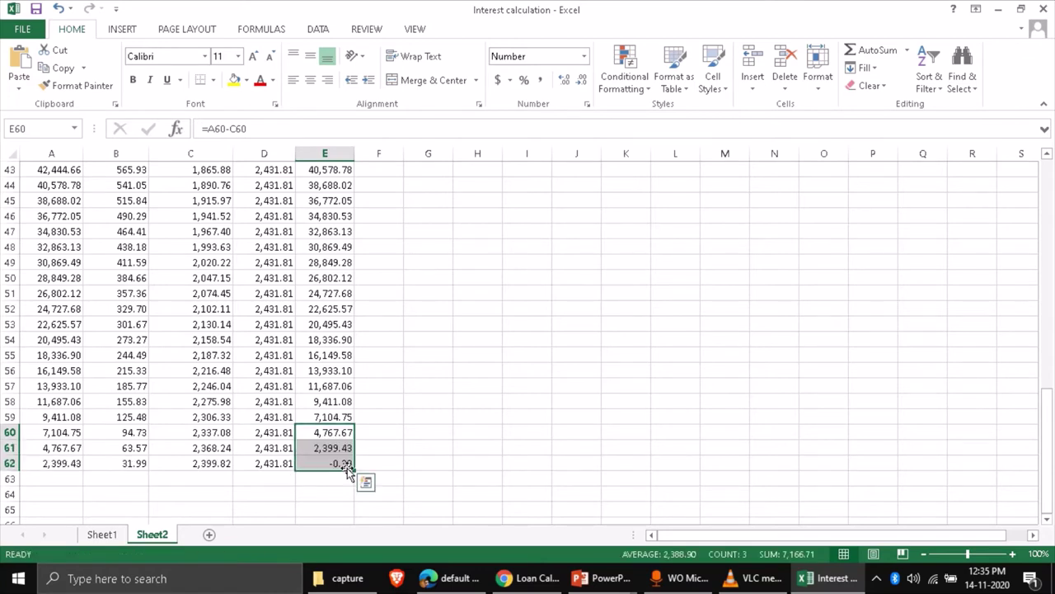
Step: Check the last closing balance in cell E62 and compare the row 1 totals with the amortized loan results on calculator.net
{"action": "left_click", "coordinate": [450, 431]}
{"action": "left_click", "coordinate": [358, 459]}
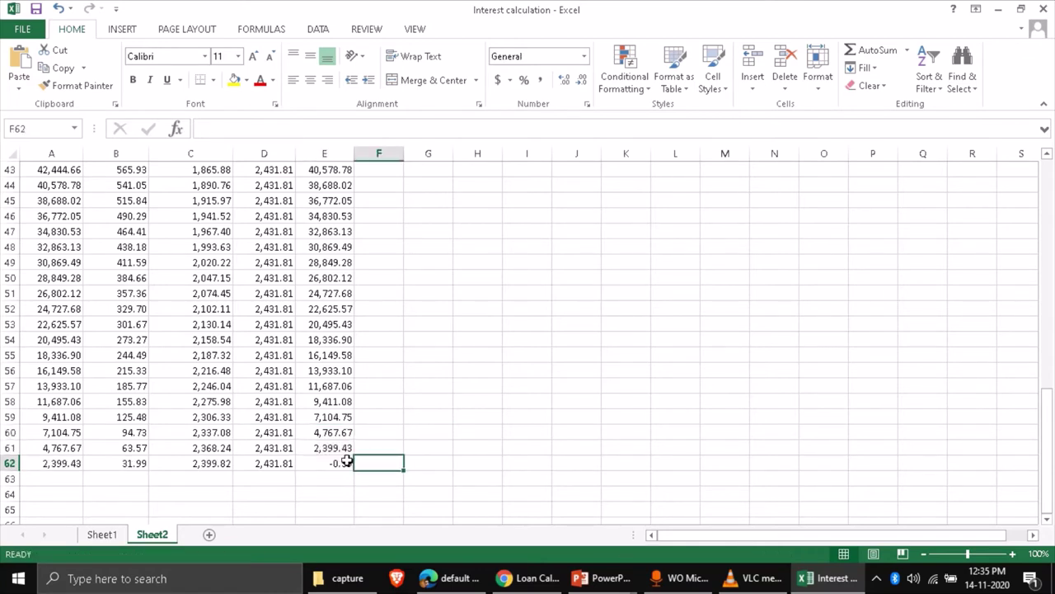
{"action": "left_click", "coordinate": [342, 461]}
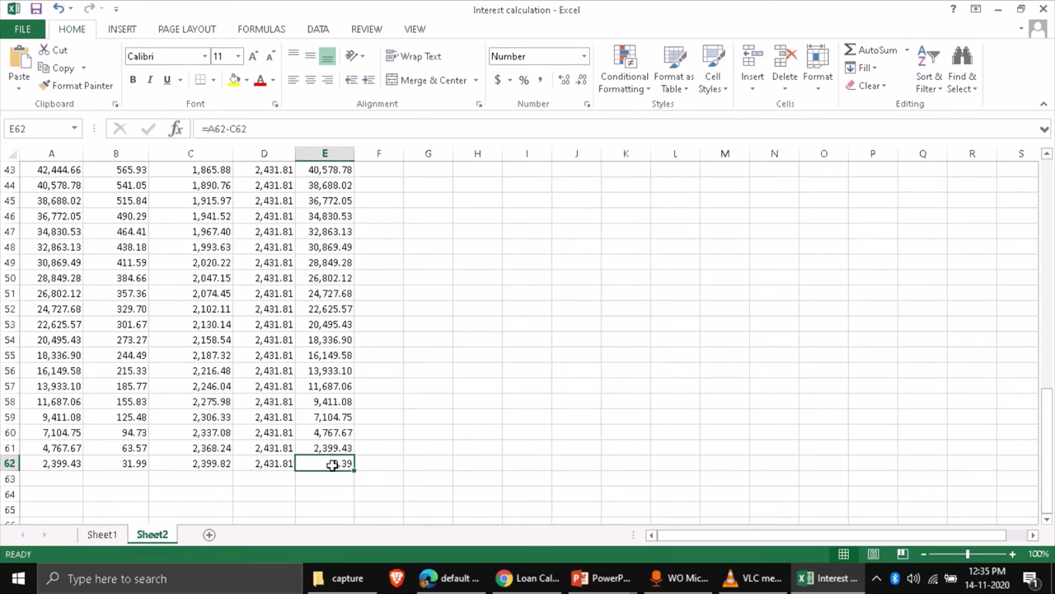
{"action": "scroll", "coordinate": [334, 464], "scroll_direction": "up", "scroll_amount": 14}
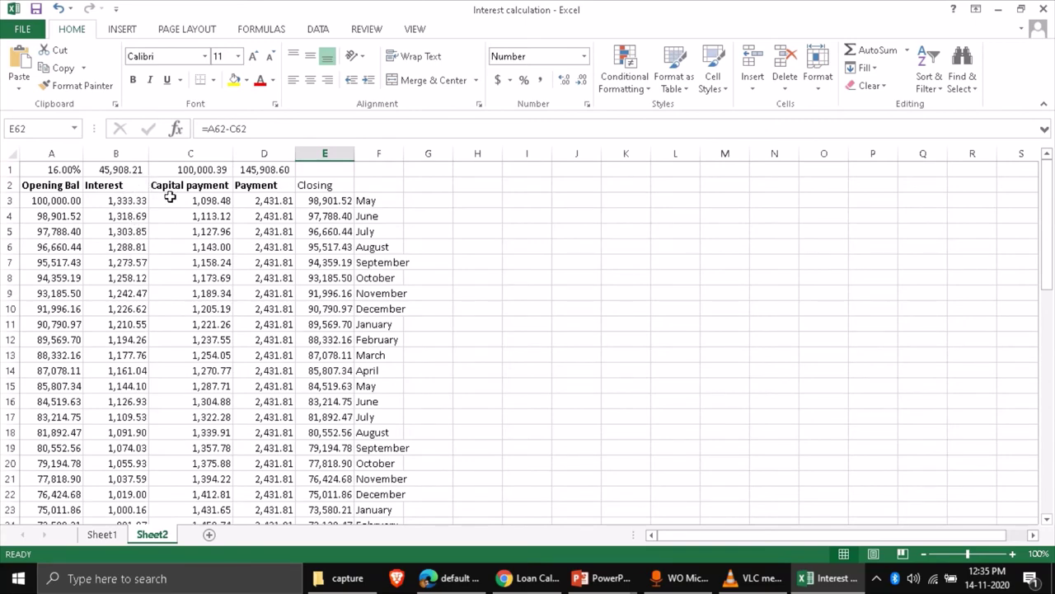
{"action": "key", "text": "alt+Tab"}
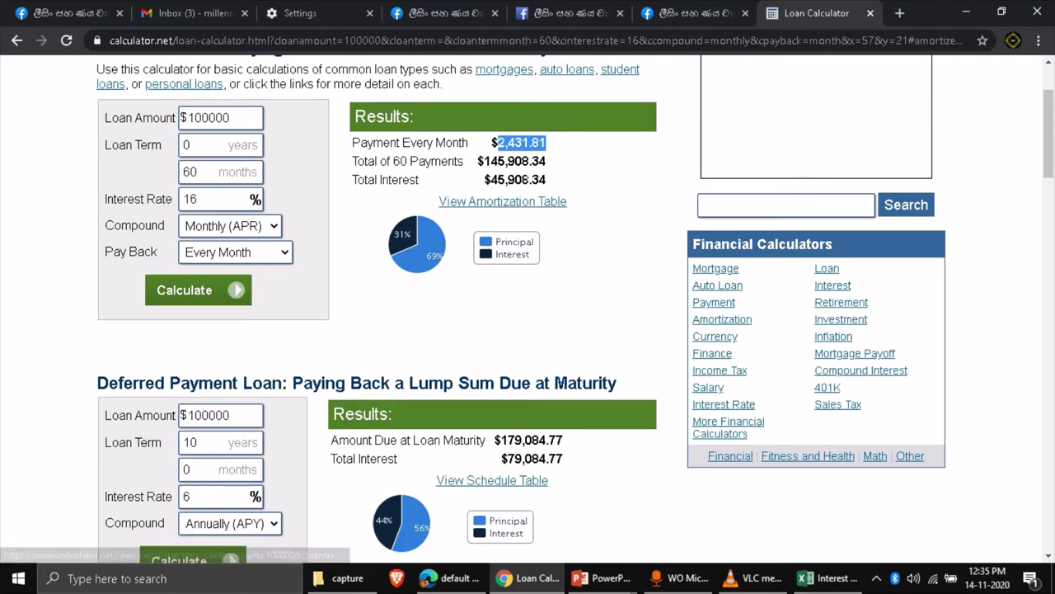
{"action": "key", "text": "alt+Tab"}
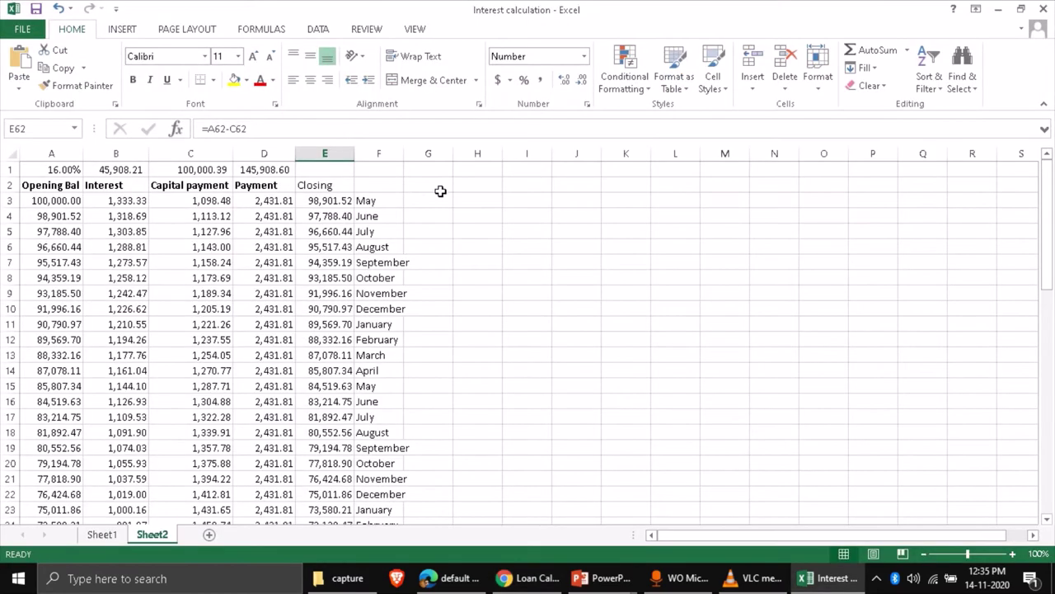
{"action": "left_click", "coordinate": [190, 198]}
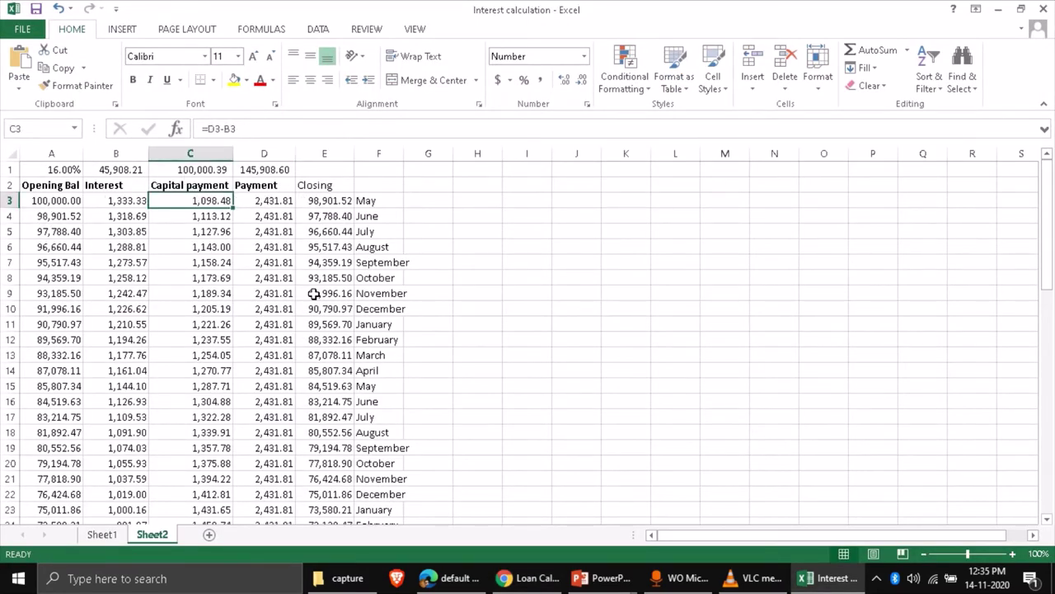
{"action": "key", "text": "alt+Tab"}
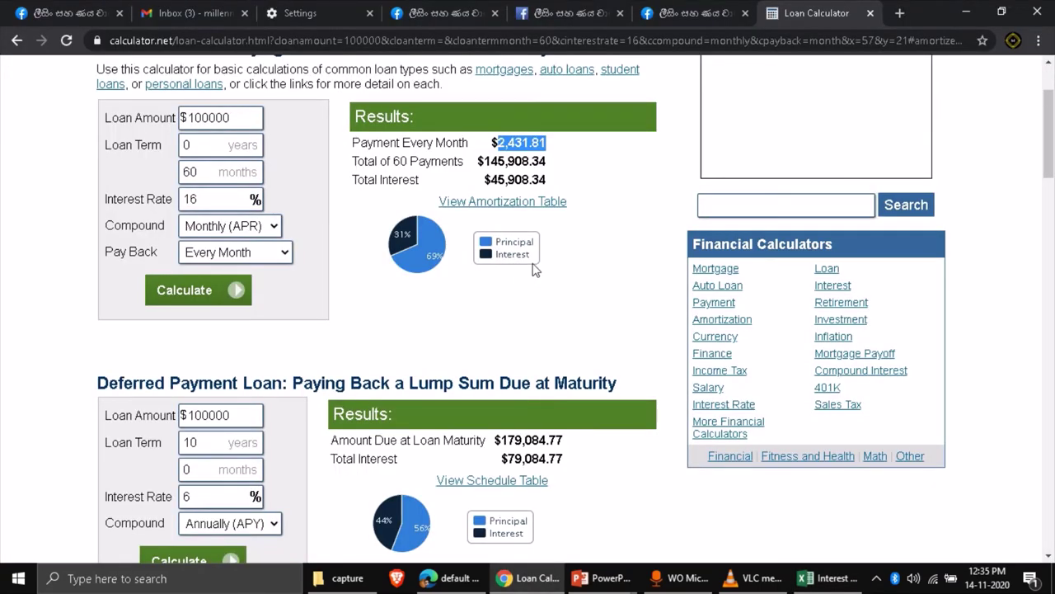
{"action": "scroll", "coordinate": [534, 268], "scroll_direction": "up", "scroll_amount": 2}
{"action": "scroll", "coordinate": [523, 278], "scroll_direction": "down", "scroll_amount": 5}
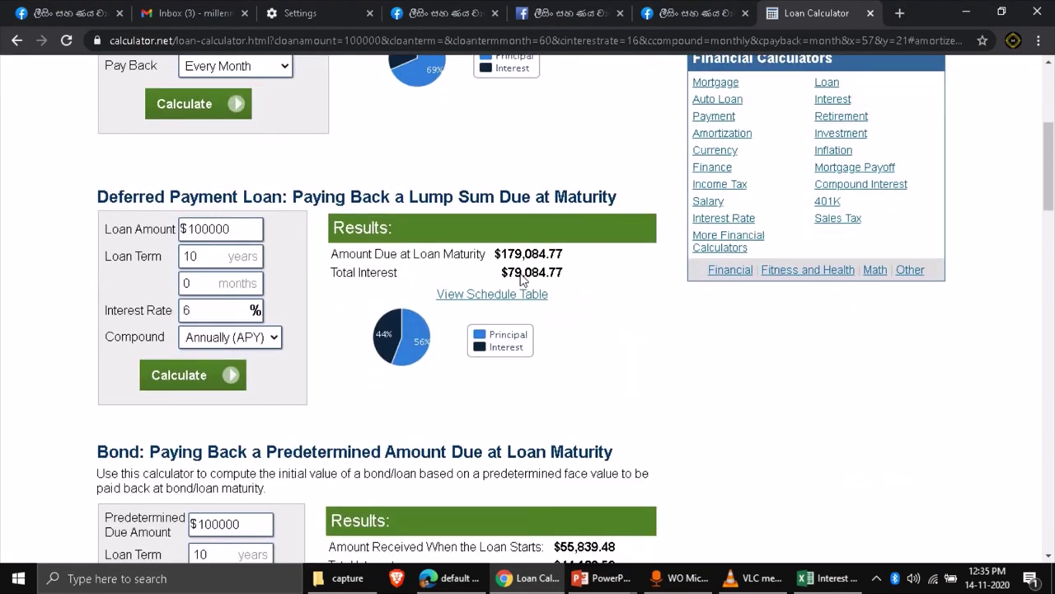
{"action": "scroll", "coordinate": [520, 279], "scroll_direction": "up", "scroll_amount": 4}
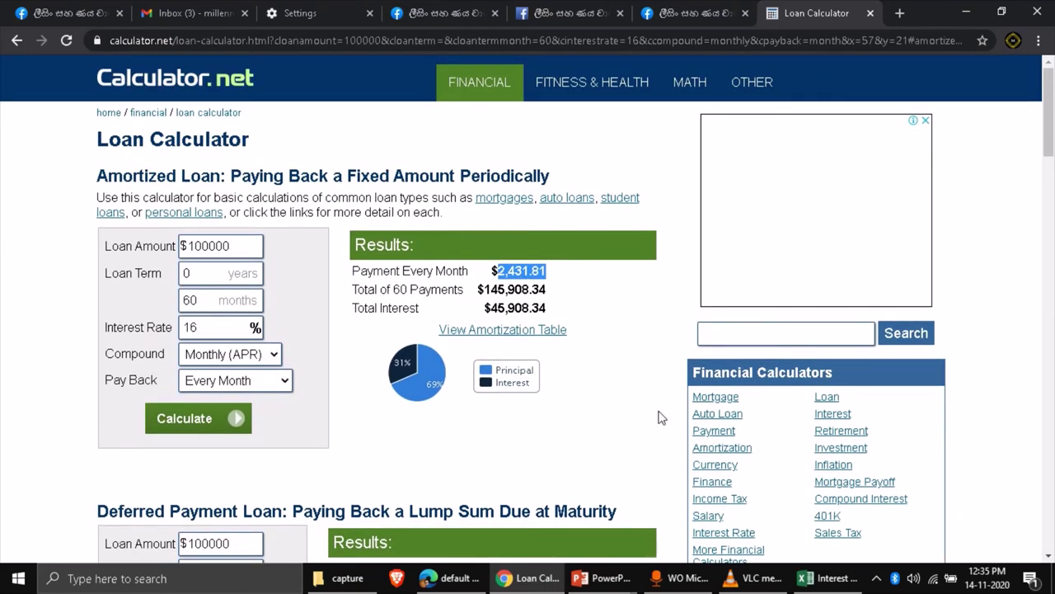
Step: Switch to the PowerPoint slide show and open the financialmentor.com interest-rate-calculator link on the Lease interest calculation slide
{"action": "left_click", "coordinate": [611, 578]}
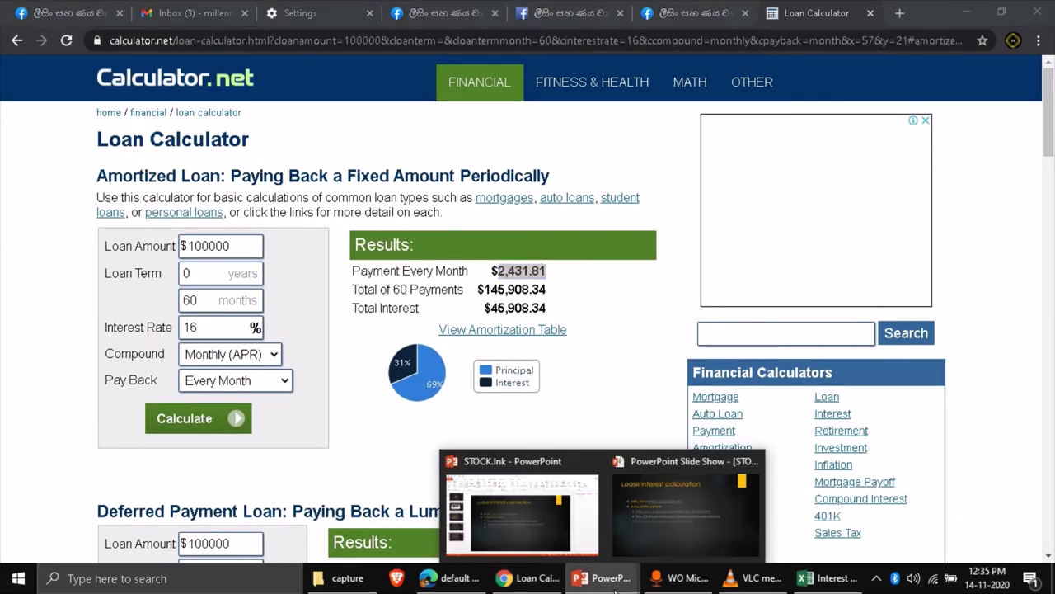
{"action": "left_click", "coordinate": [734, 501]}
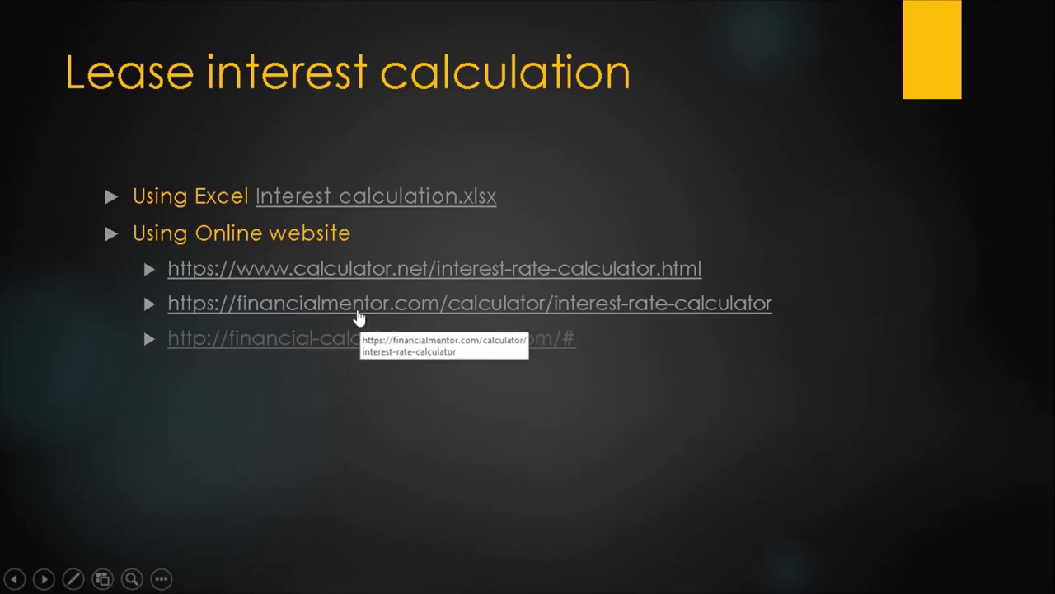
{"action": "left_click", "coordinate": [357, 311]}
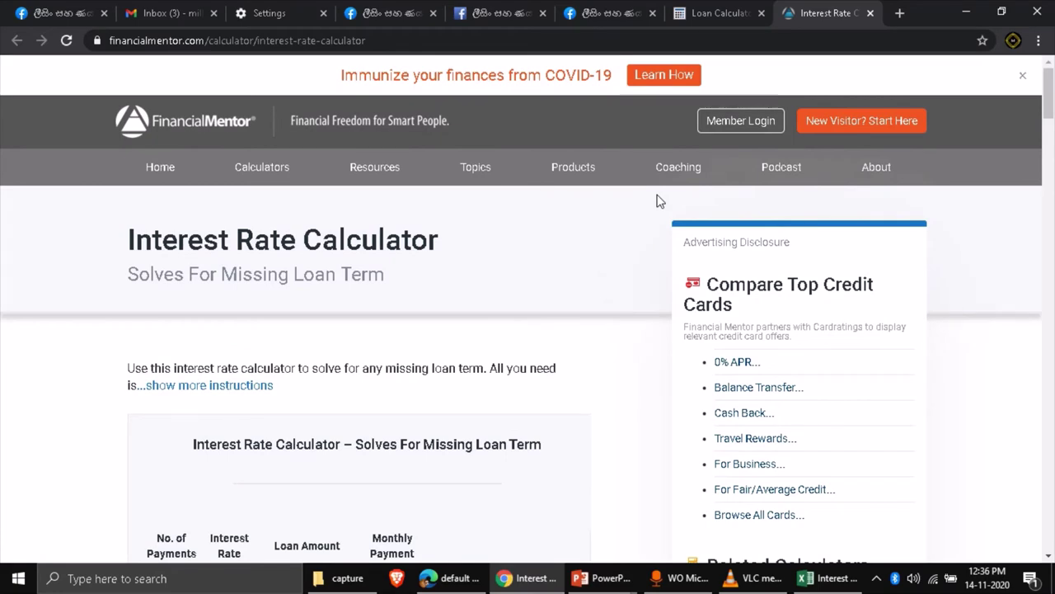
Step: Calculate the monthly payment for 60 payments, an interest rate of 16 and a loan amount of 100000
{"action": "scroll", "coordinate": [568, 307], "scroll_direction": "down", "scroll_amount": 3}
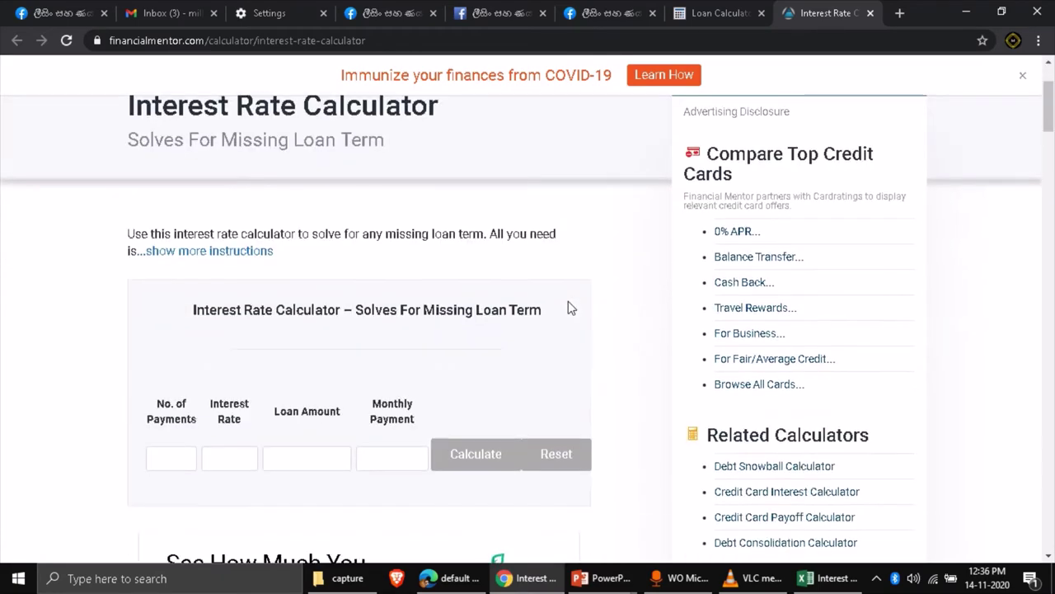
{"action": "left_click", "coordinate": [146, 407]}
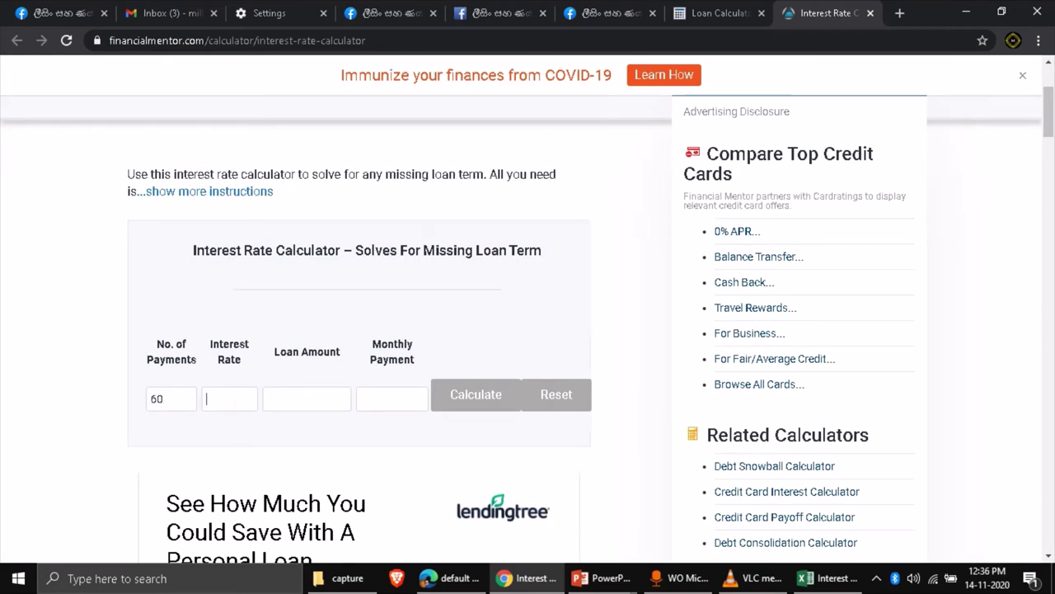
{"action": "type", "text": "16"}
{"action": "type", "text": "100000"}
{"action": "left_click", "coordinate": [482, 399]}
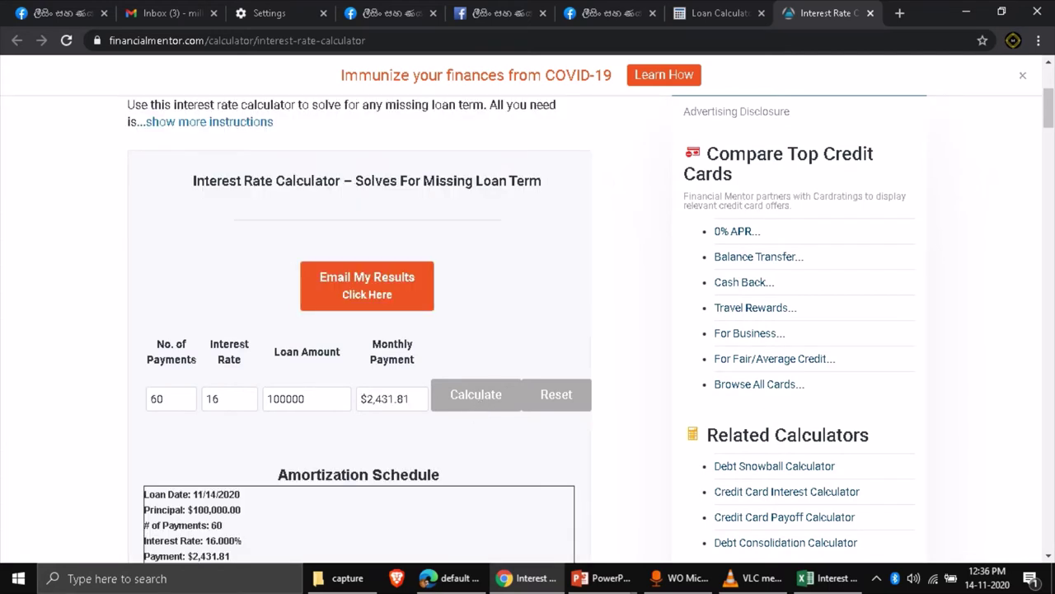
Step: Reopen the Interest Rate Calculator – Solves For Missing Loan Term from the site's loan calculators
{"action": "scroll", "coordinate": [278, 421], "scroll_direction": "up", "scroll_amount": 1}
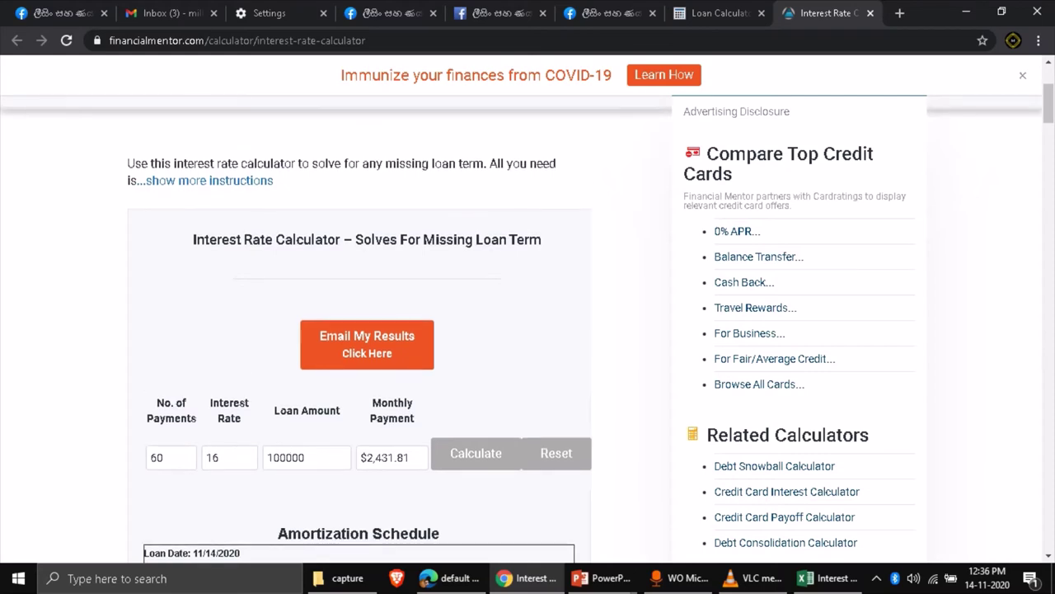
{"action": "scroll", "coordinate": [278, 420], "scroll_direction": "up", "scroll_amount": 3}
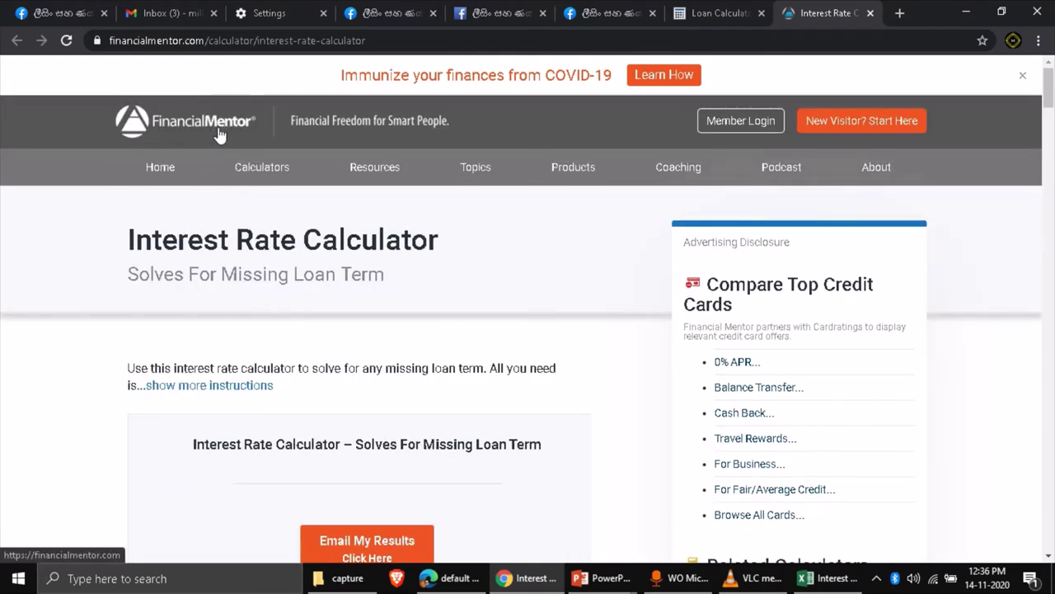
{"action": "scroll", "coordinate": [358, 396], "scroll_direction": "down", "scroll_amount": 1}
{"action": "scroll", "coordinate": [358, 396], "scroll_direction": "up", "scroll_amount": 1}
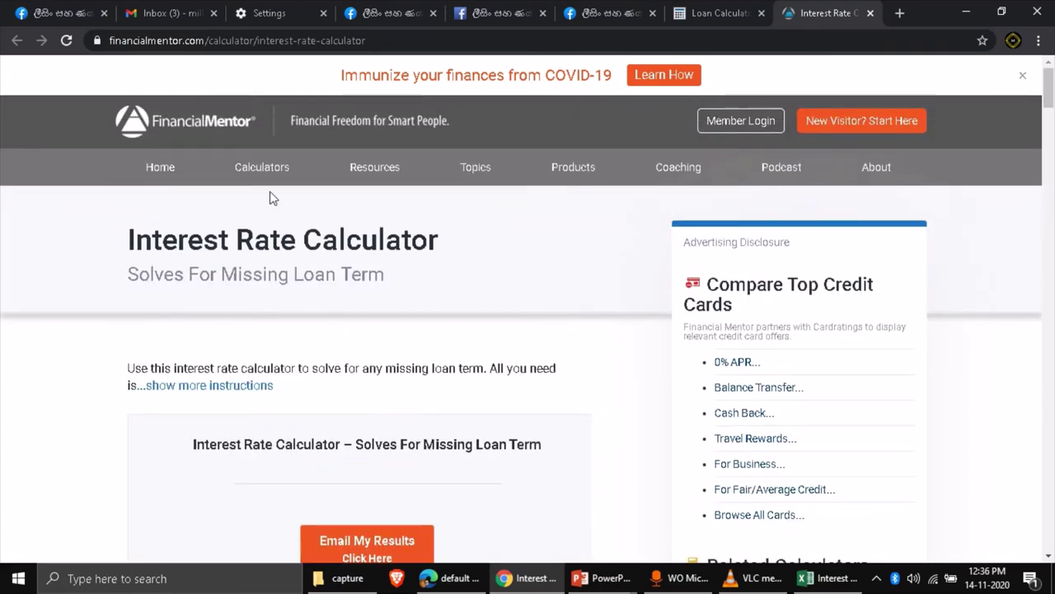
{"action": "left_click", "coordinate": [264, 173]}
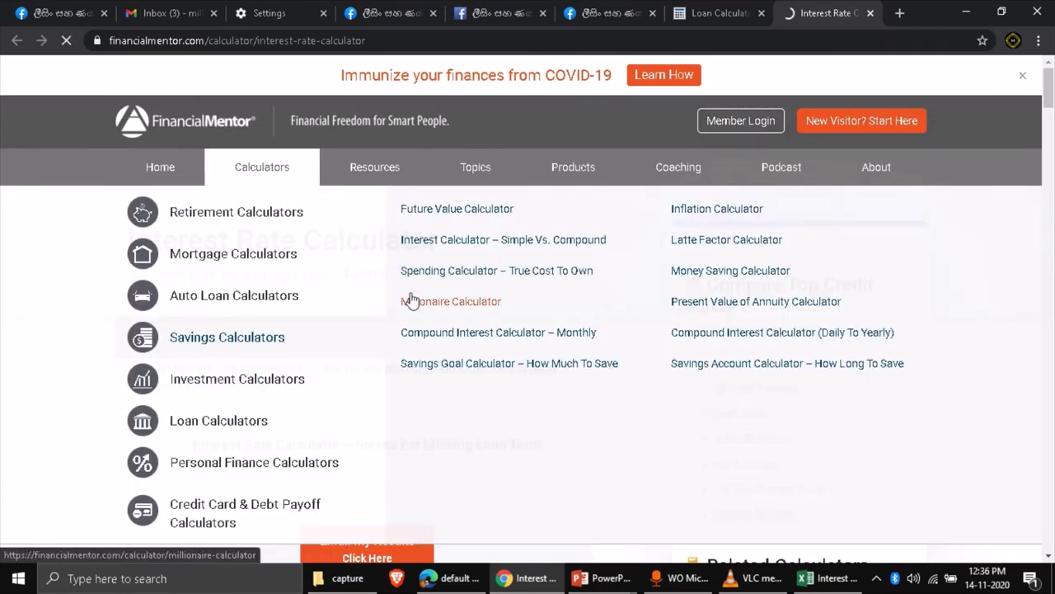
{"action": "mouse_move", "coordinate": [256, 167]}
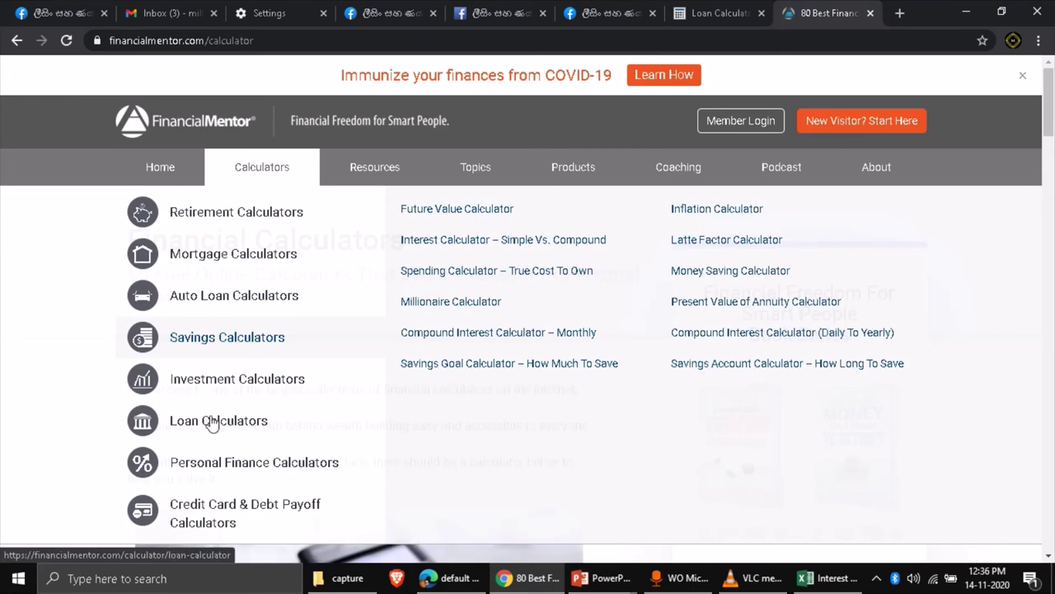
{"action": "mouse_move", "coordinate": [211, 424]}
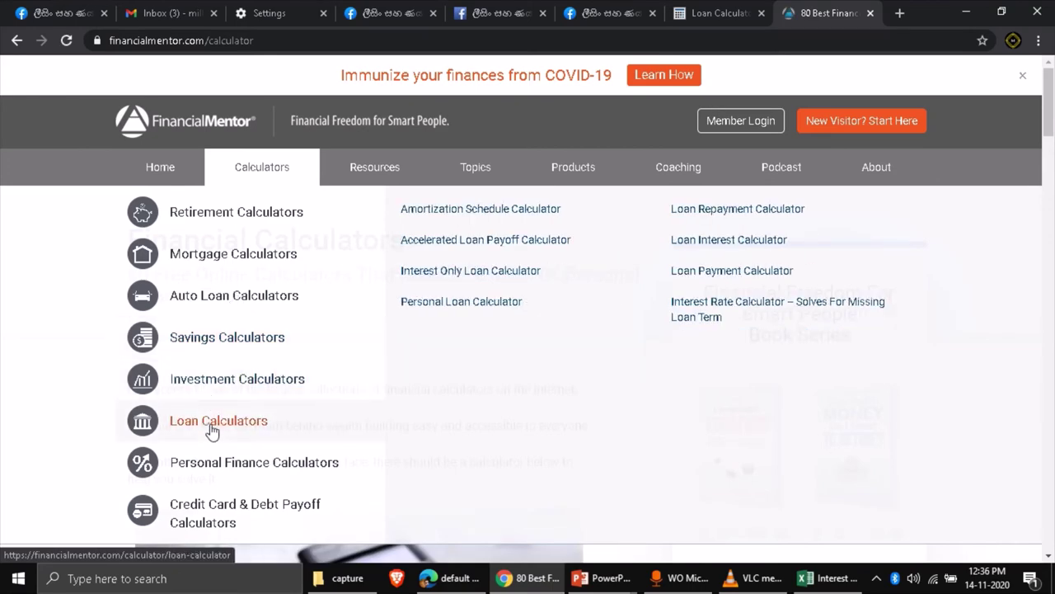
{"action": "left_click", "coordinate": [770, 308]}
Step: Enter an interest rate of 16 and a loan amount of 100000, leaving the number of payments blank
{"action": "scroll", "coordinate": [768, 311], "scroll_direction": "down", "scroll_amount": 2}
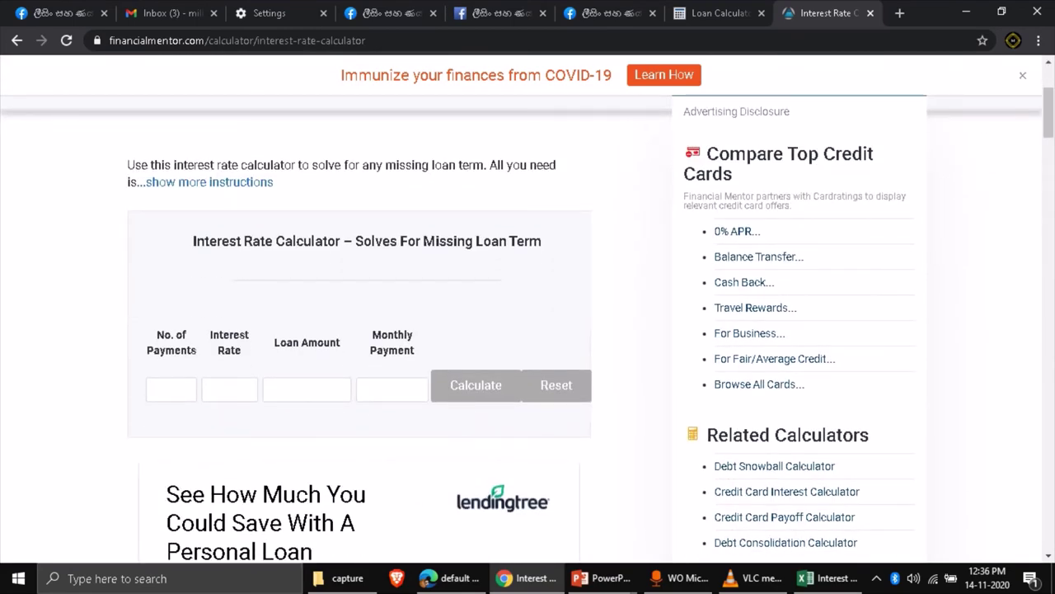
{"action": "type", "text": "16"}
{"action": "left_click", "coordinate": [306, 389]}
{"action": "type", "text": "100000"}
Step: Switch to the Interest calculation workbook in Excel and copy the payment in cell D3 of Sheet2
{"action": "key", "text": "alt+Tab"}
{"action": "key", "text": "alt+Tab"}
{"action": "key", "text": "alt+Tab"}
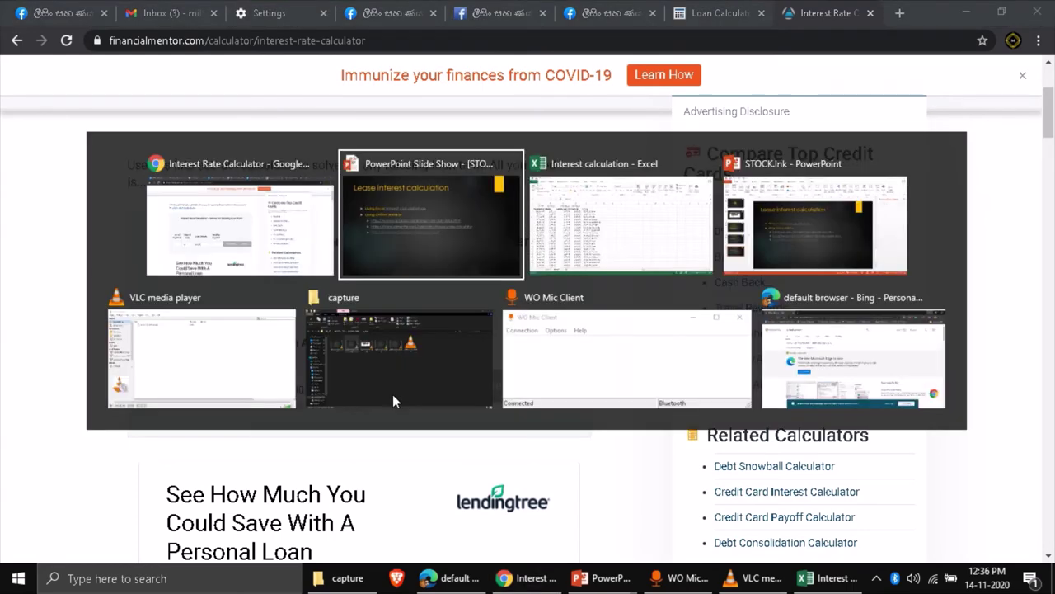
{"action": "key", "text": "alt+Tab"}
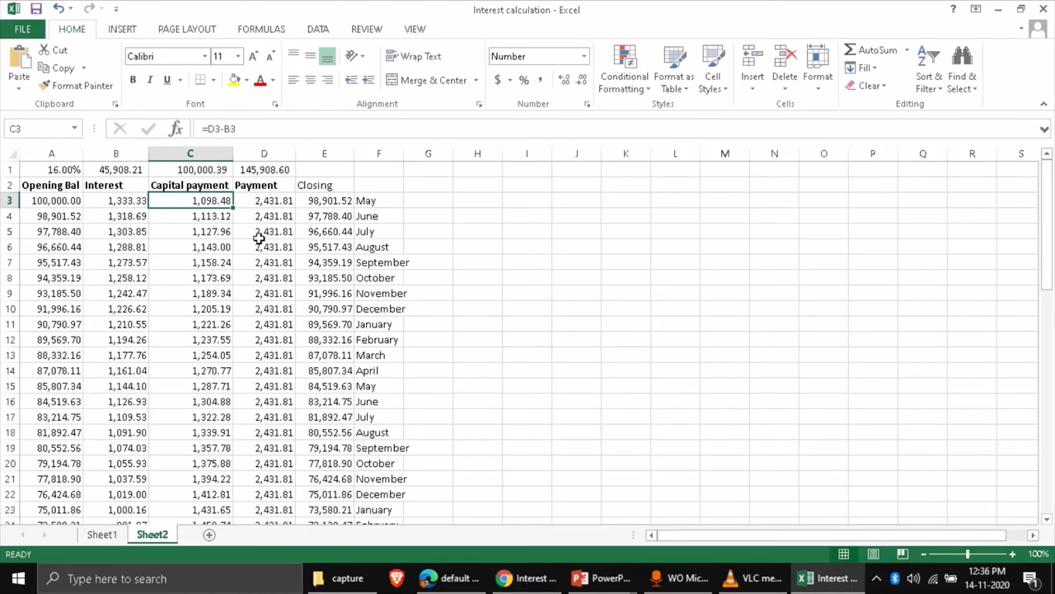
{"action": "left_click", "coordinate": [269, 202]}
{"action": "key", "text": "ctrl+c"}
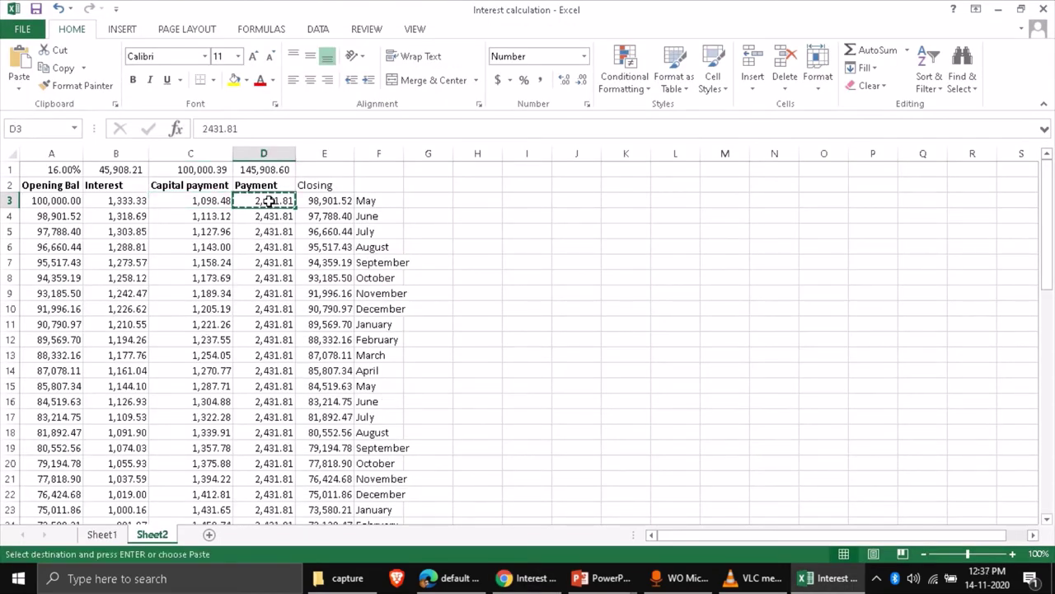
Step: Switch back to Chrome, paste 2,431.81 as the monthly payment, calculate the missing number of payments and view the payment schedule
{"action": "key", "text": "alt+Tab"}
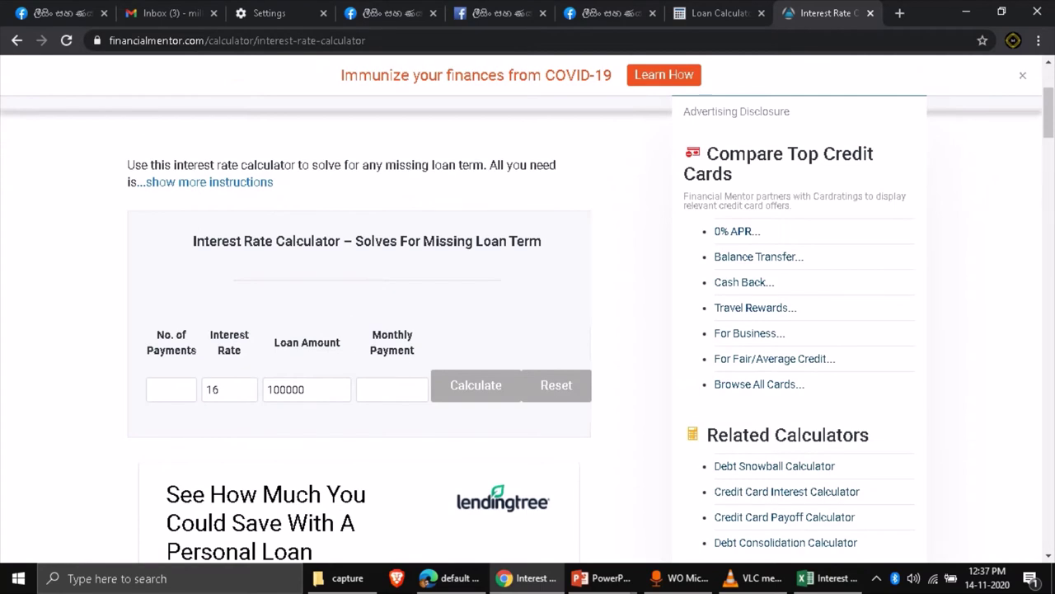
{"action": "left_click", "coordinate": [391, 389]}
{"action": "key", "text": "ctrl+v"}
{"action": "left_click", "coordinate": [470, 395]}
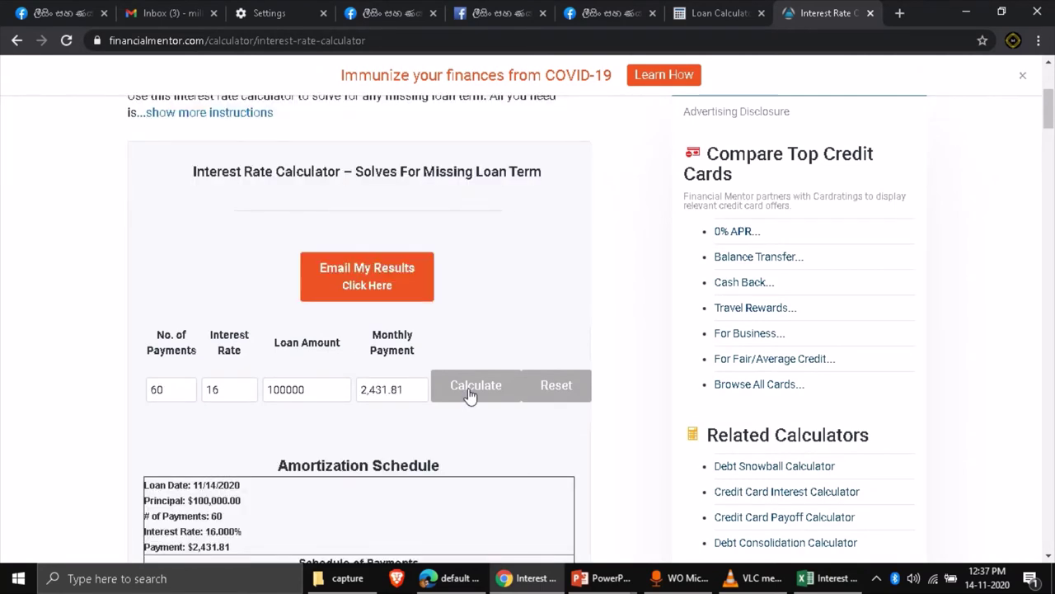
{"action": "scroll", "coordinate": [469, 395], "scroll_direction": "down", "scroll_amount": 5}
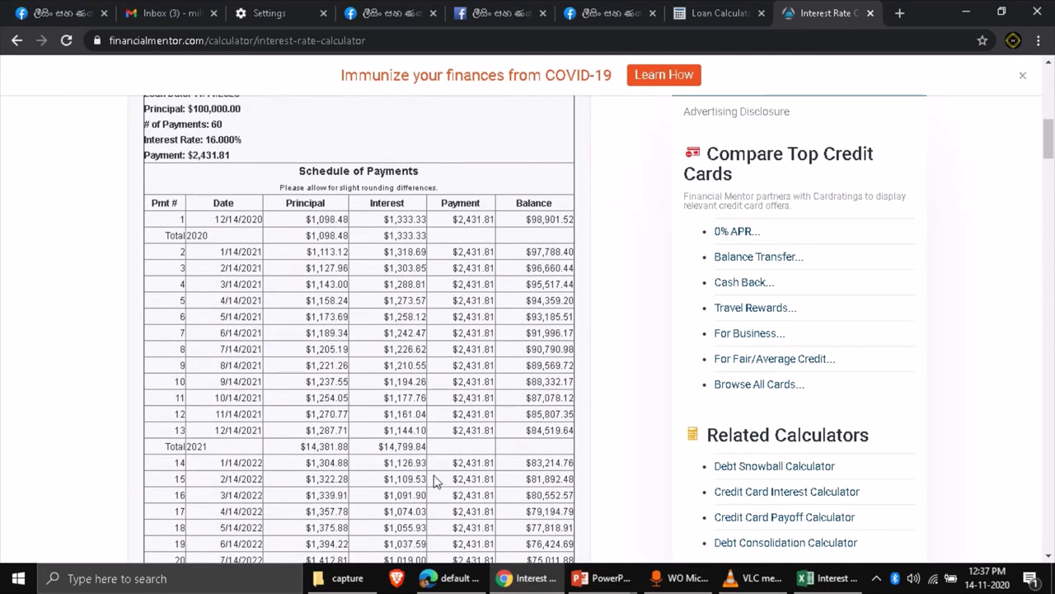
Step: Examine the amortization schedule from the first payment to the grand totals, along with the loan terms entered in the calculator
{"action": "scroll", "coordinate": [437, 482], "scroll_direction": "down", "scroll_amount": 1}
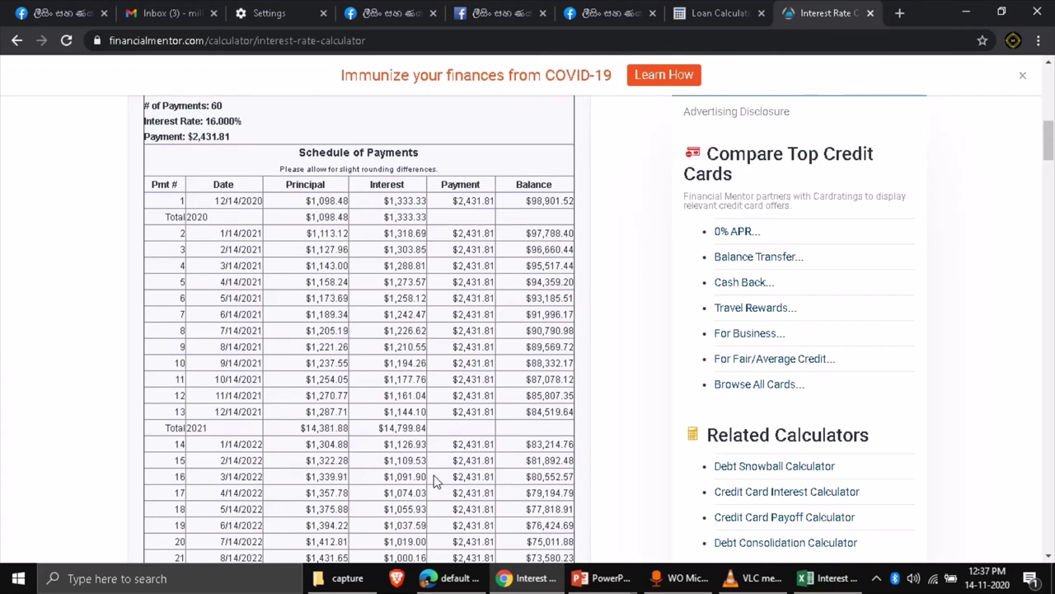
{"action": "scroll", "coordinate": [437, 482], "scroll_direction": "down", "scroll_amount": 4}
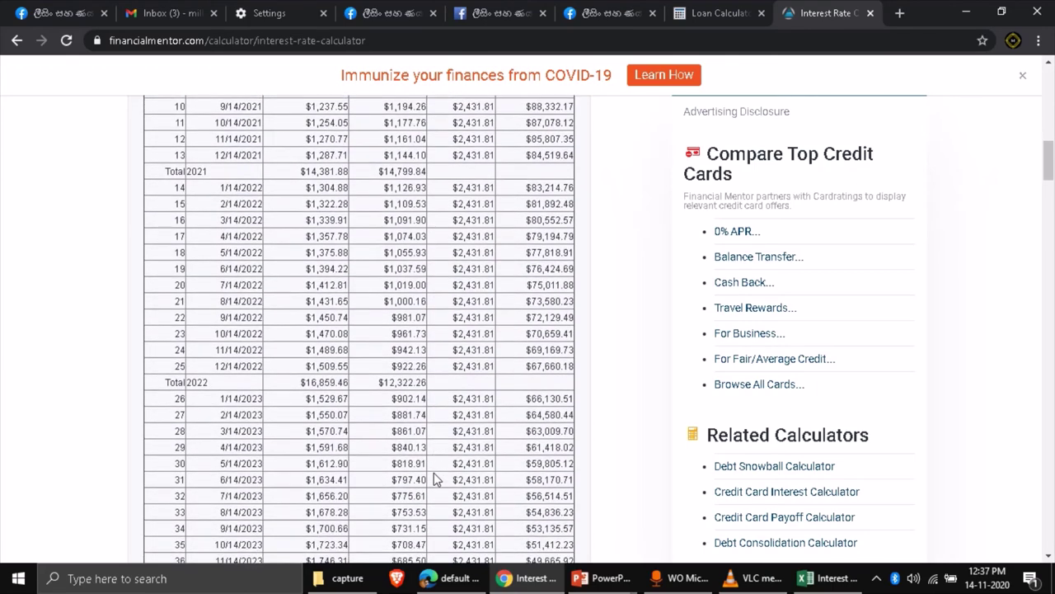
{"action": "scroll", "coordinate": [437, 482], "scroll_direction": "down", "scroll_amount": 5}
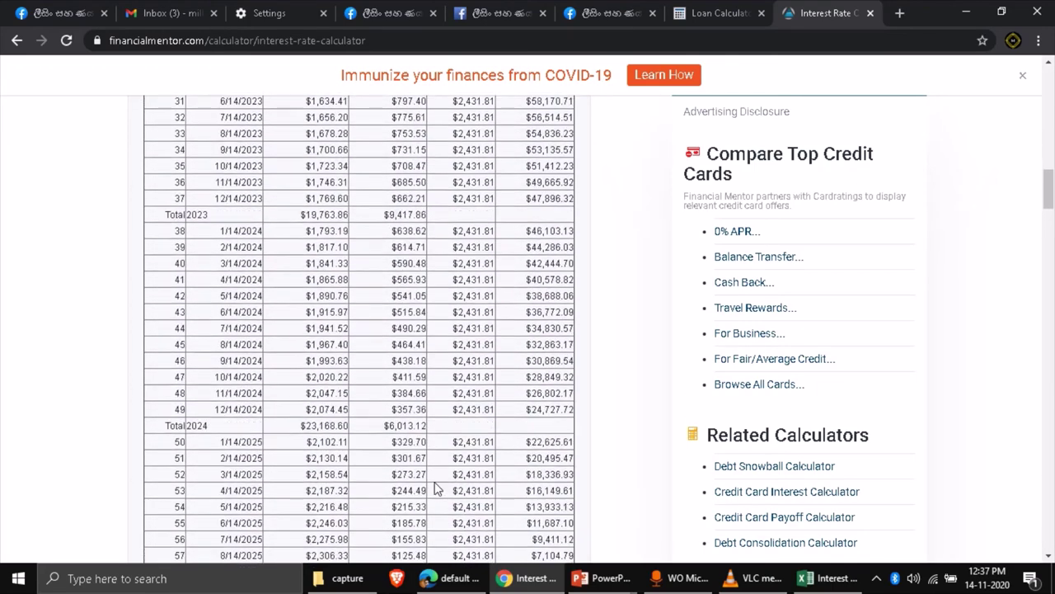
{"action": "scroll", "coordinate": [365, 401], "scroll_direction": "down", "scroll_amount": 3}
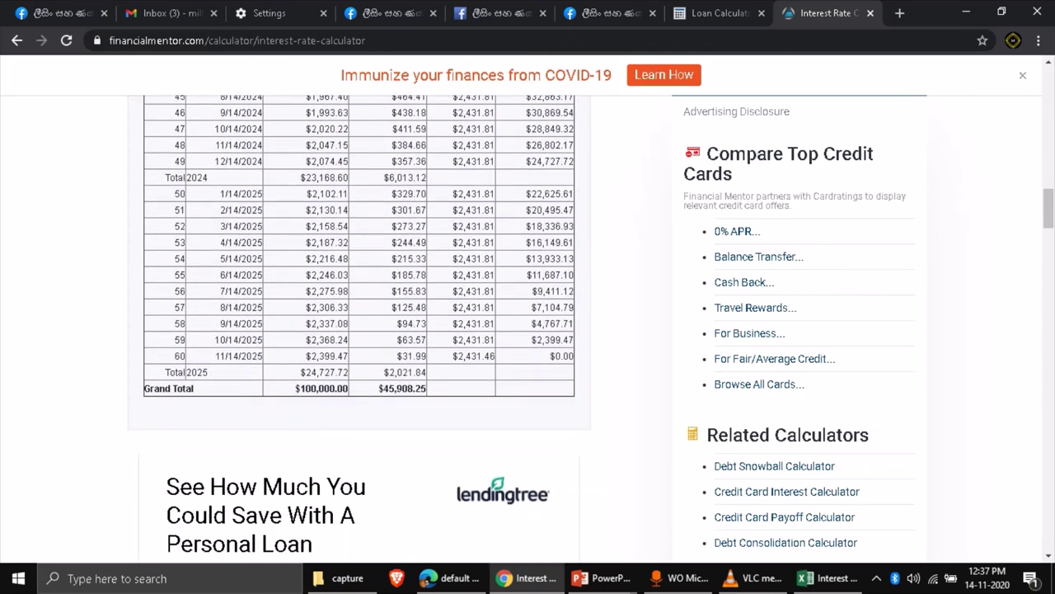
{"action": "scroll", "coordinate": [359, 330], "scroll_direction": "up", "scroll_amount": 15}
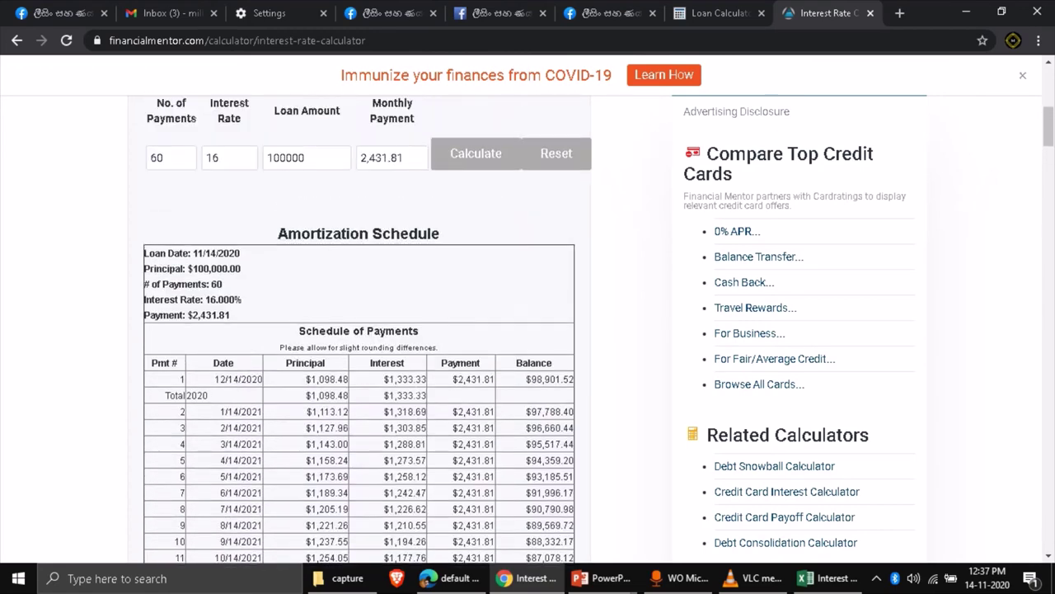
{"action": "scroll", "coordinate": [413, 386], "scroll_direction": "up", "scroll_amount": 5}
{"action": "scroll", "coordinate": [414, 390], "scroll_direction": "down", "scroll_amount": 3}
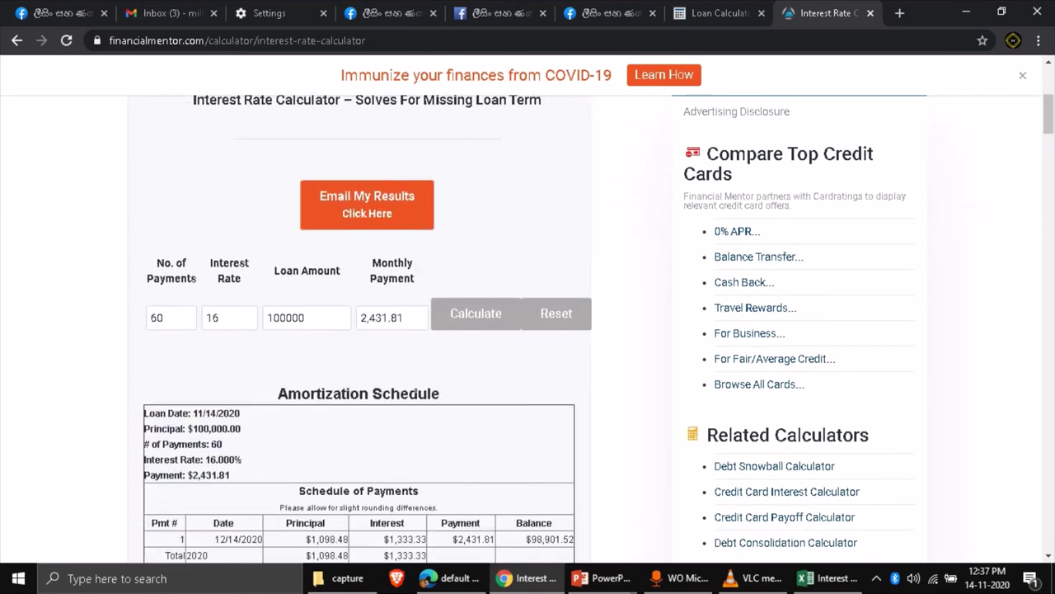
{"action": "scroll", "coordinate": [413, 392], "scroll_direction": "down", "scroll_amount": 2}
{"action": "left_click_drag", "start_coordinate": [210, 386], "coordinate": [547, 278]}
{"action": "scroll", "coordinate": [546, 280], "scroll_direction": "up", "scroll_amount": 8}
{"action": "scroll", "coordinate": [547, 280], "scroll_direction": "up", "scroll_amount": 6}
{"action": "left_click", "coordinate": [432, 385]}
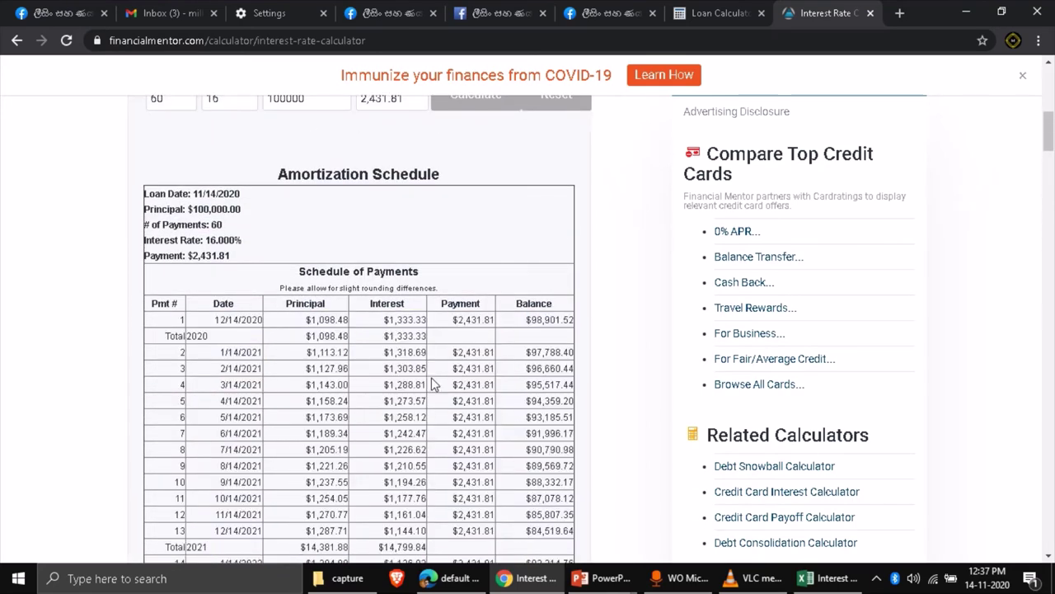
{"action": "scroll", "coordinate": [433, 384], "scroll_direction": "up", "scroll_amount": 5}
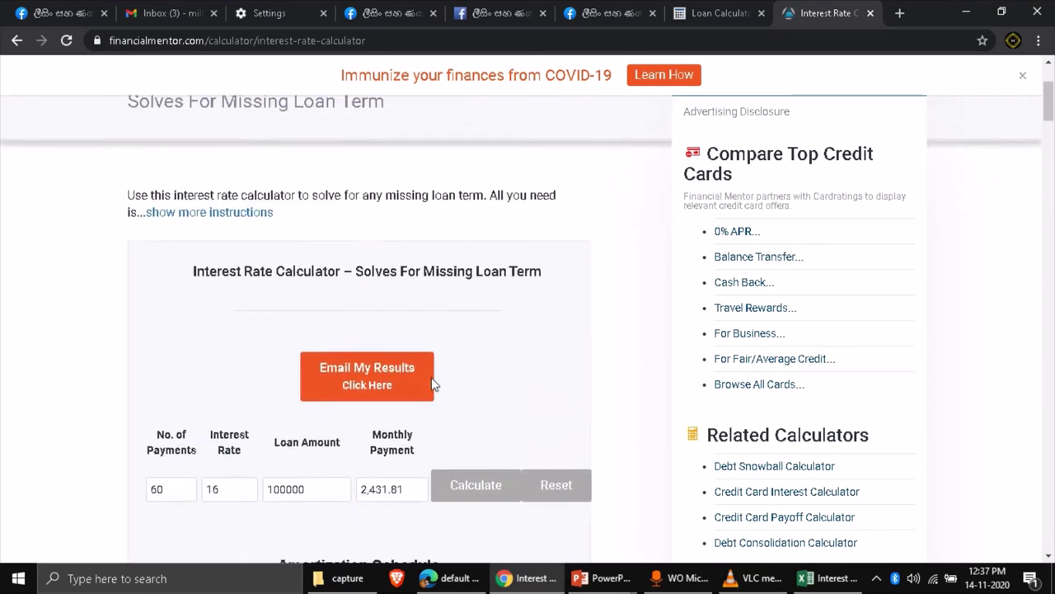
{"action": "scroll", "coordinate": [433, 384], "scroll_direction": "down", "scroll_amount": 5}
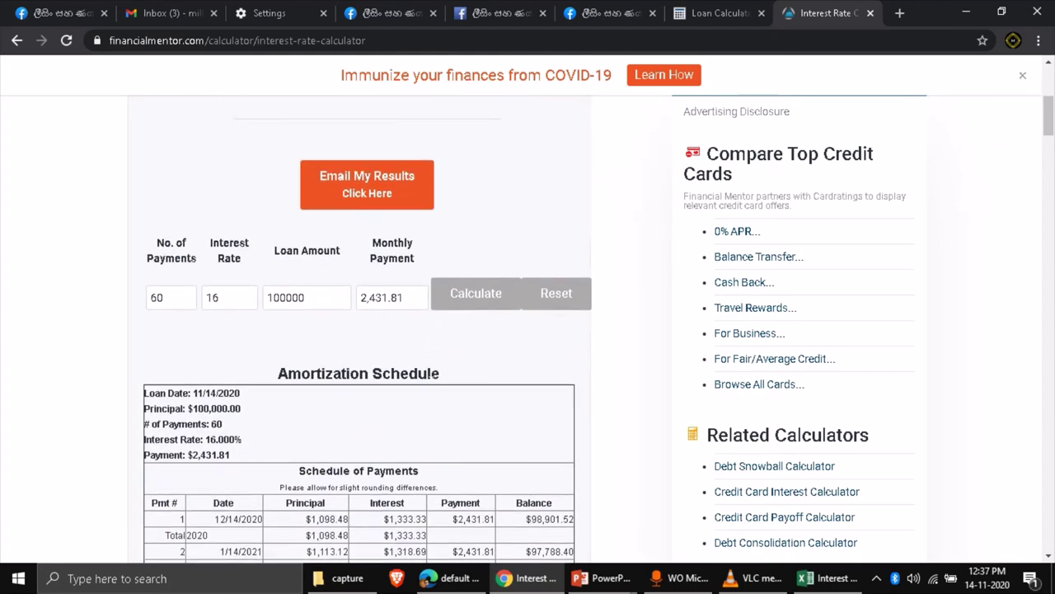
{"action": "scroll", "coordinate": [430, 376], "scroll_direction": "down", "scroll_amount": 1}
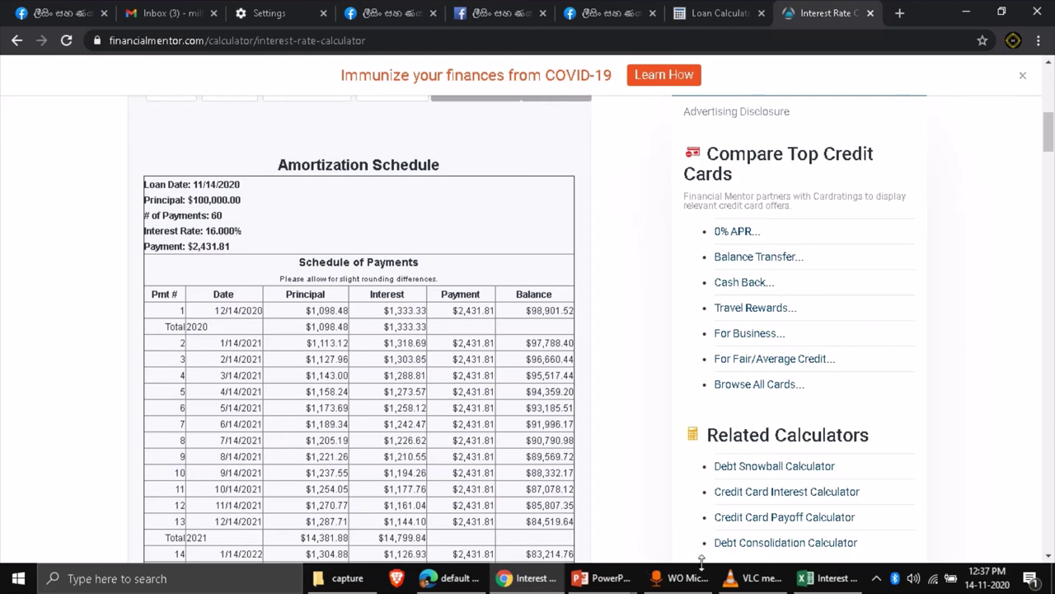
Step: Switch to the Interest calculation workbook in Excel and check the total interest in cell B1 of Sheet2
{"action": "left_click", "coordinate": [814, 583]}
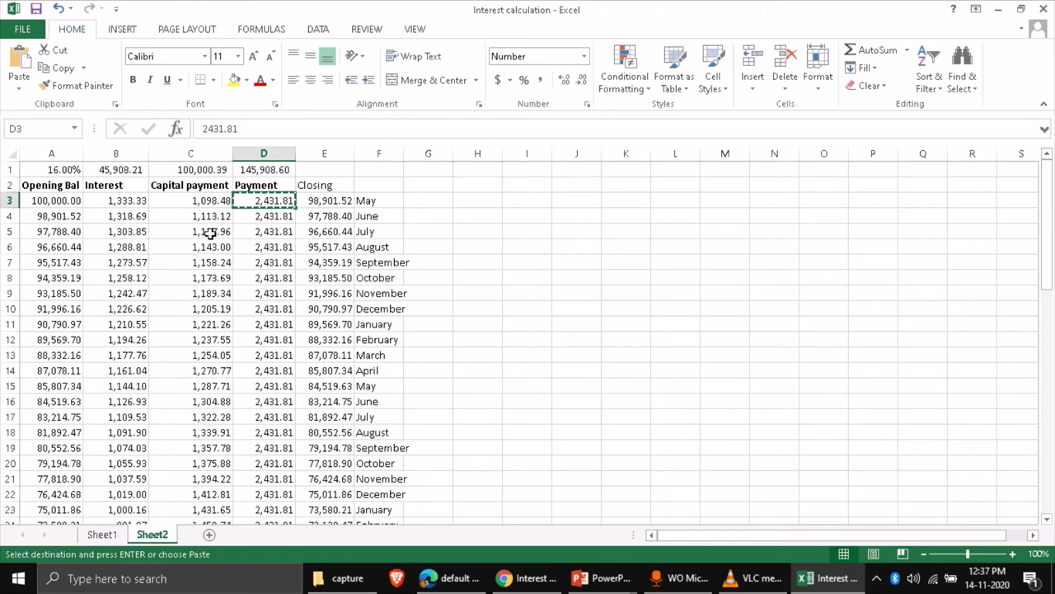
{"action": "scroll", "coordinate": [210, 234], "scroll_direction": "down", "scroll_amount": 1}
{"action": "scroll", "coordinate": [210, 233], "scroll_direction": "down", "scroll_amount": 1}
{"action": "scroll", "coordinate": [208, 232], "scroll_direction": "up", "scroll_amount": 2}
{"action": "left_click", "coordinate": [114, 169]}
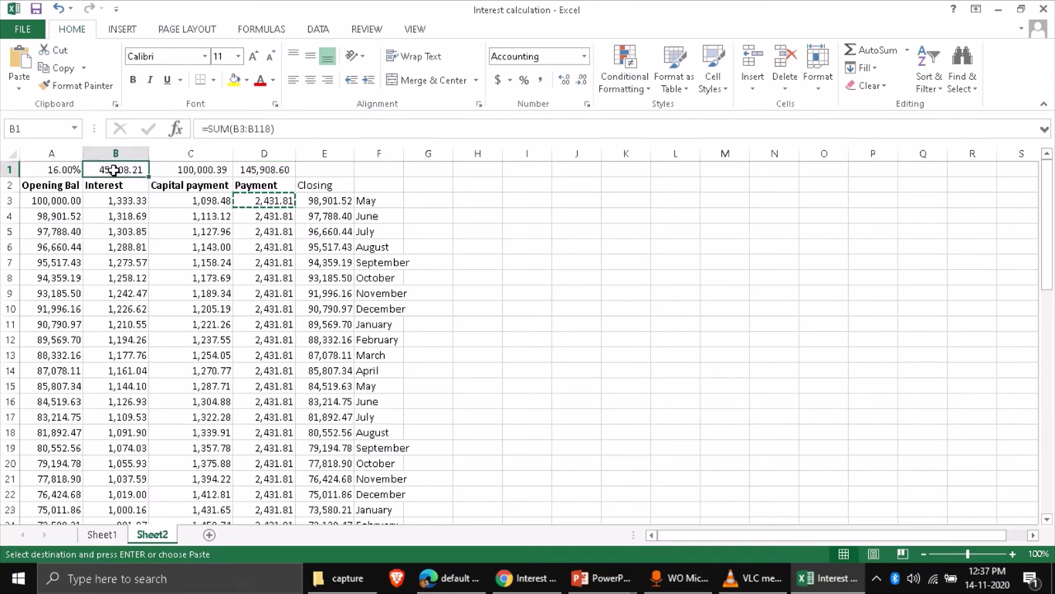
Step: Check the opening and closing balances in row 15 and the remaining interest in B16:B62
{"action": "left_click", "coordinate": [243, 399]}
{"action": "left_click", "coordinate": [330, 383]}
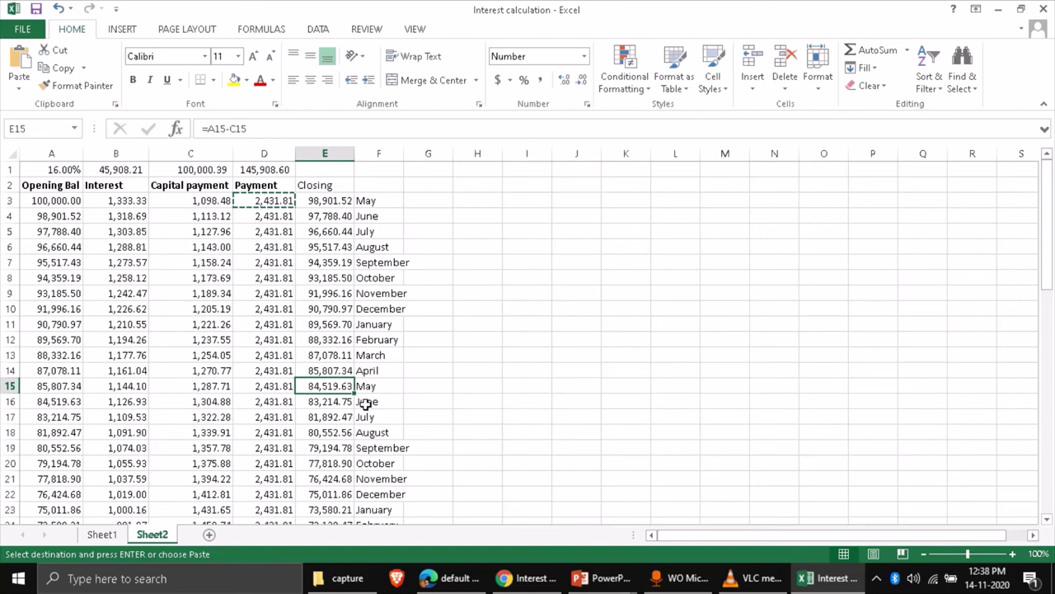
{"action": "left_click", "coordinate": [47, 385]}
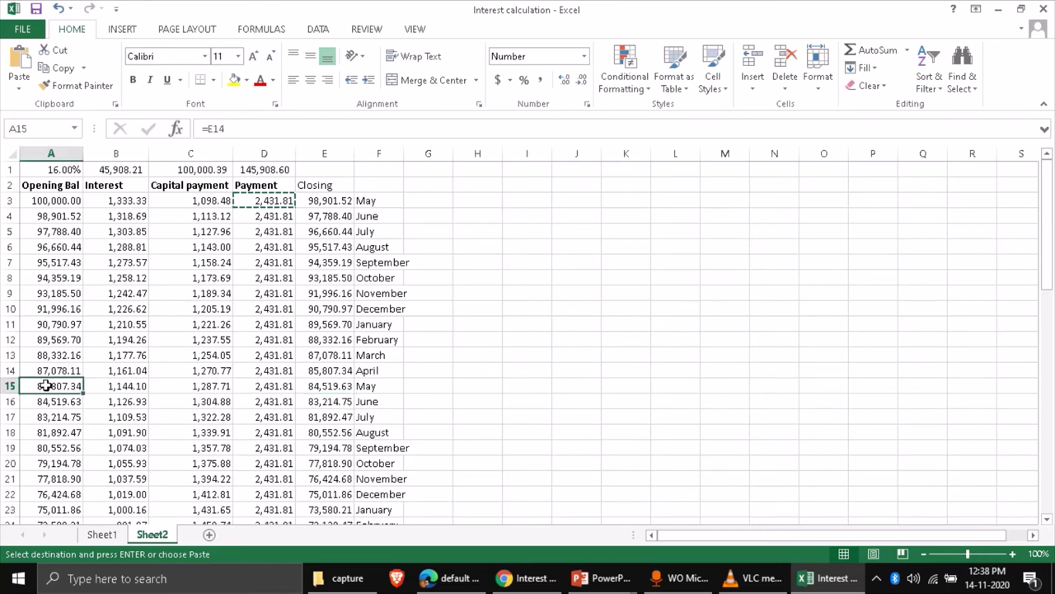
{"action": "left_click", "coordinate": [329, 399]}
{"action": "left_click_drag", "start_coordinate": [132, 402], "coordinate": [134, 496]}
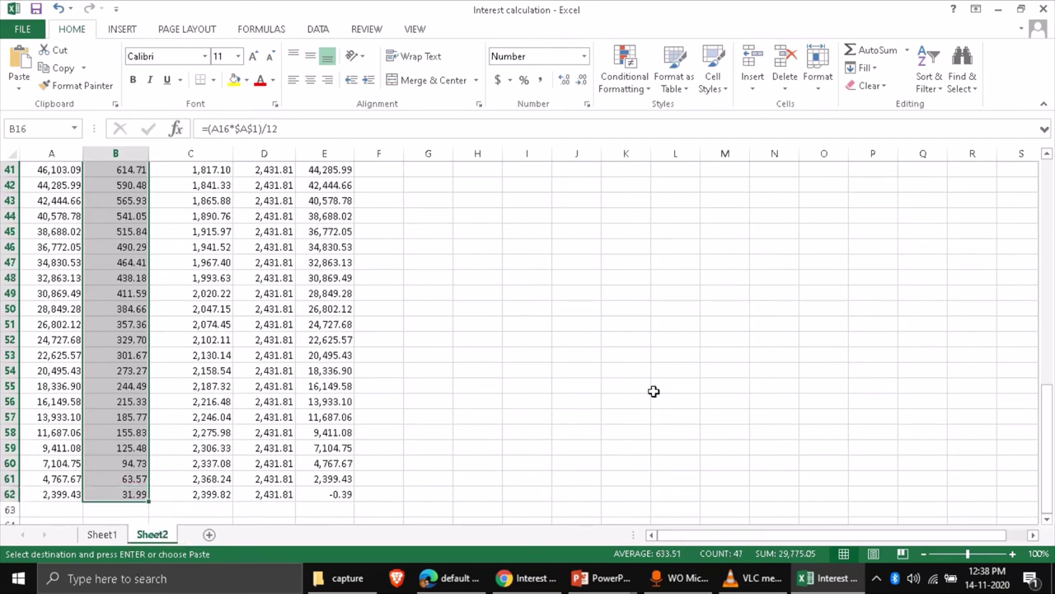
{"action": "scroll", "coordinate": [654, 391], "scroll_direction": "up", "scroll_amount": 12}
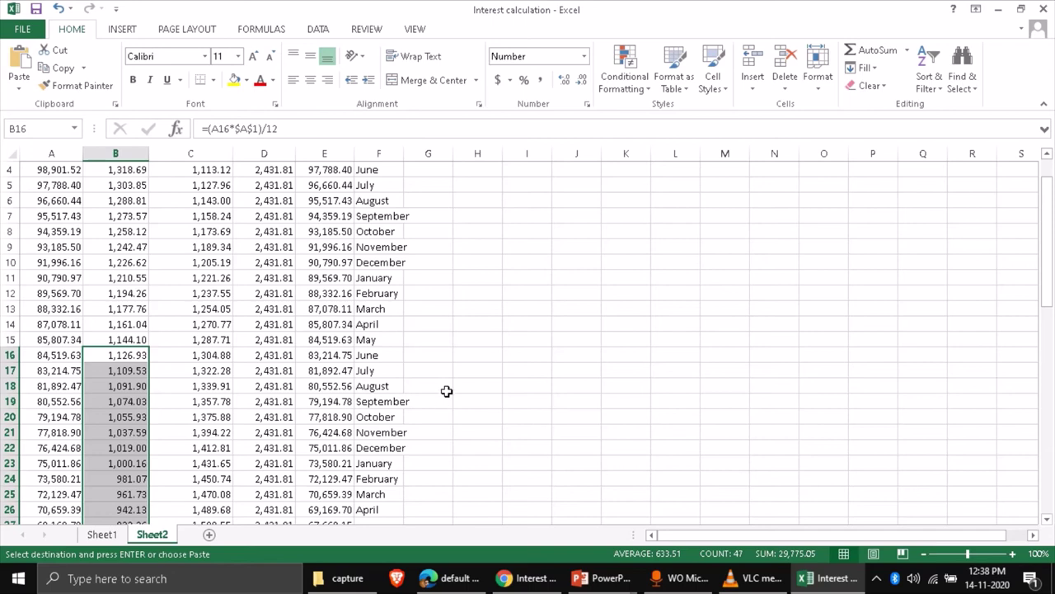
Step: Calculate 4% of the May closing balance in cell G15 with the formula =E15/100*4
{"action": "left_click", "coordinate": [414, 340]}
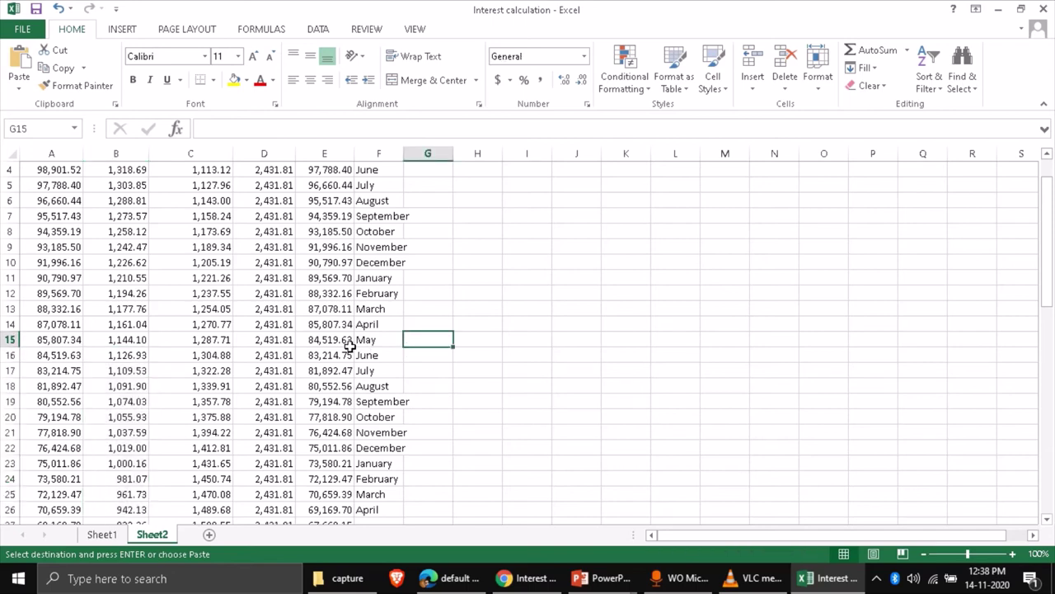
{"action": "type", "text": "="}
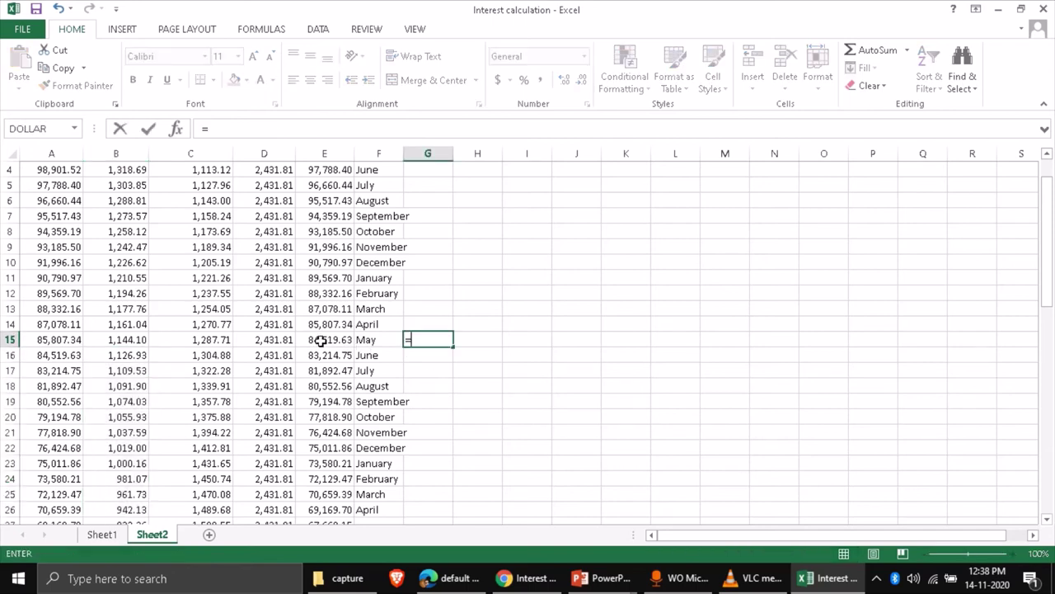
{"action": "left_click", "coordinate": [320, 341]}
{"action": "type", "text": "/"}
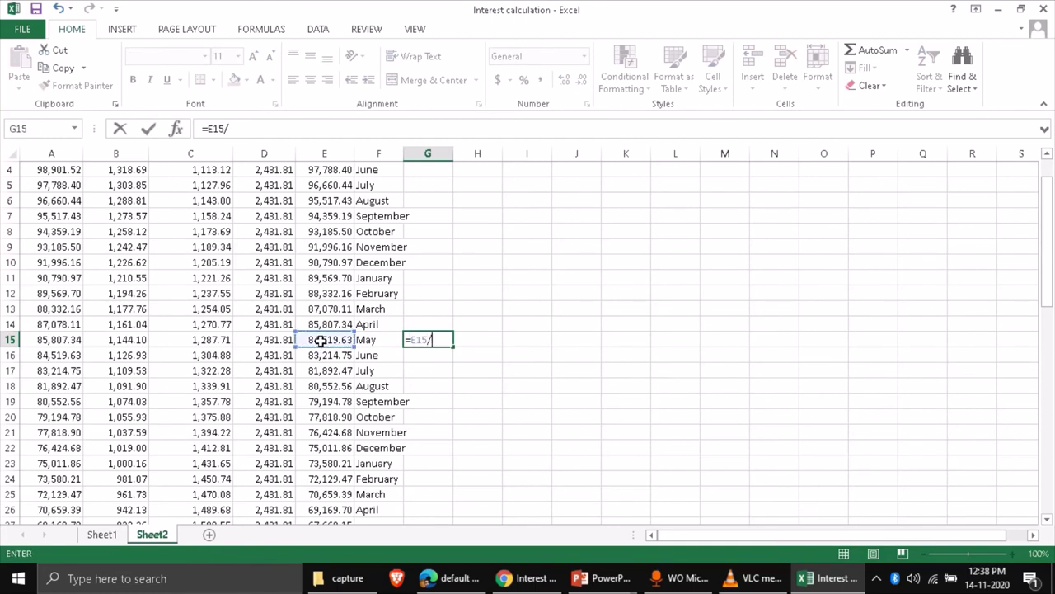
{"action": "type", "text": "100*4"}
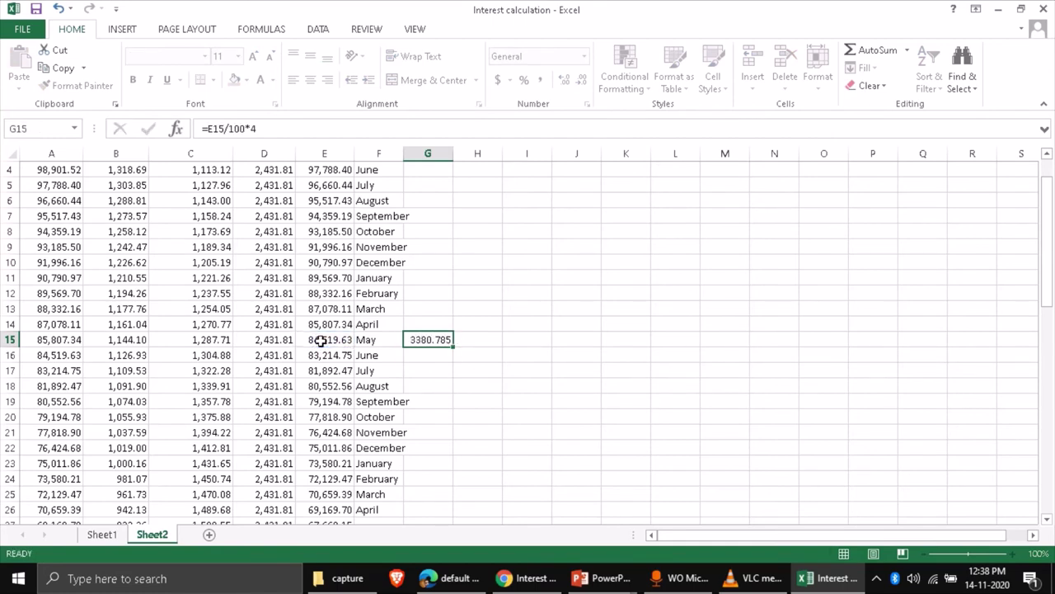
{"action": "key", "text": "Return"}
Step: Add the May closing balance and the 4% charge in cell H15 with the formula =E15+G15
{"action": "left_click", "coordinate": [497, 338]}
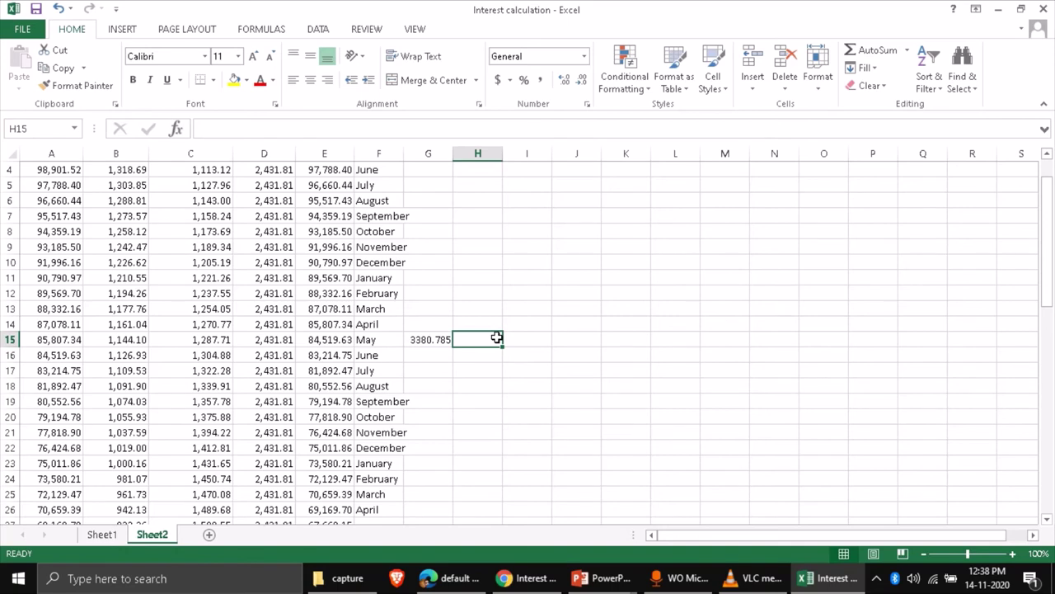
{"action": "type", "text": "="}
{"action": "left_click", "coordinate": [319, 338]}
{"action": "type", "text": "+"}
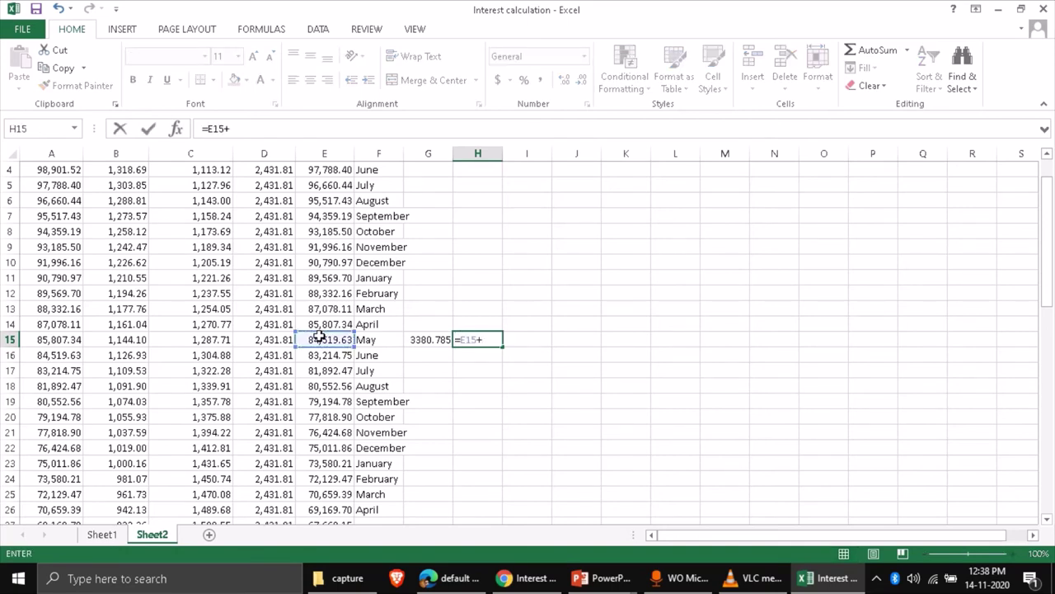
{"action": "left_click", "coordinate": [426, 342]}
{"action": "key", "text": "Return"}
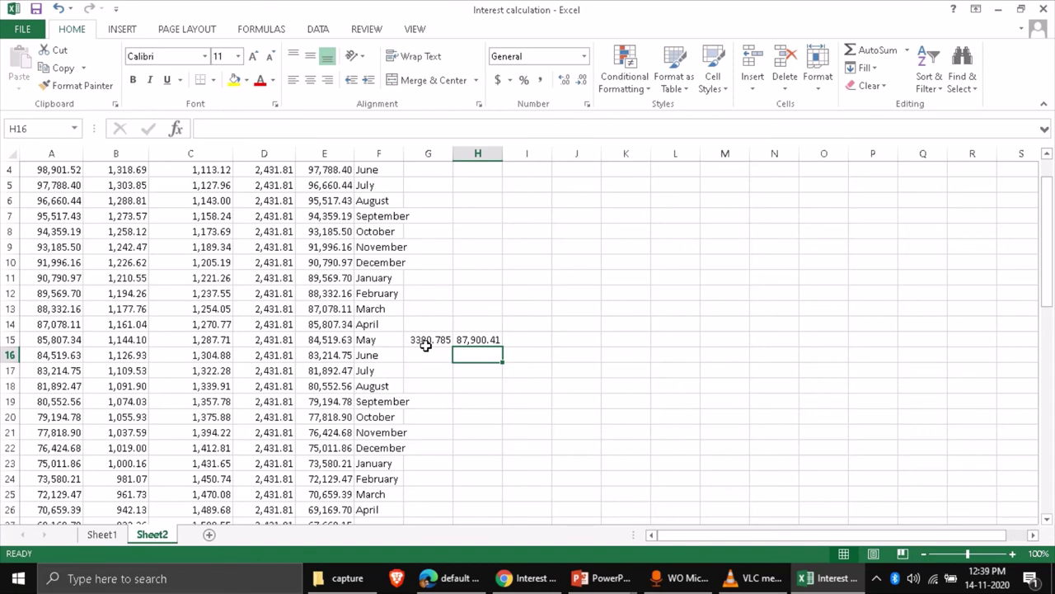
Step: Review the payments in D3:D15 and the closing balance in E15
{"action": "scroll", "coordinate": [426, 346], "scroll_direction": "up", "scroll_amount": 1}
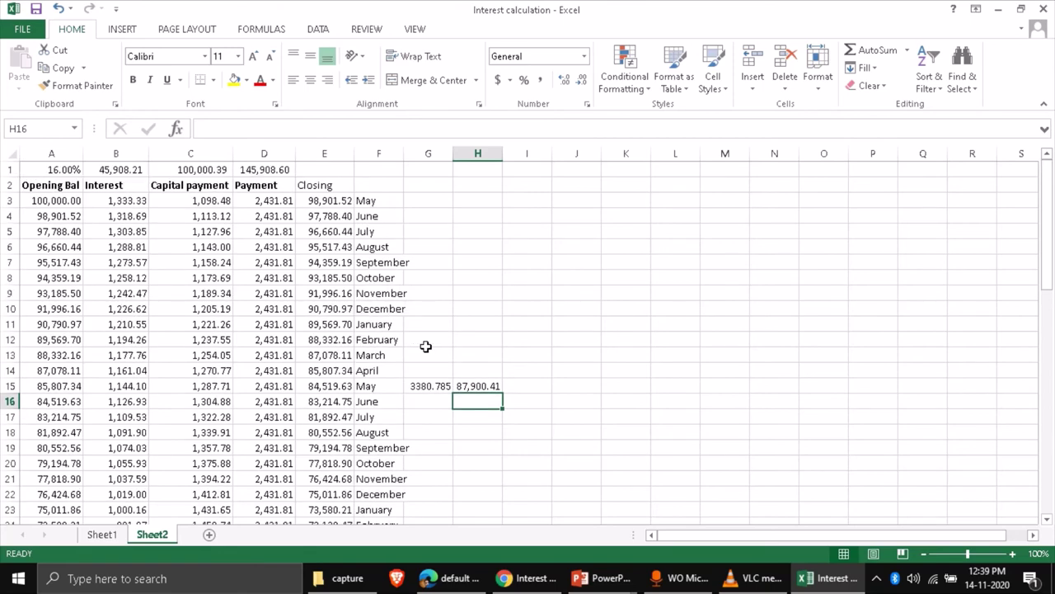
{"action": "left_click_drag", "start_coordinate": [268, 199], "coordinate": [258, 383]}
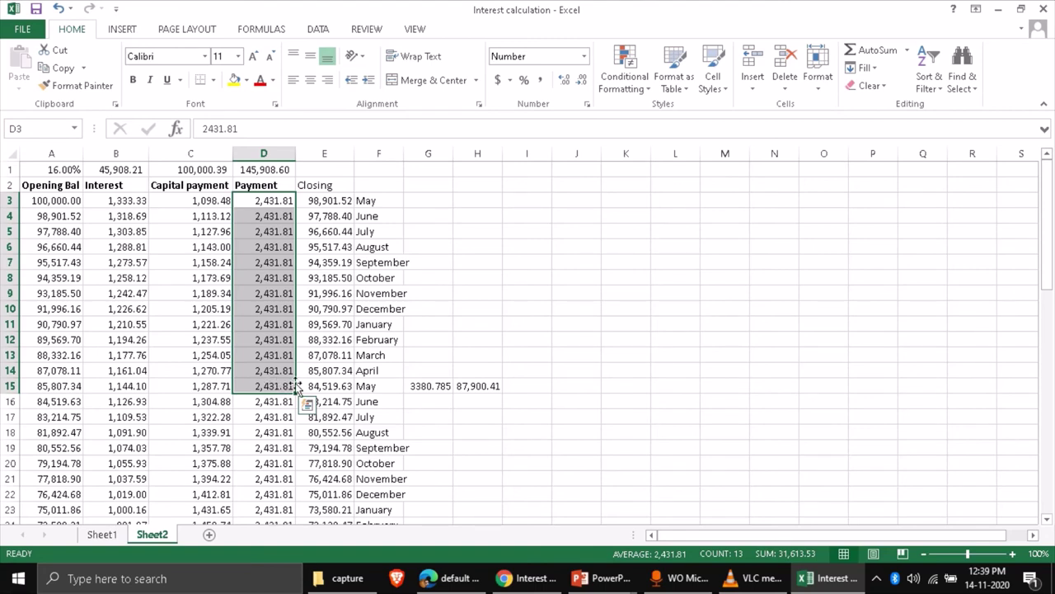
{"action": "left_click", "coordinate": [326, 386]}
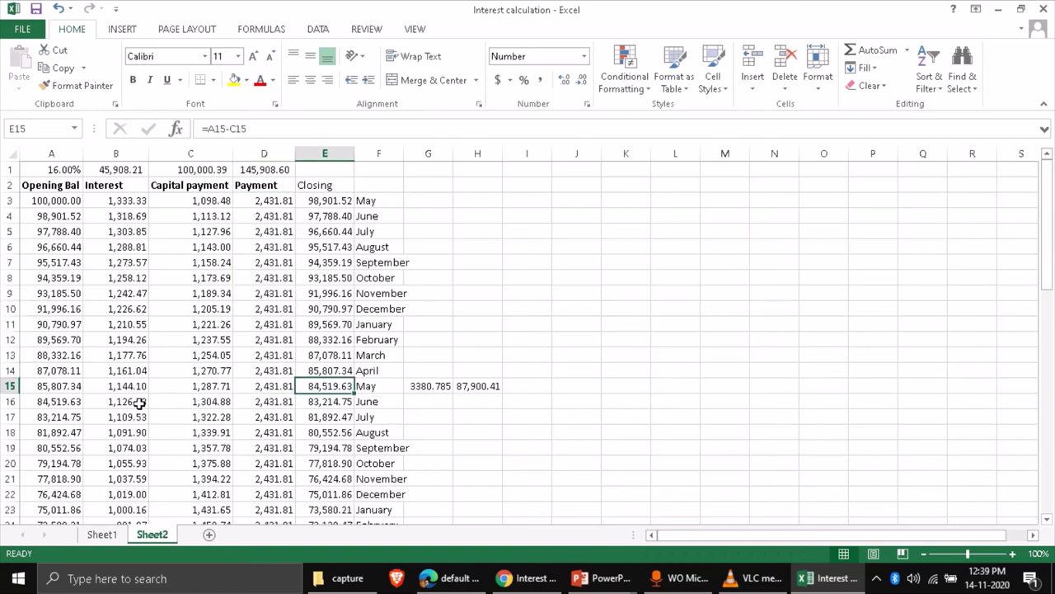
Step: Reference the May closing balance from E15 in cell H16
{"action": "left_click", "coordinate": [476, 401]}
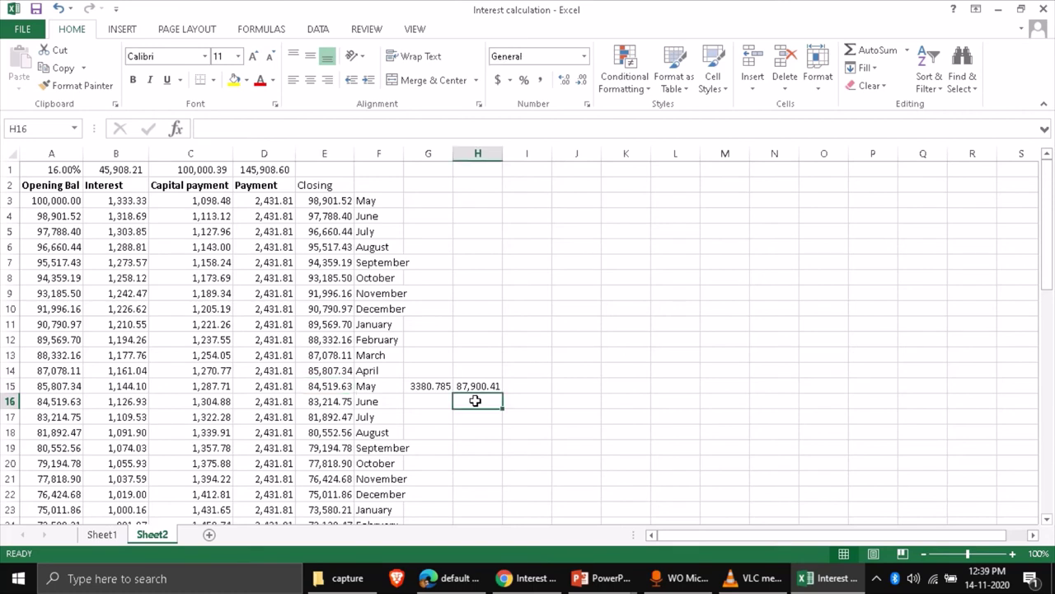
{"action": "type", "text": "="}
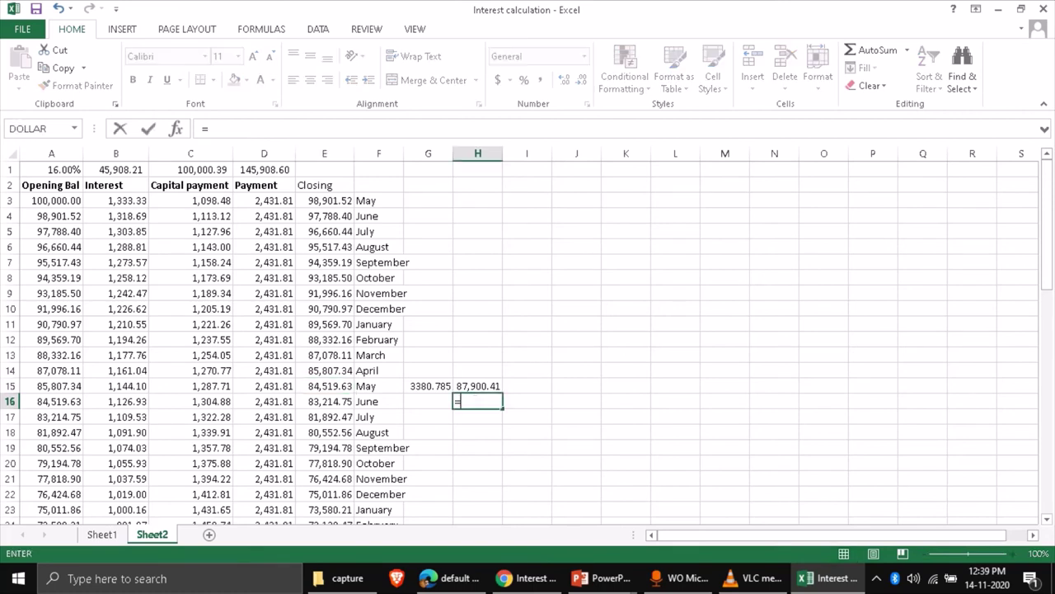
{"action": "left_click", "coordinate": [336, 383]}
{"action": "key", "text": "Return"}
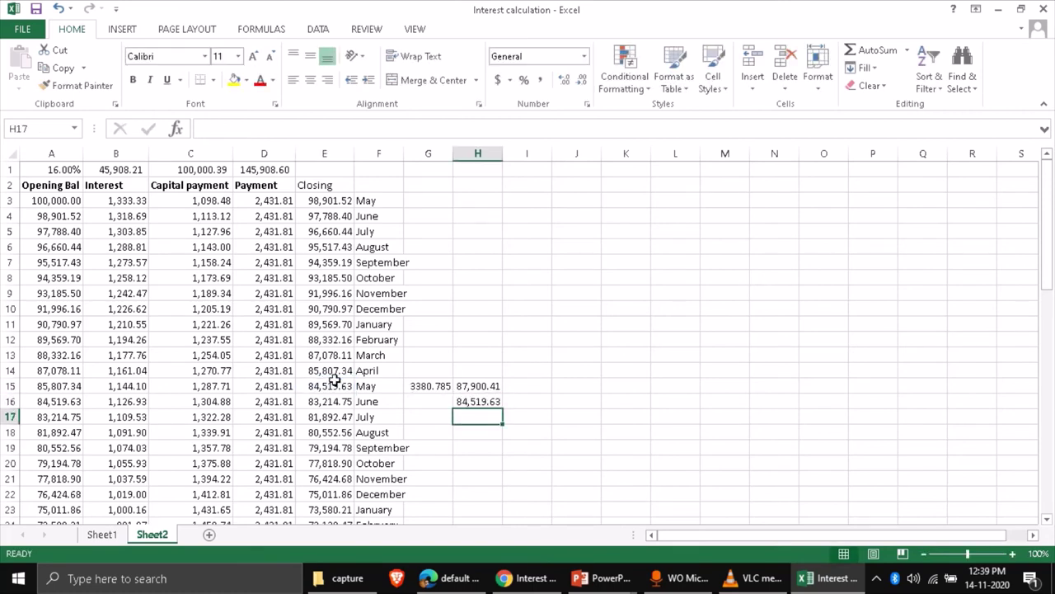
Step: Try to bring the remaining interest into cell H17 with the direct range reference =B16:B62
{"action": "type", "text": "="}
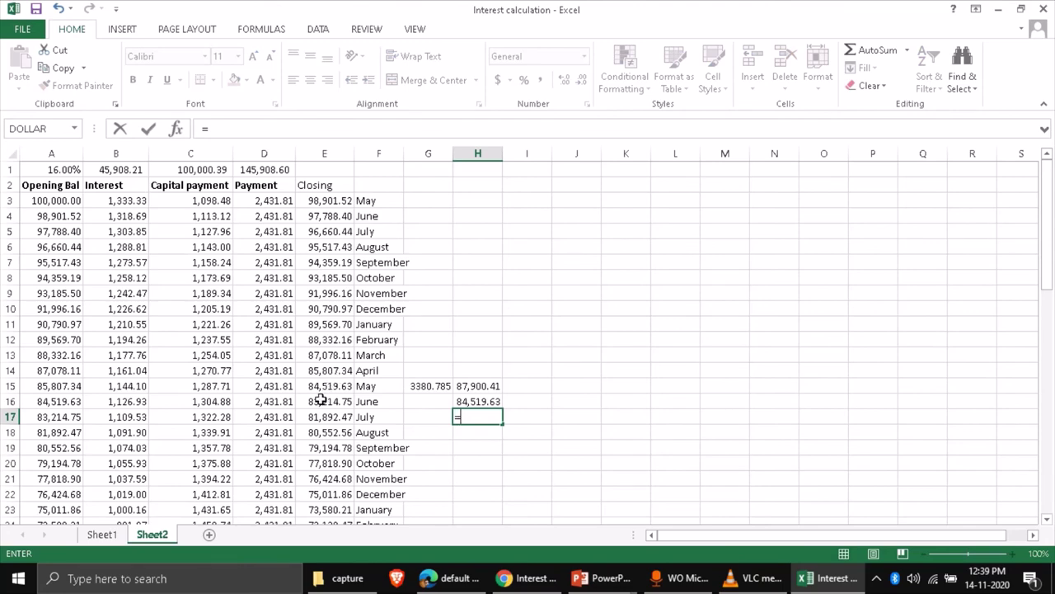
{"action": "left_click_drag", "start_coordinate": [140, 401], "coordinate": [132, 231]}
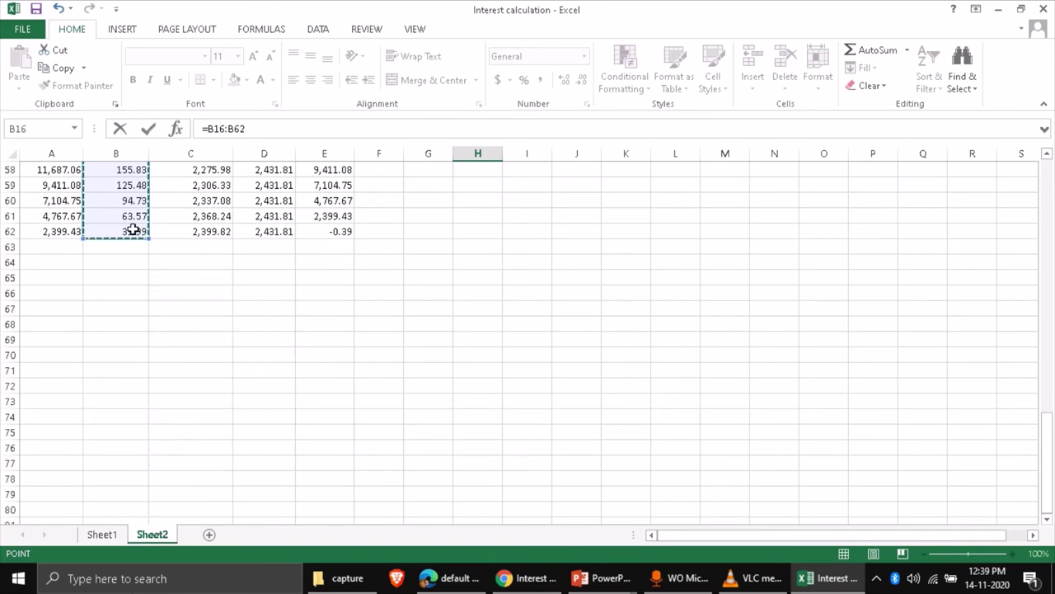
{"action": "key", "text": "Return"}
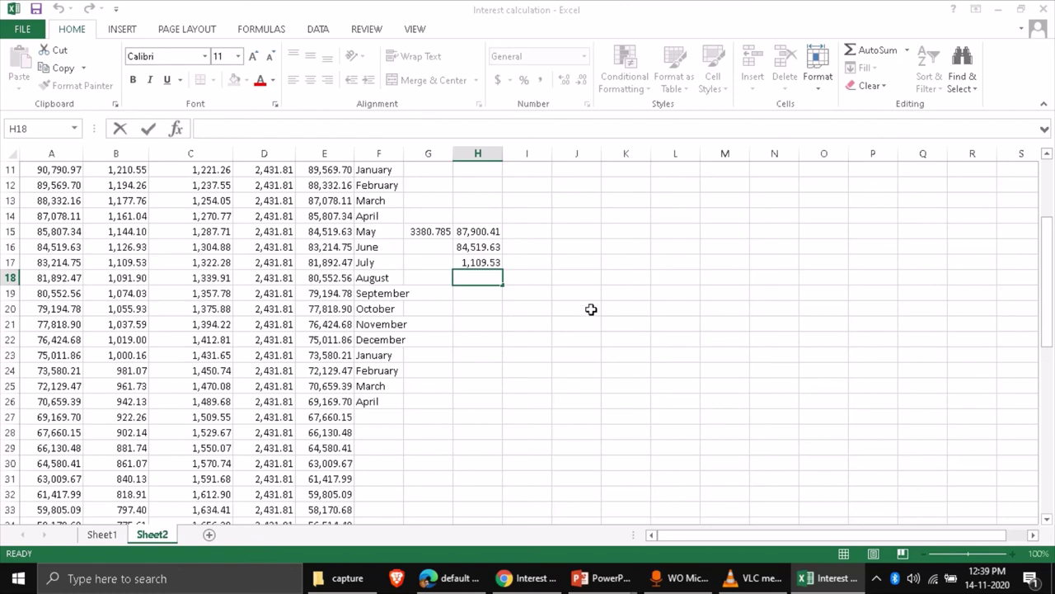
Step: Replace the formula in cell H17 with =SUM(B16:B62) to total the remaining interest after May
{"action": "left_click", "coordinate": [479, 262]}
{"action": "type", "text": "="}
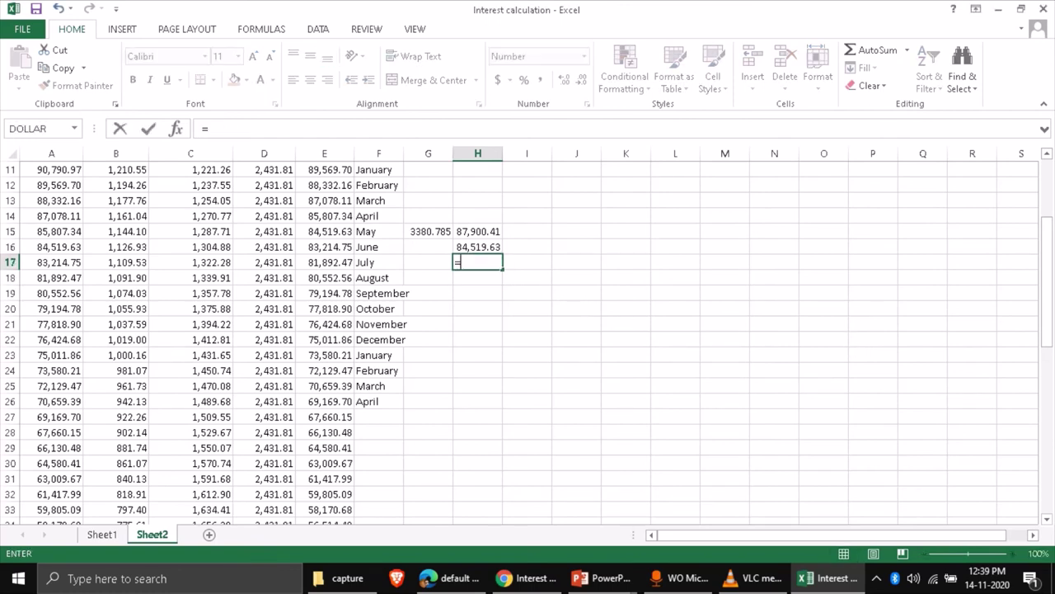
{"action": "left_click", "coordinate": [872, 51]}
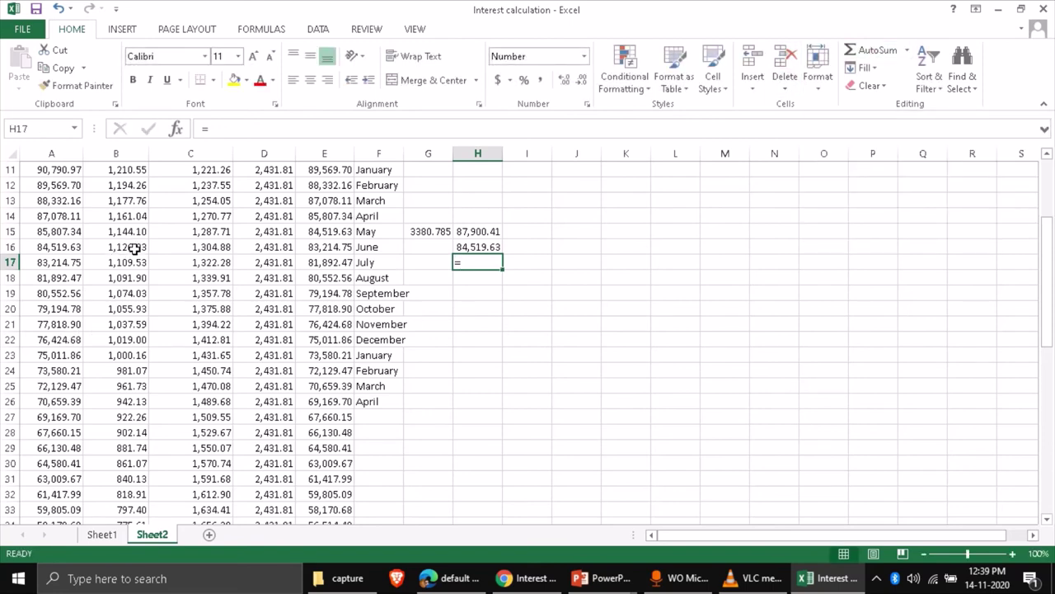
{"action": "left_click", "coordinate": [874, 51]}
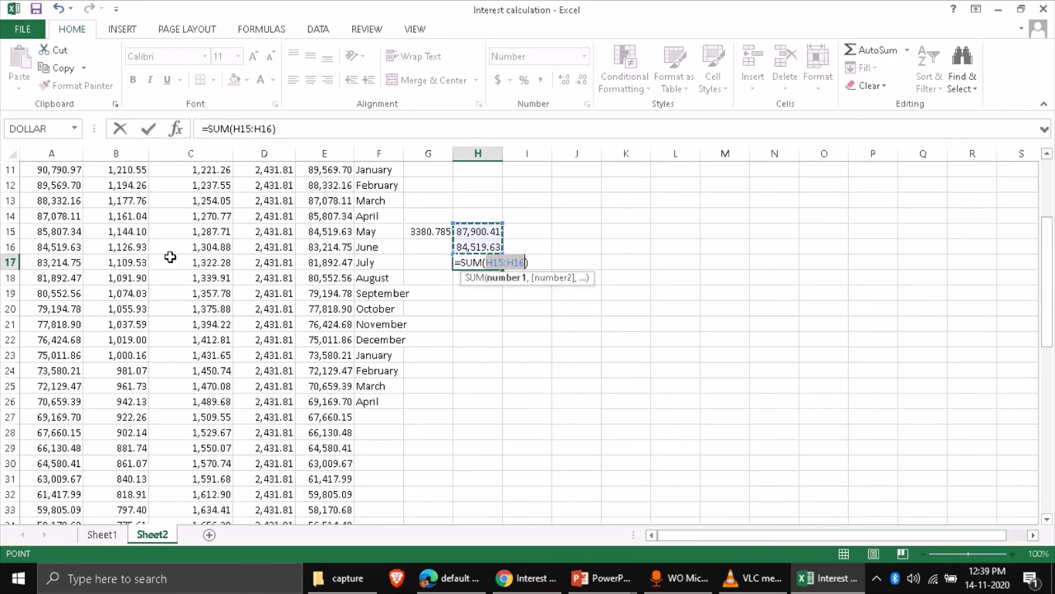
{"action": "left_click_drag", "start_coordinate": [136, 249], "coordinate": [129, 492]}
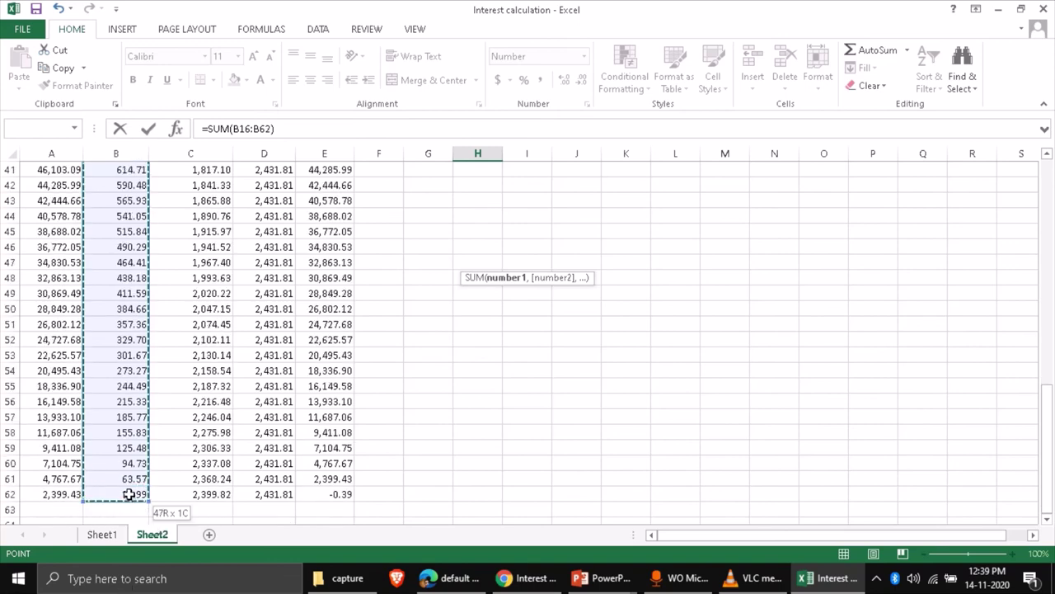
{"action": "key", "text": "Return"}
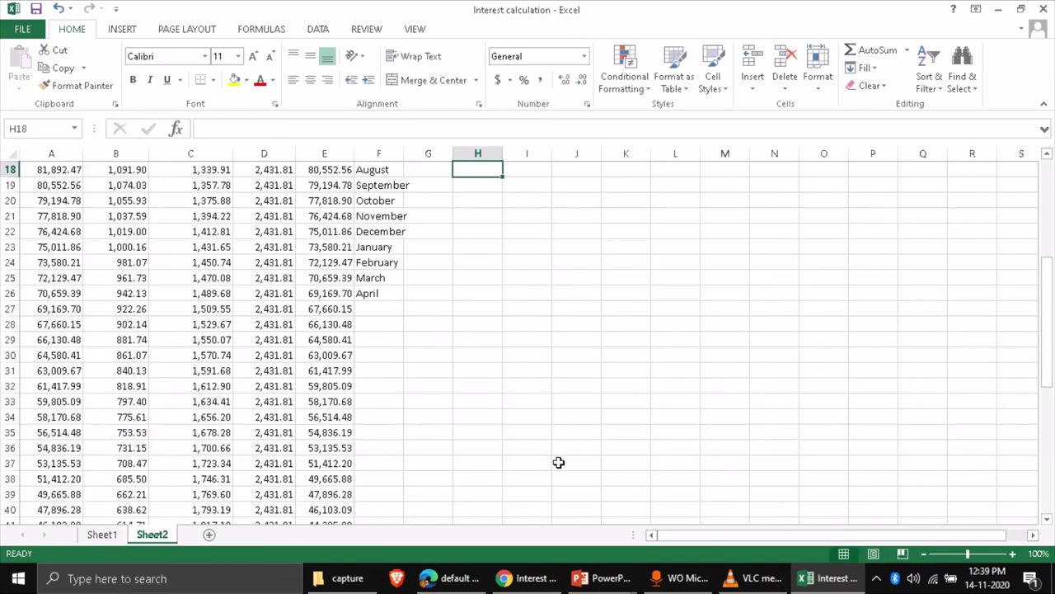
Step: Add the May closing balance and the remaining interest in cell H18 with the formula =SUM(H16:H17)
{"action": "scroll", "coordinate": [558, 462], "scroll_direction": "up", "scroll_amount": 6}
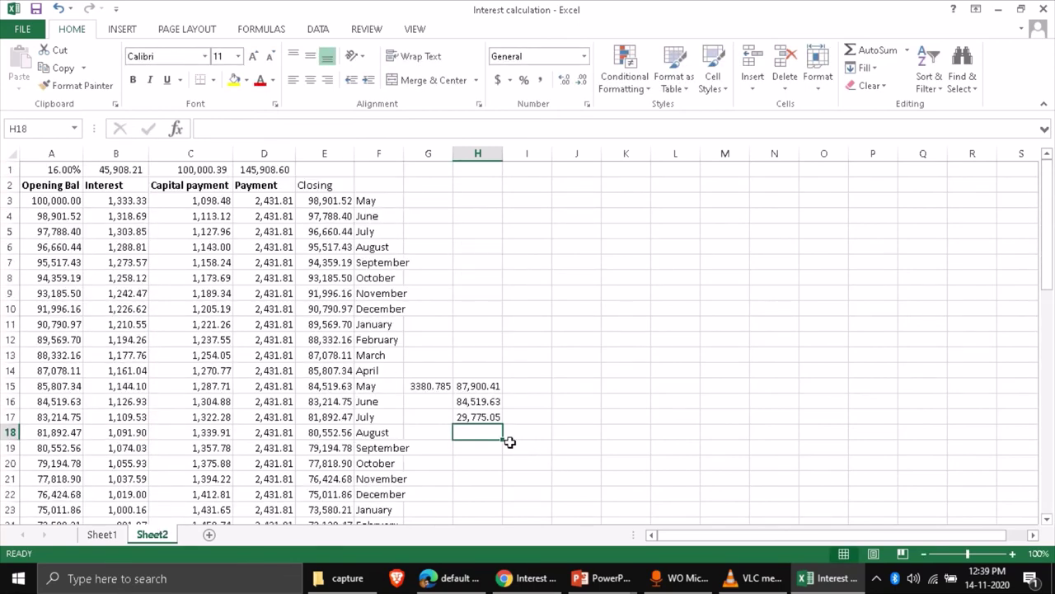
{"action": "left_click", "coordinate": [872, 52]}
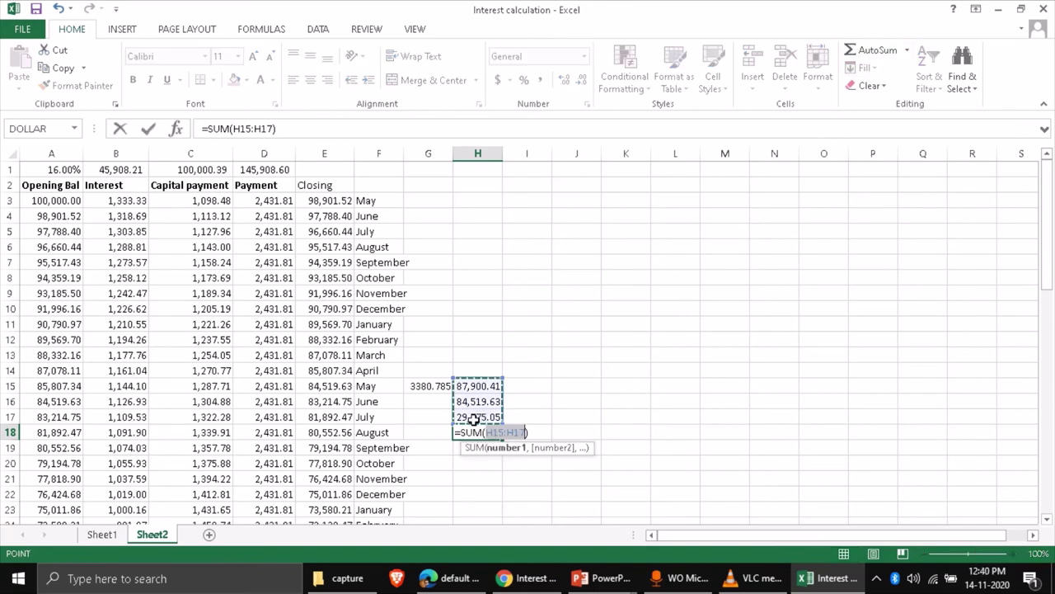
{"action": "key", "text": "Return"}
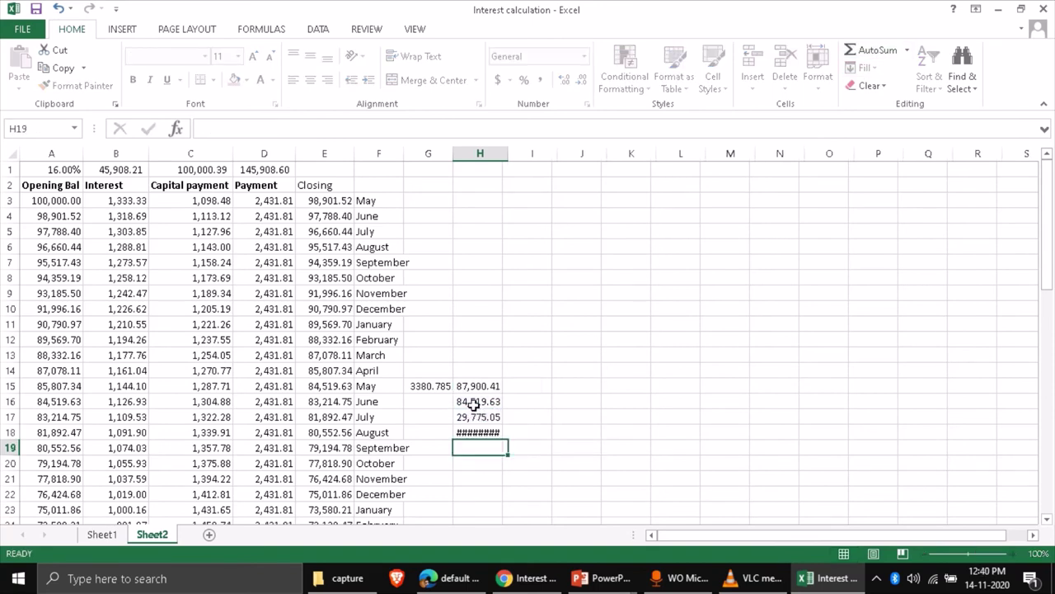
Step: Review the combined total in H18 alongside the payments already made in D3:D15
{"action": "left_click", "coordinate": [488, 430]}
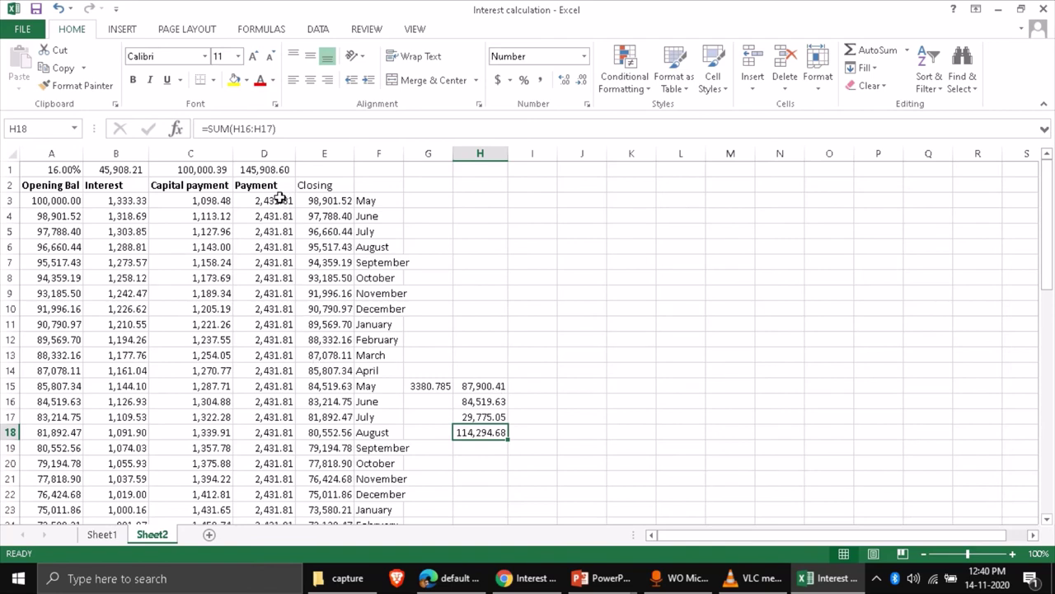
{"action": "left_click_drag", "start_coordinate": [277, 199], "coordinate": [277, 380]}
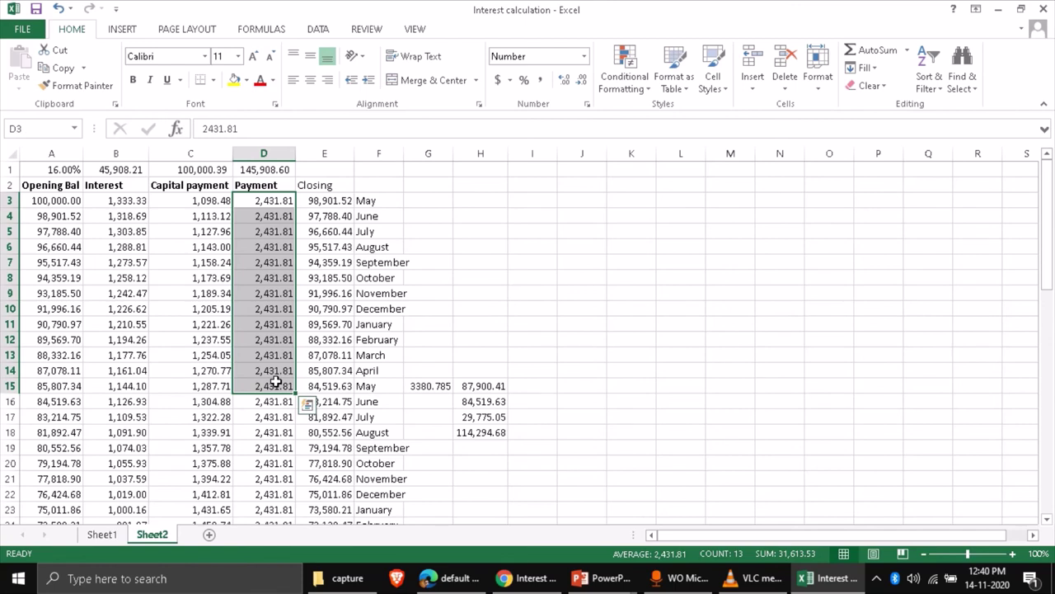
{"action": "left_click", "coordinate": [487, 431]}
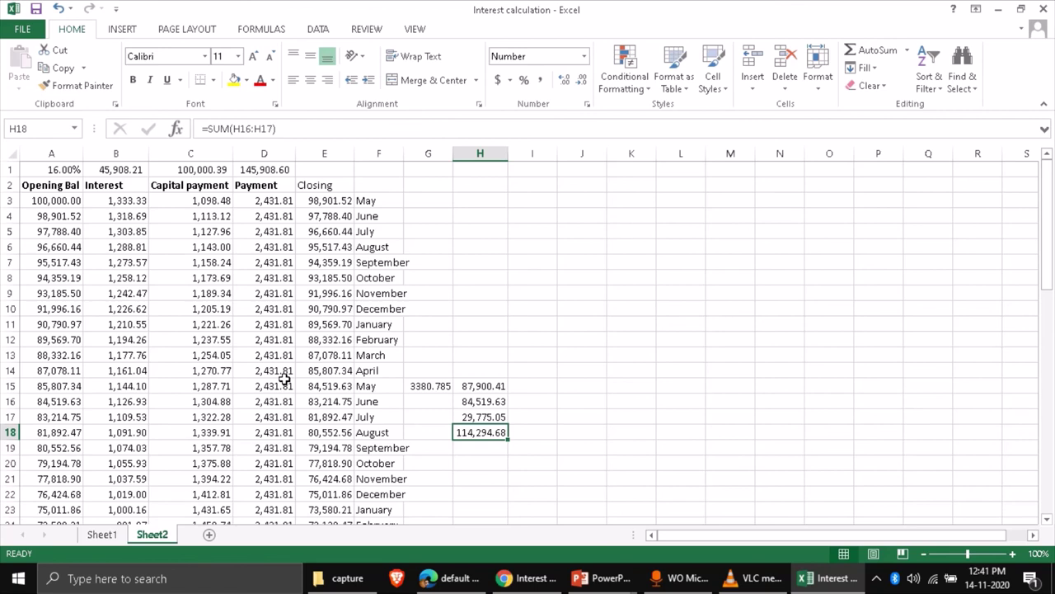
Step: Switch to the running PowerPoint slide show with the Lease interest calculation slide
{"action": "left_click", "coordinate": [774, 586]}
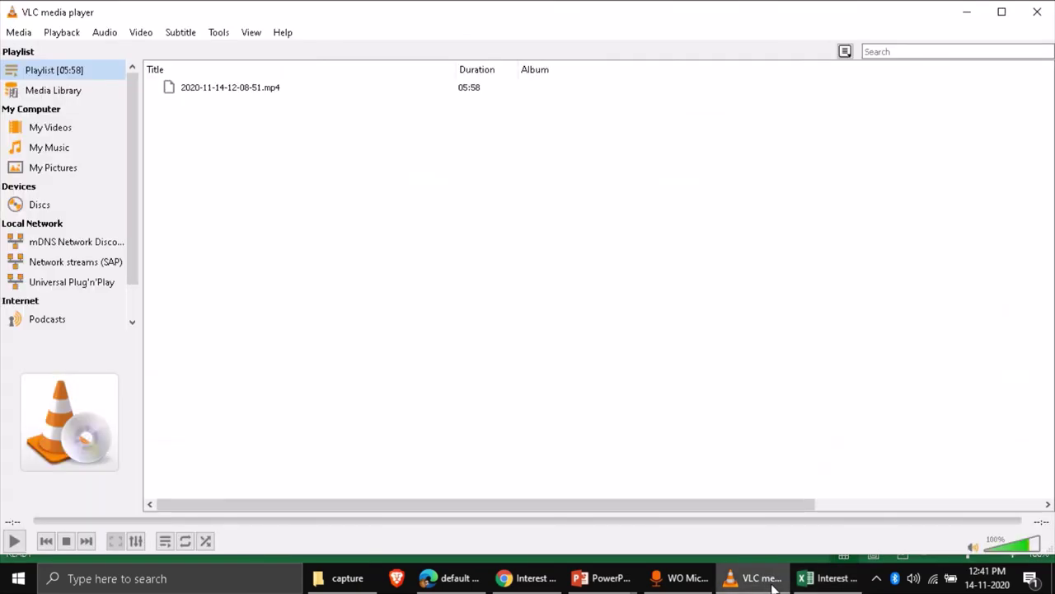
{"action": "left_click", "coordinate": [605, 578]}
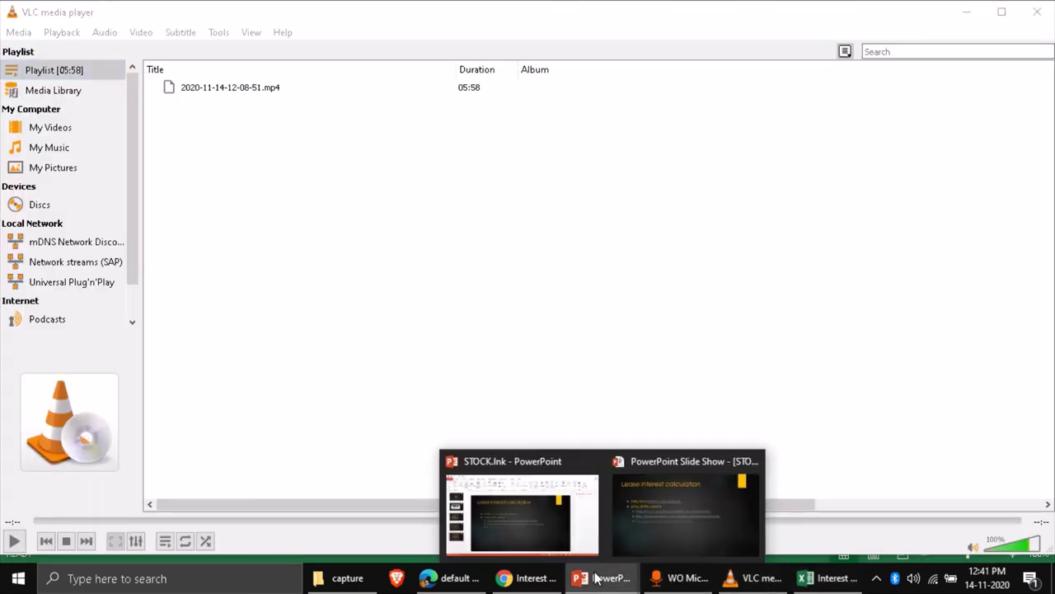
{"action": "left_click", "coordinate": [663, 502]}
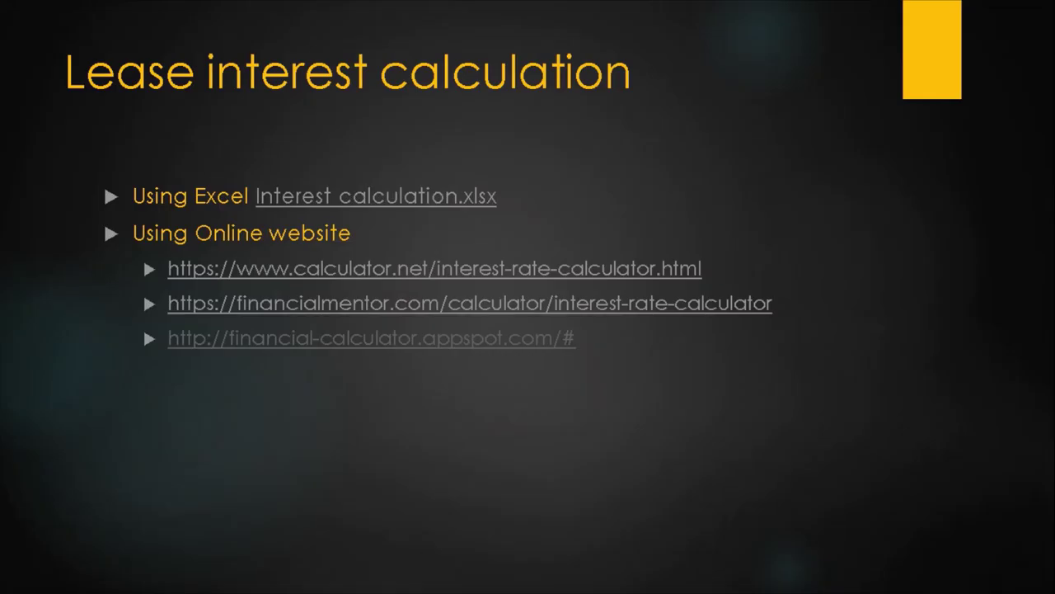